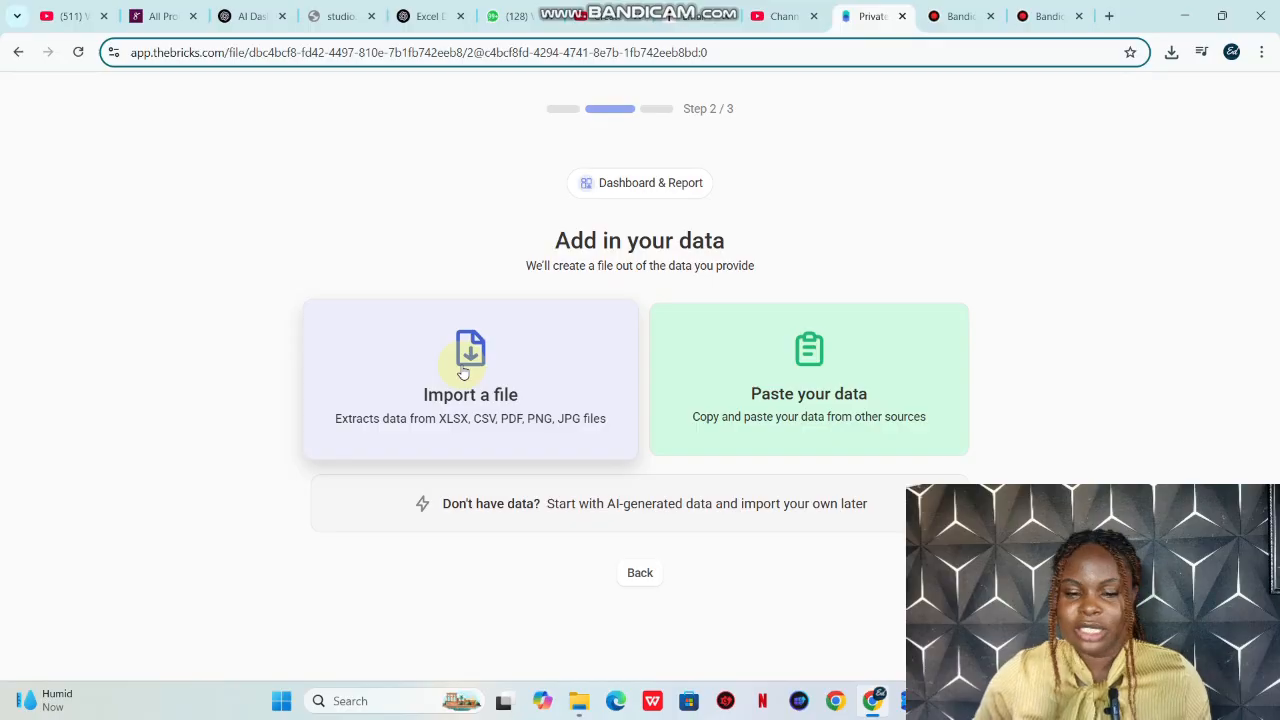
Step: Import the Billionaires Dashboard workbook from the Downloads folder as the data for the new dashboard
click(461, 370)
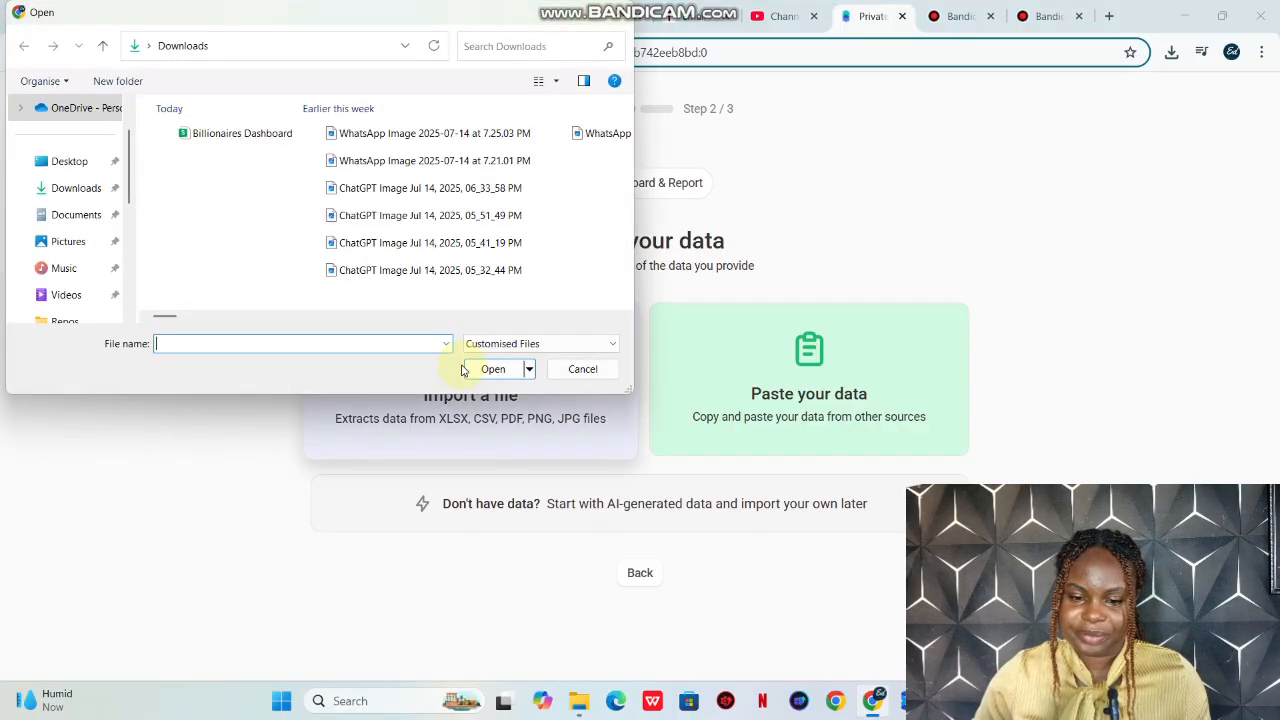
click(250, 142)
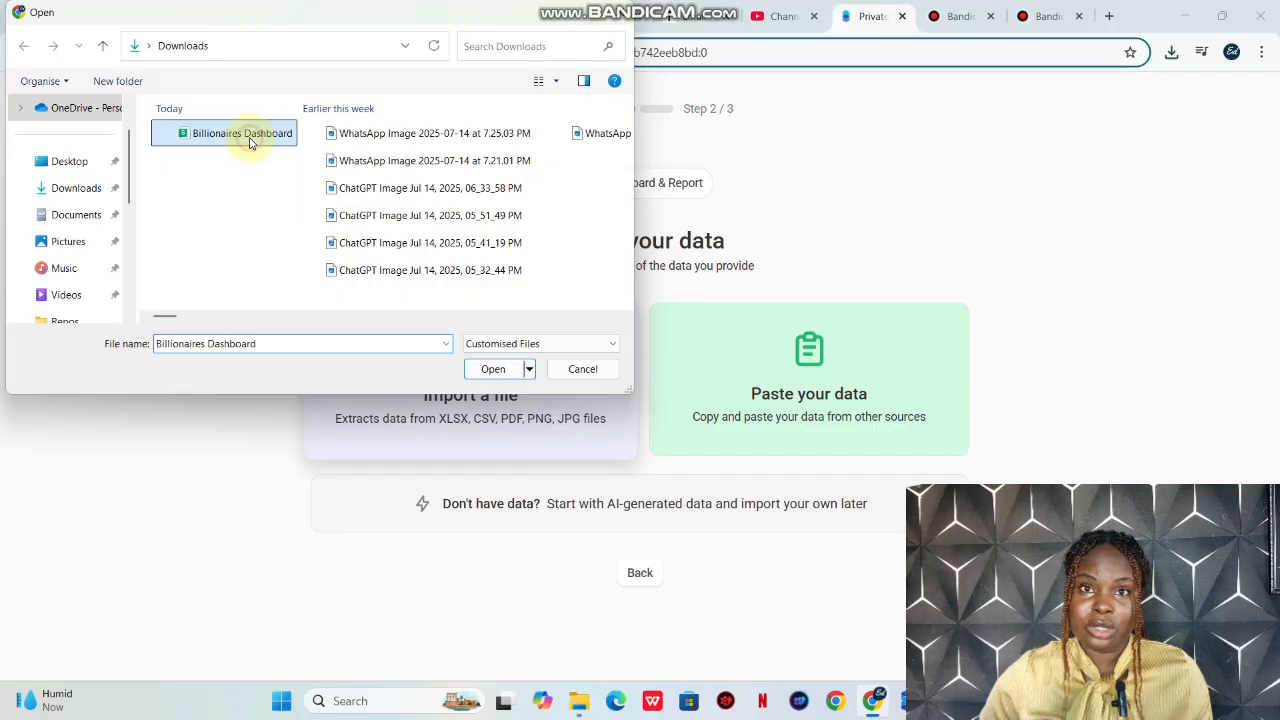
click(492, 369)
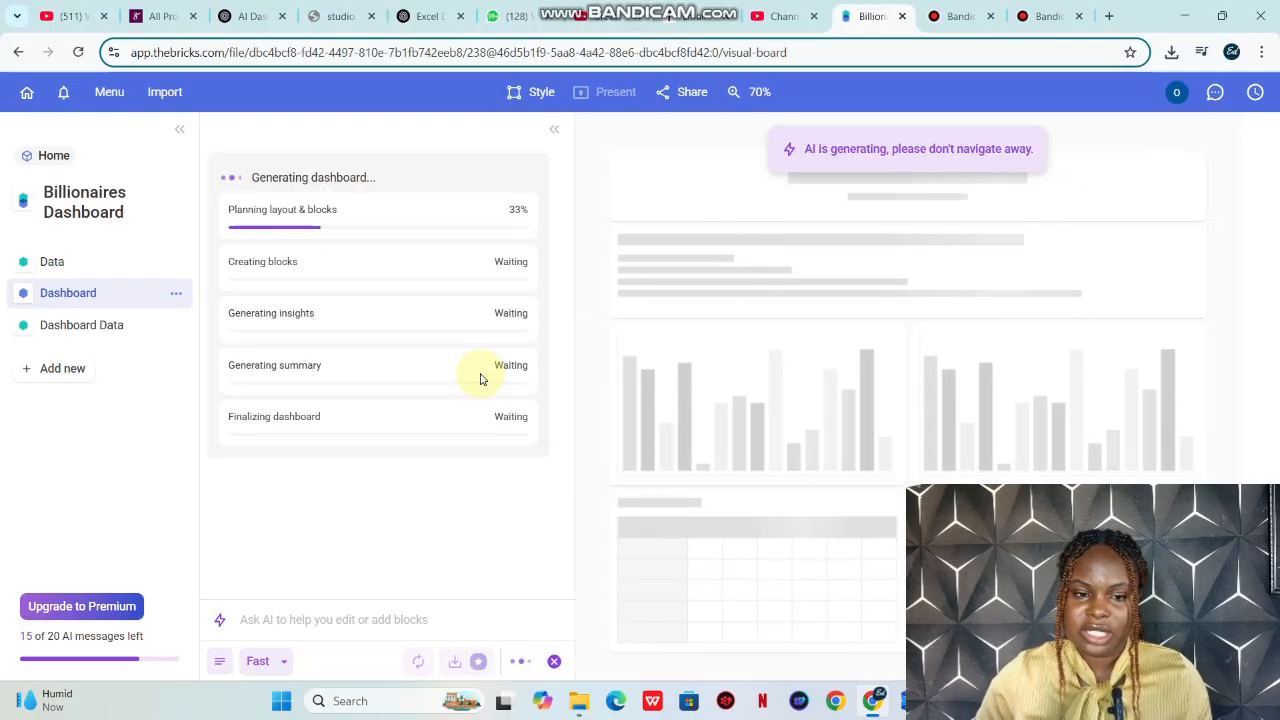
Step: Collapse the AI chat pane beside the dashboard and dismiss the dashboard feedback request
click(556, 132)
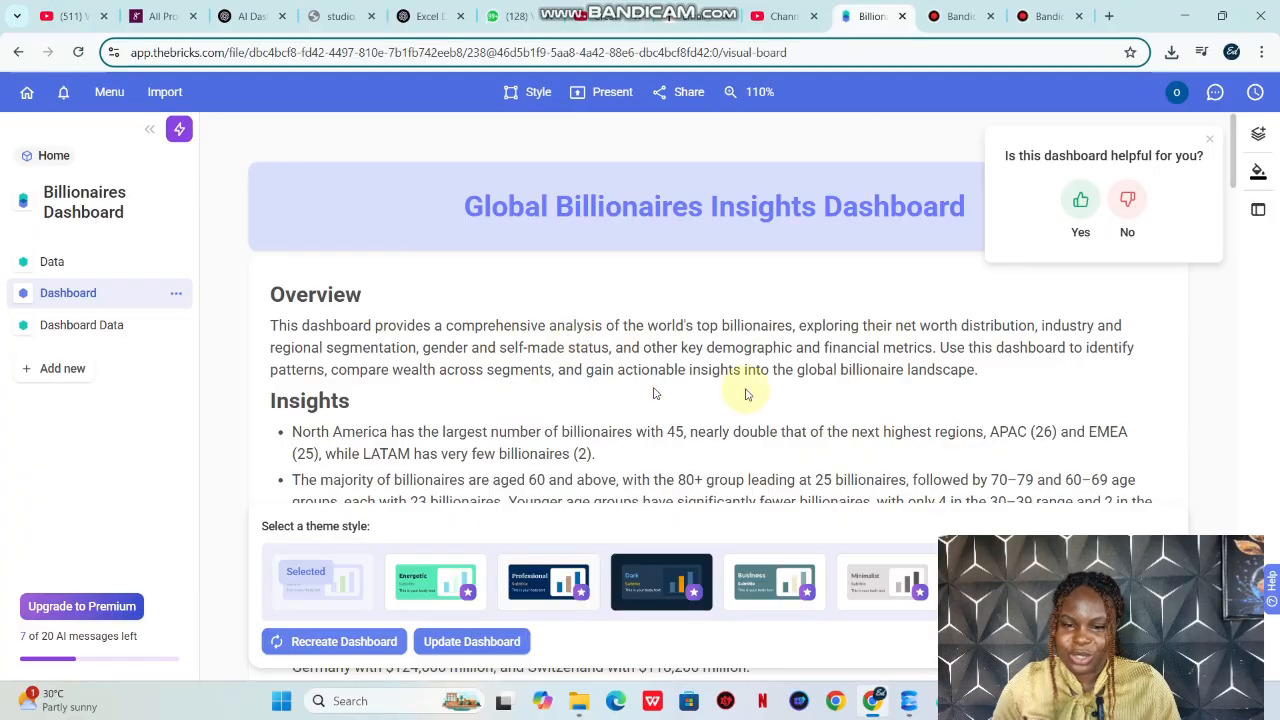
click(1209, 139)
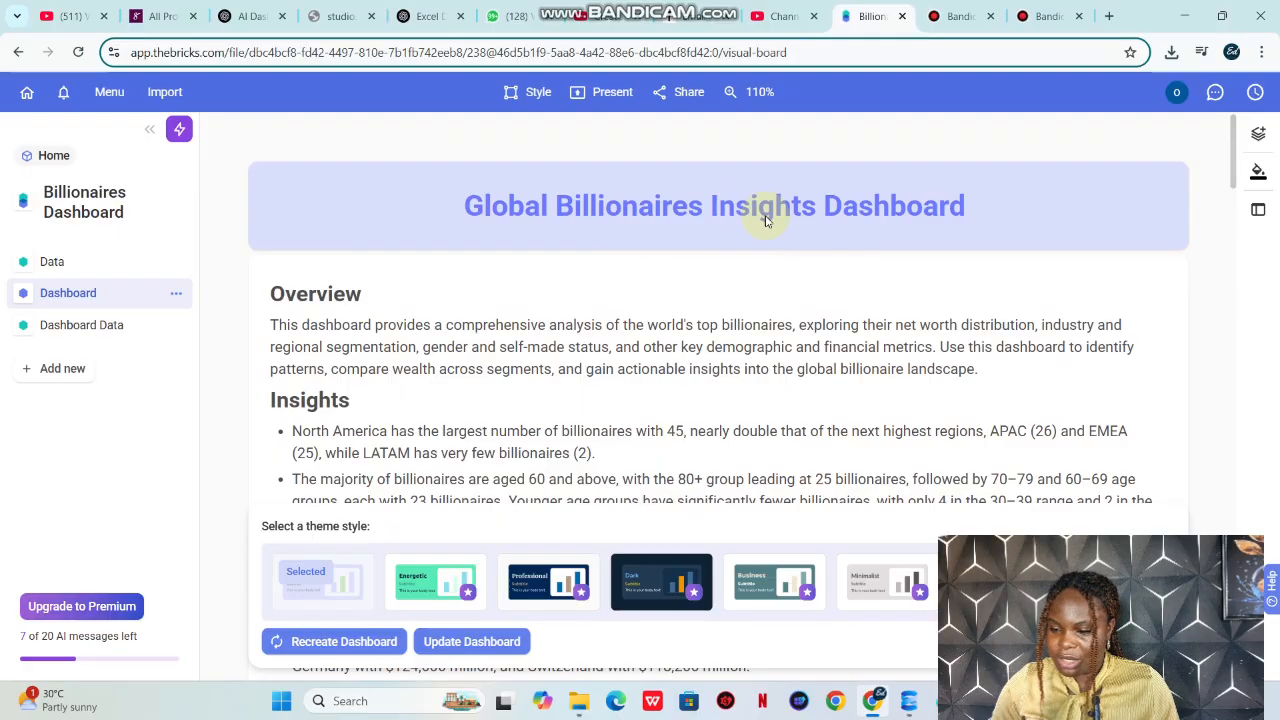
Step: Examine the generated dashboard's overview, insights, KPI cards, charts and tables from beginning to end
scroll(820, 403, down, 2)
scroll(820, 403, up, 2)
scroll(820, 403, down, 1)
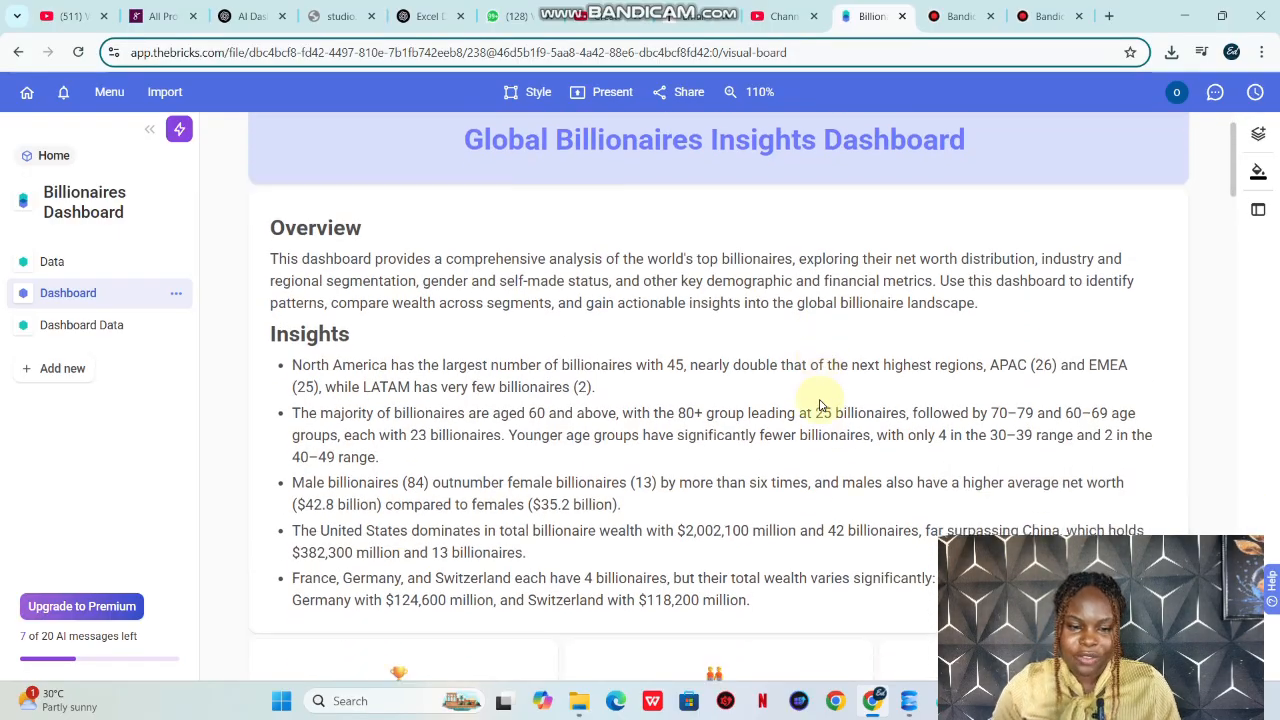
scroll(820, 403, down, 2)
scroll(820, 403, up, 1)
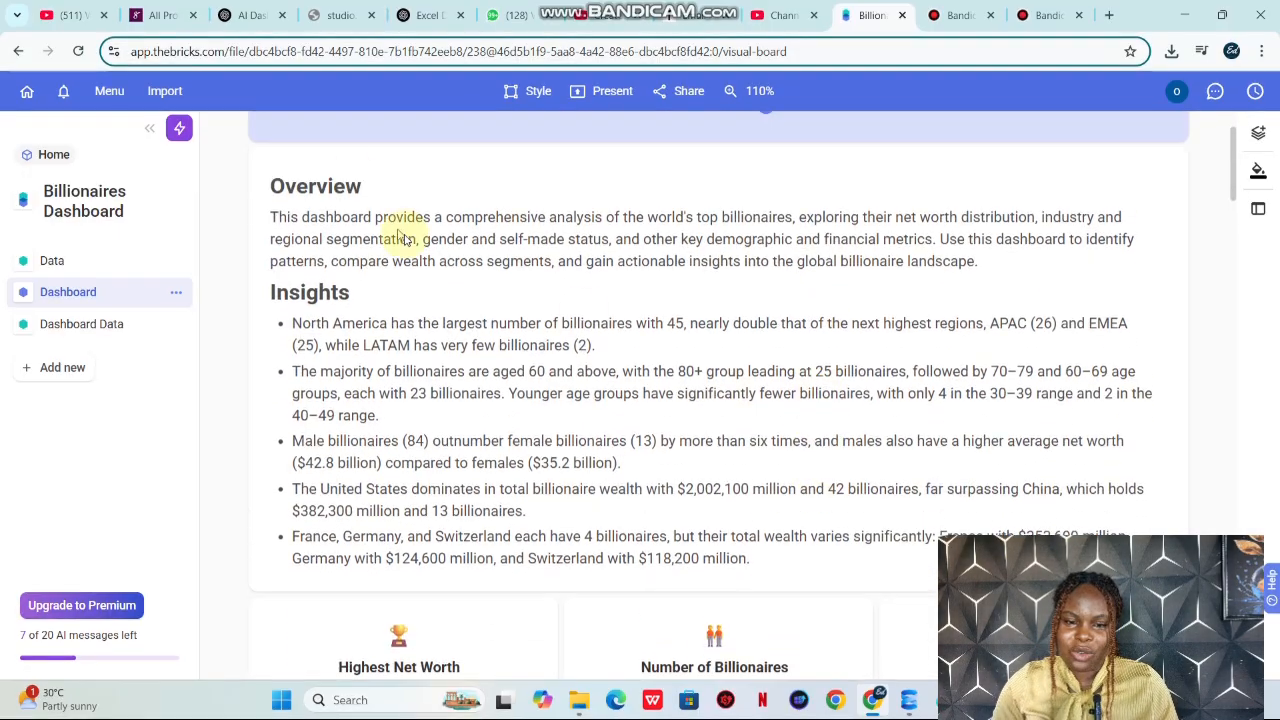
scroll(403, 476, down, 5)
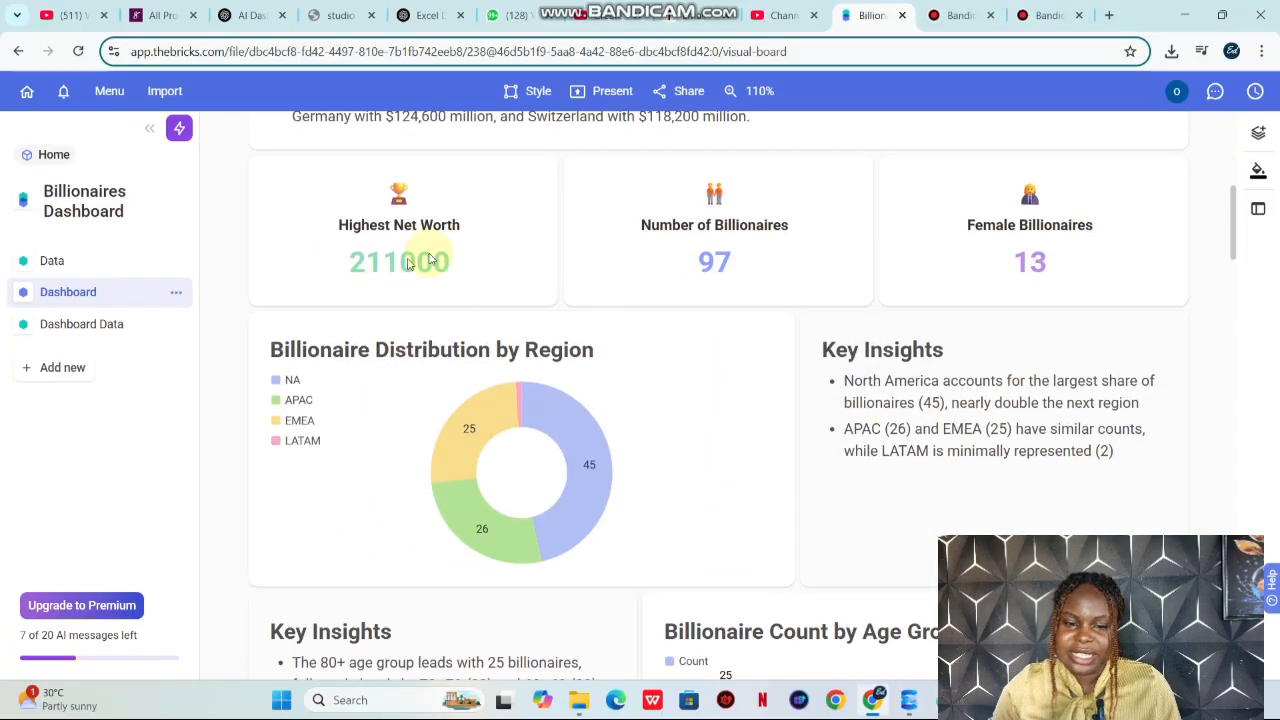
scroll(608, 258, down, 2)
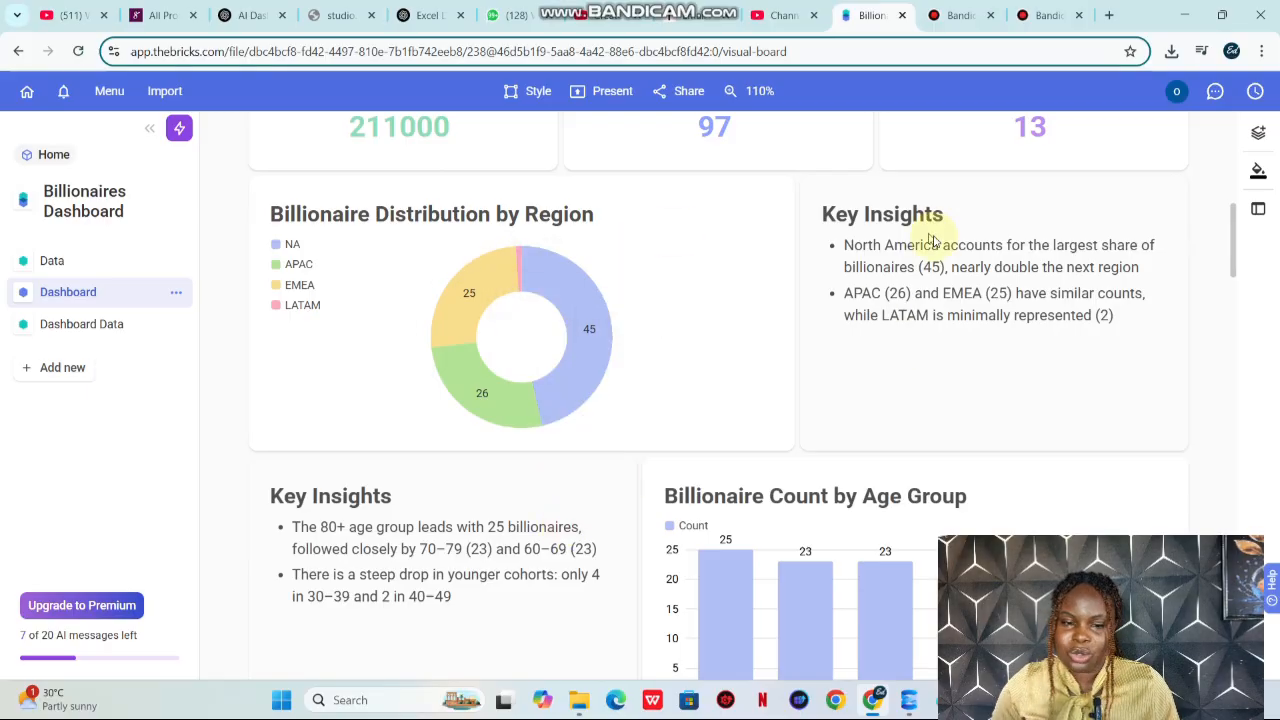
scroll(875, 318, down, 5)
scroll(540, 275, down, 8)
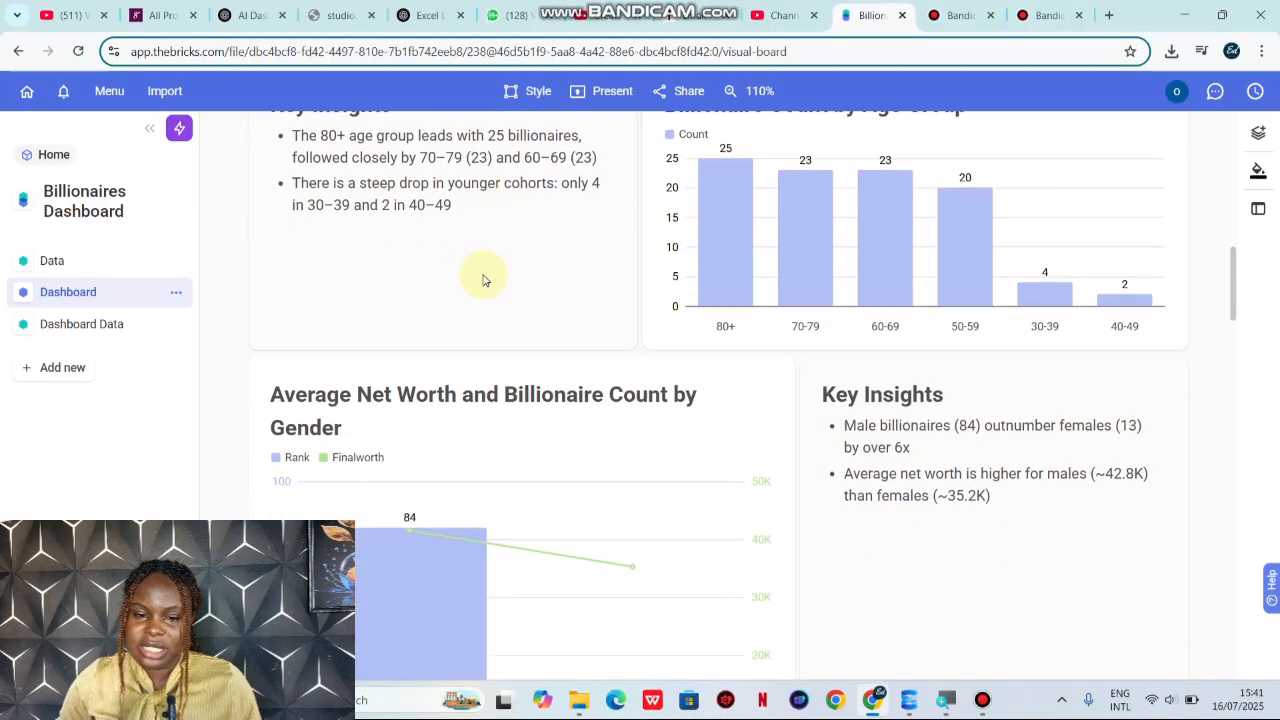
scroll(483, 280, down, 10)
scroll(483, 280, up, 1)
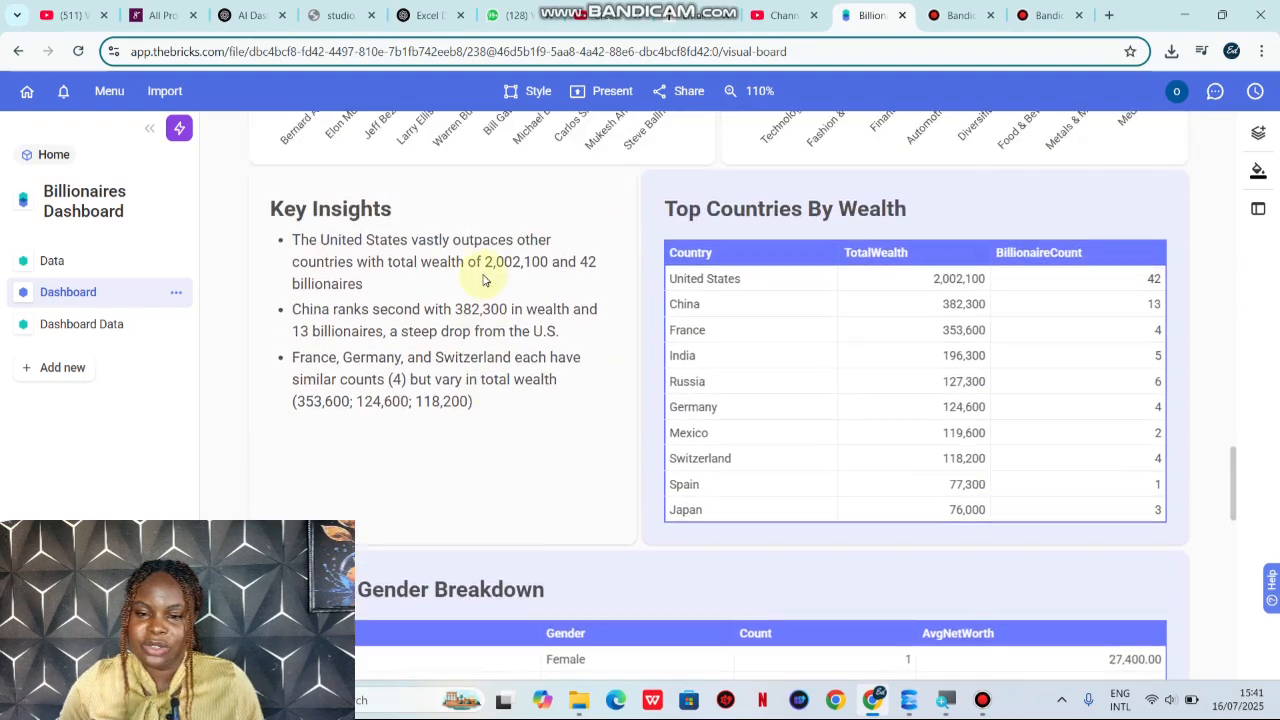
scroll(483, 280, down, 3)
scroll(483, 280, down, 10)
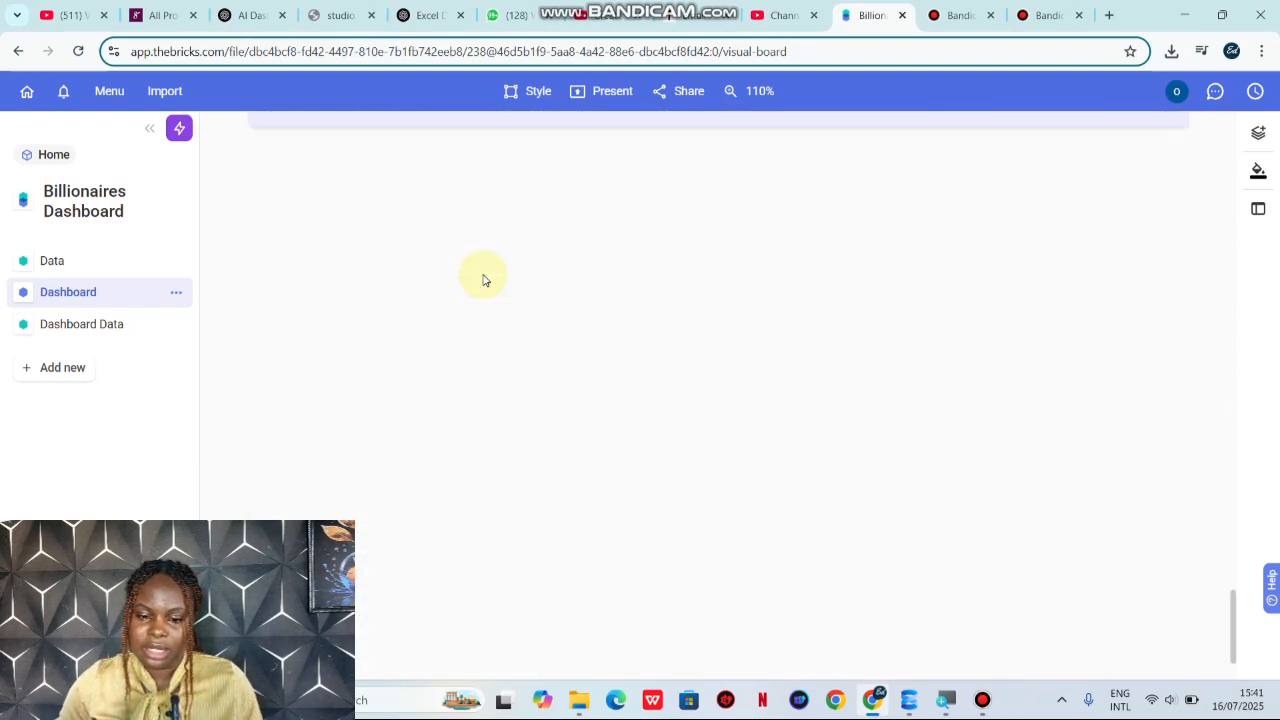
scroll(483, 280, up, 8)
scroll(483, 280, up, 15)
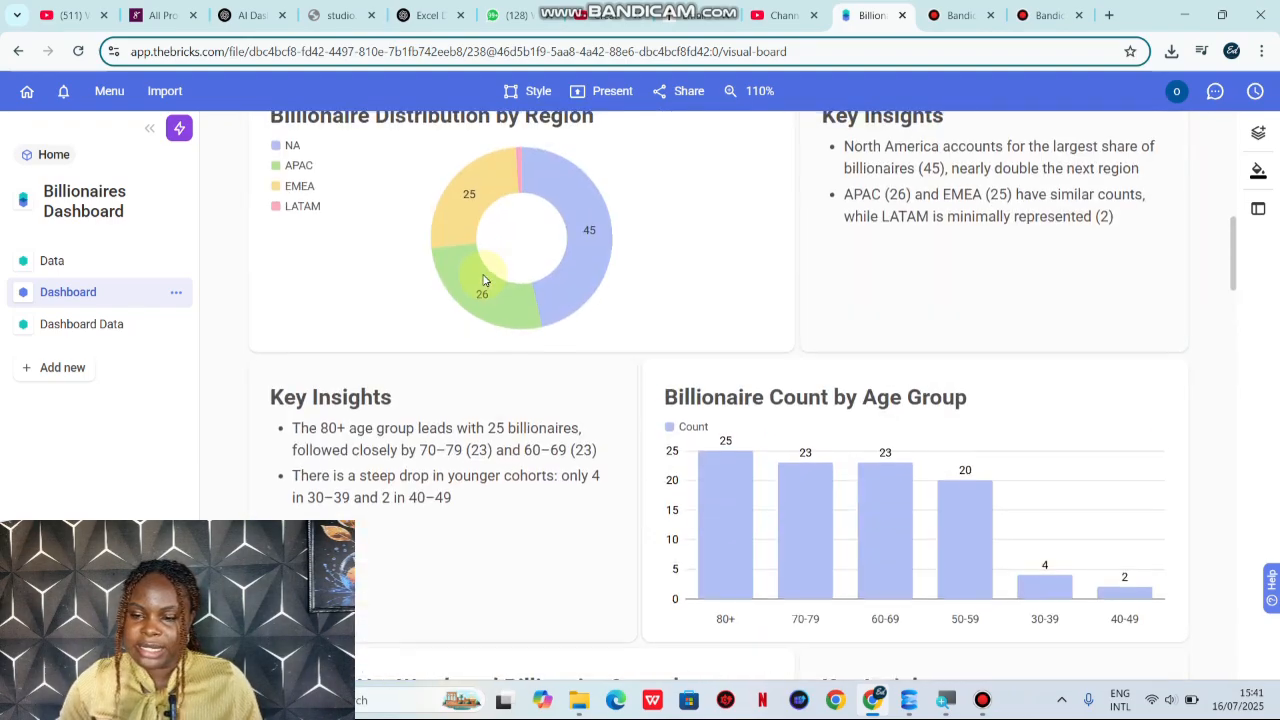
scroll(483, 280, down, 6)
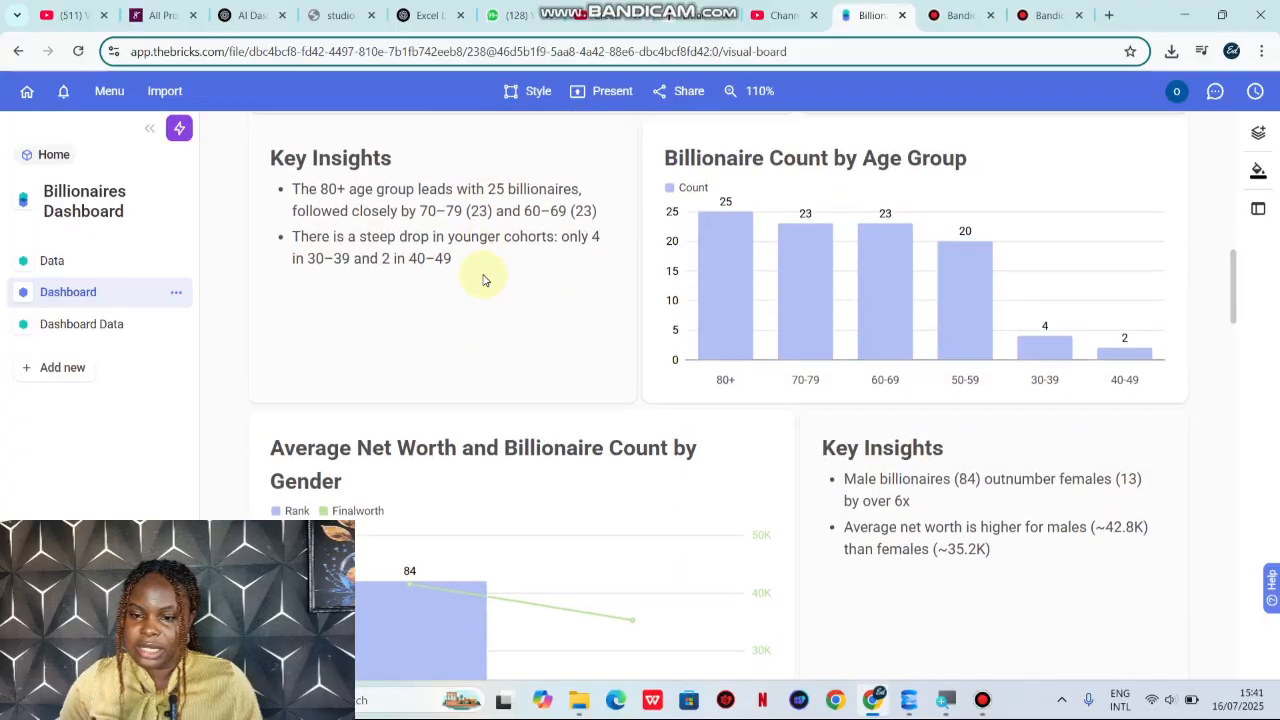
Step: Open the Billionaire Count by Age Group chart for editing and change its type to Vertical bars stacked
scroll(483, 280, up, 1)
click(716, 236)
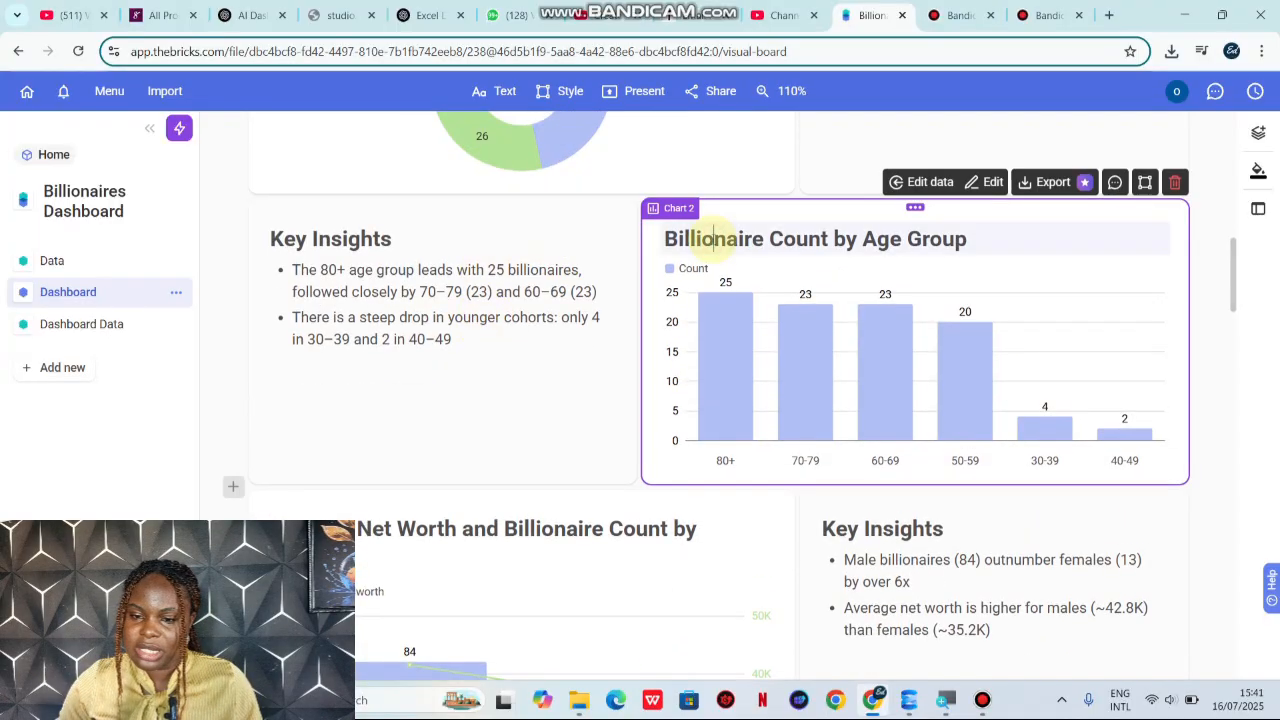
click(992, 186)
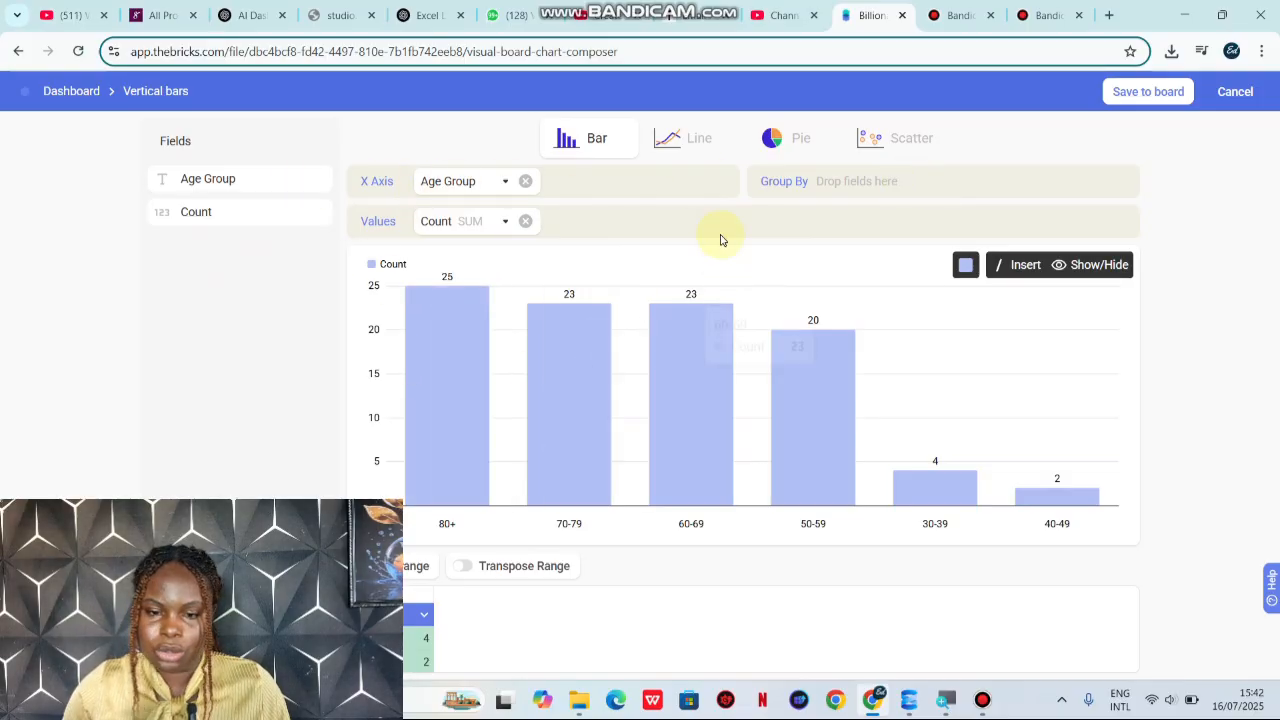
click(616, 147)
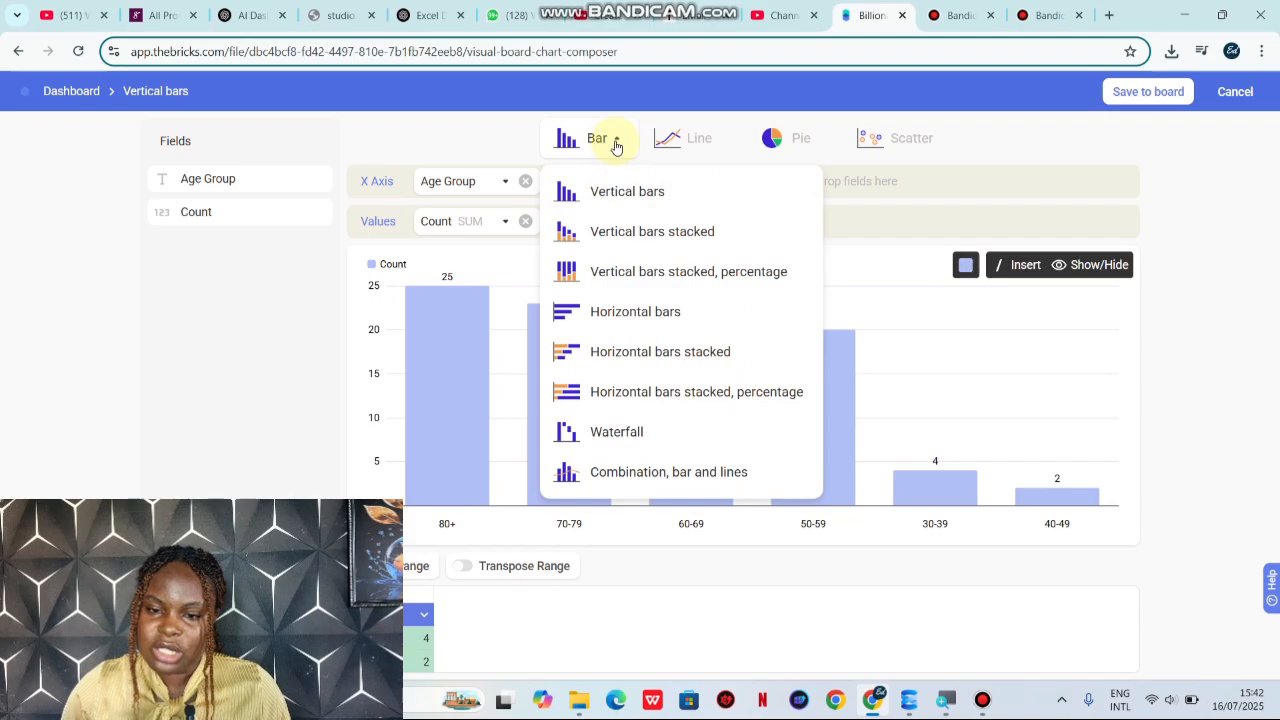
click(634, 233)
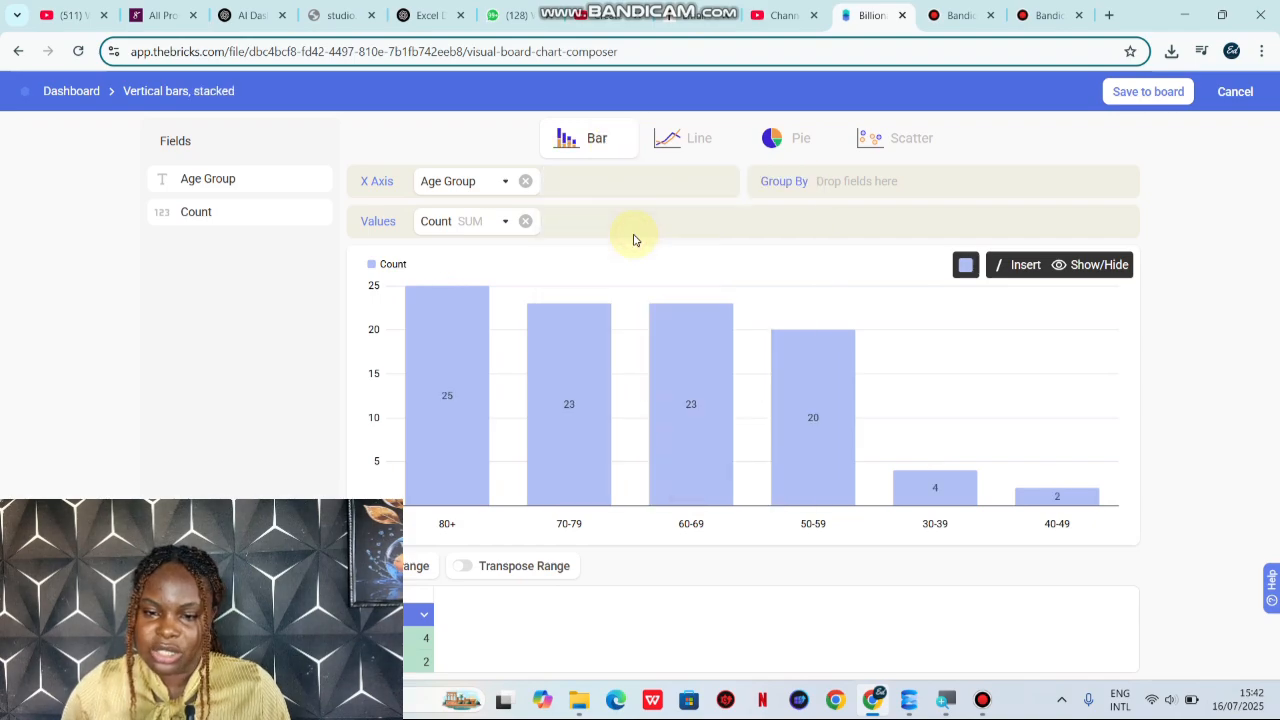
Step: Set the age group chart's type back to plain Vertical bars and save it to the board
click(616, 147)
click(620, 192)
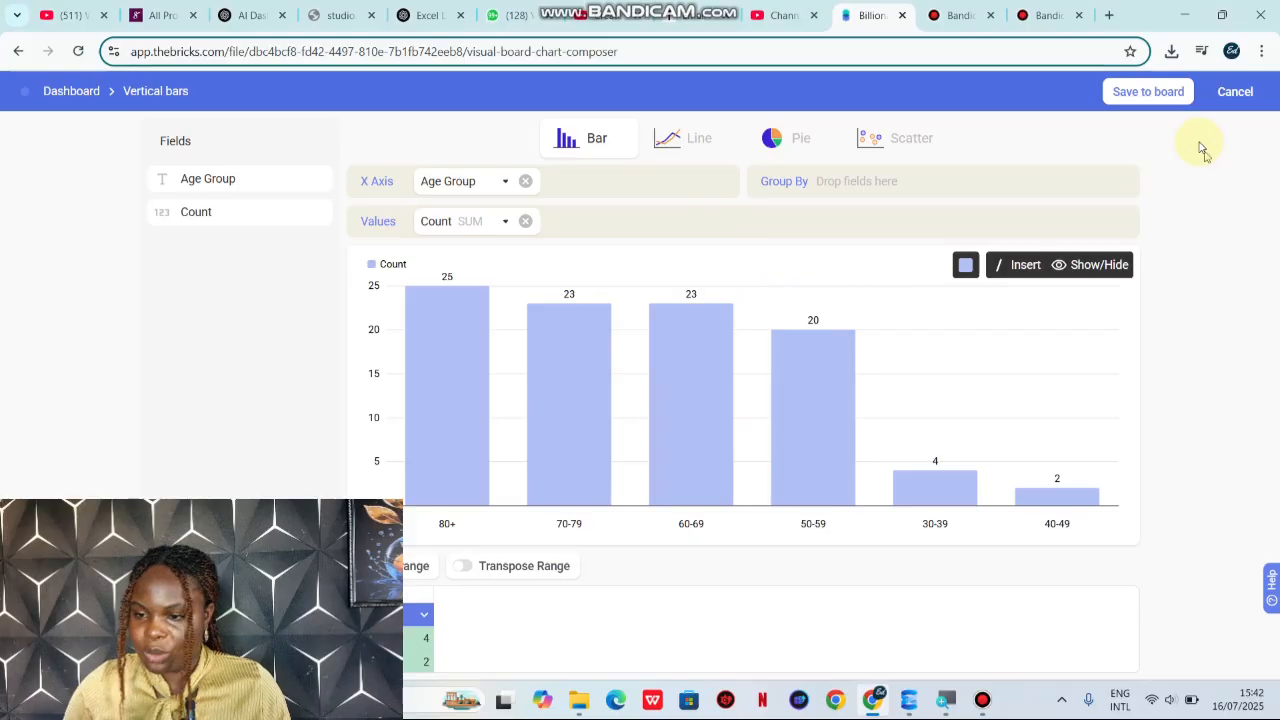
click(1148, 91)
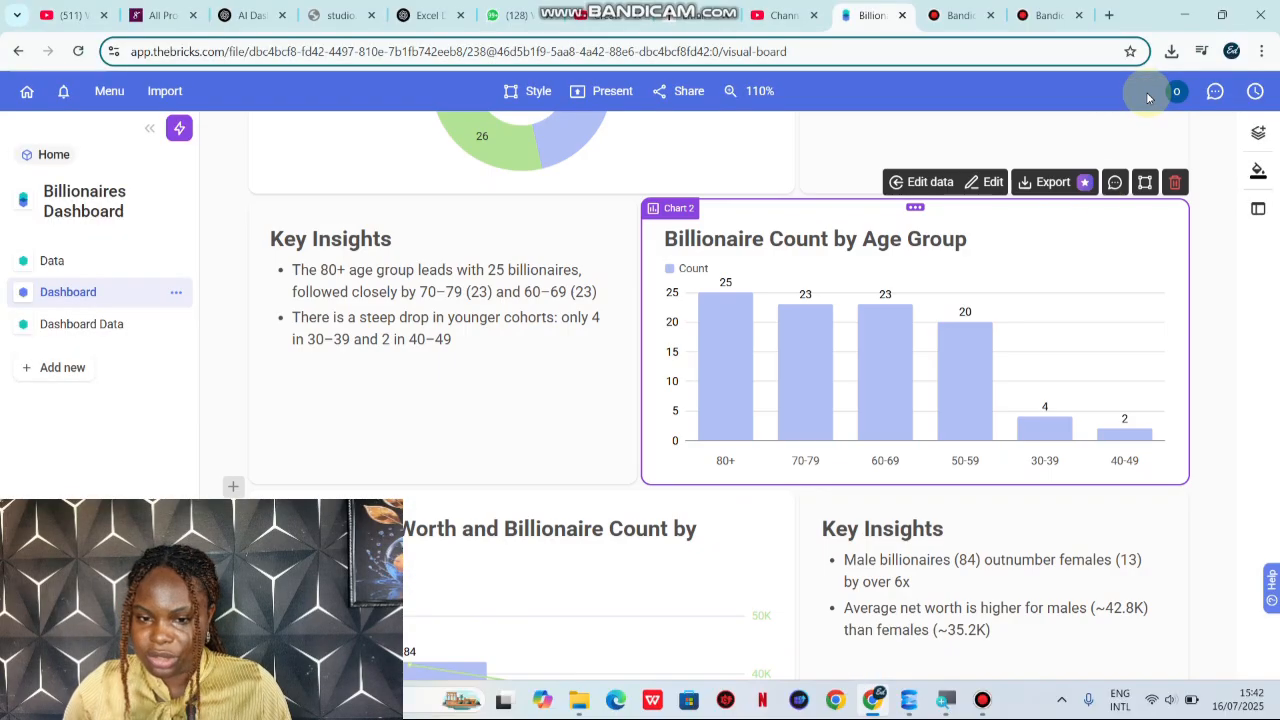
Step: Open the Billionaire Count by Industry chart for editing and group its bars by the Region field
scroll(909, 460, down, 7)
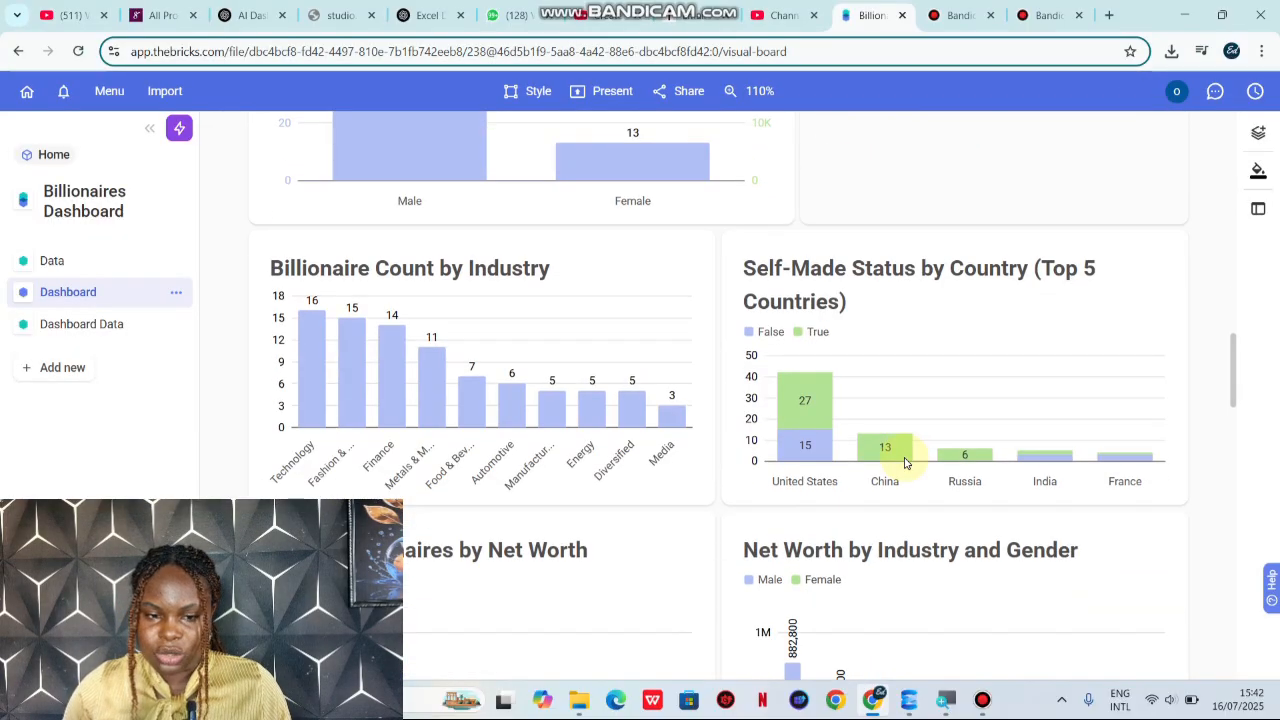
scroll(905, 462, down, 1)
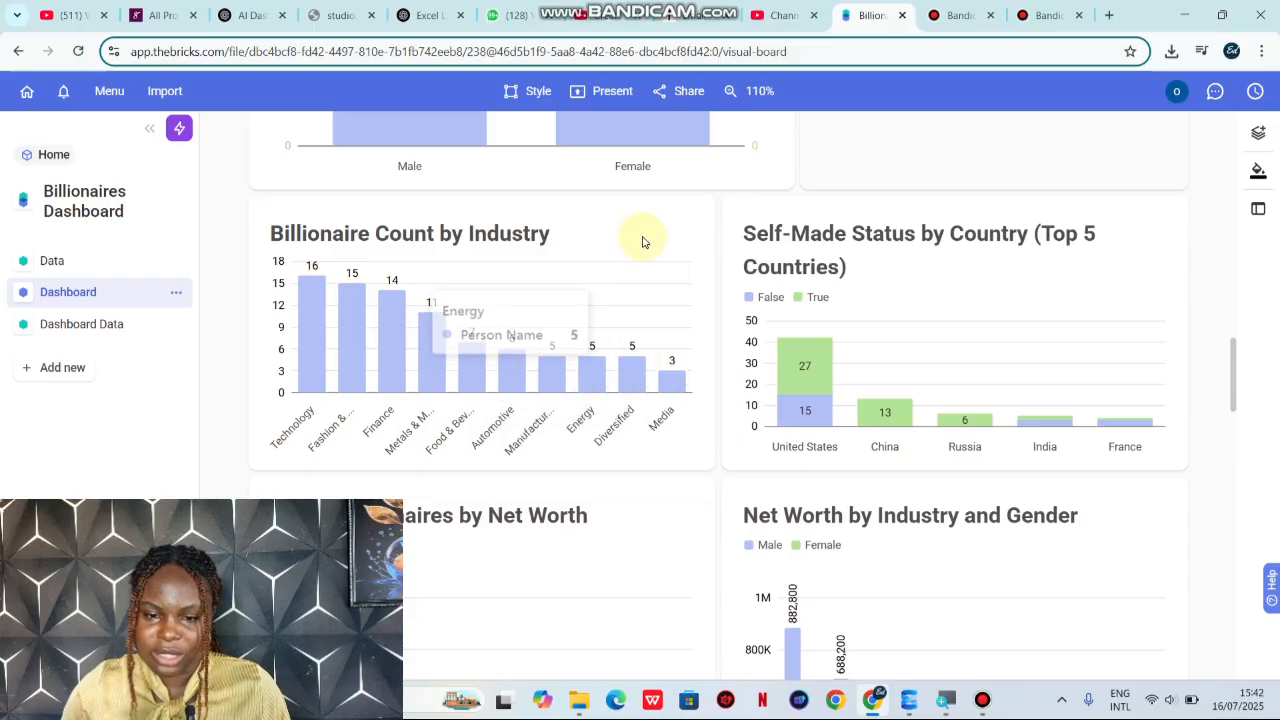
click(522, 233)
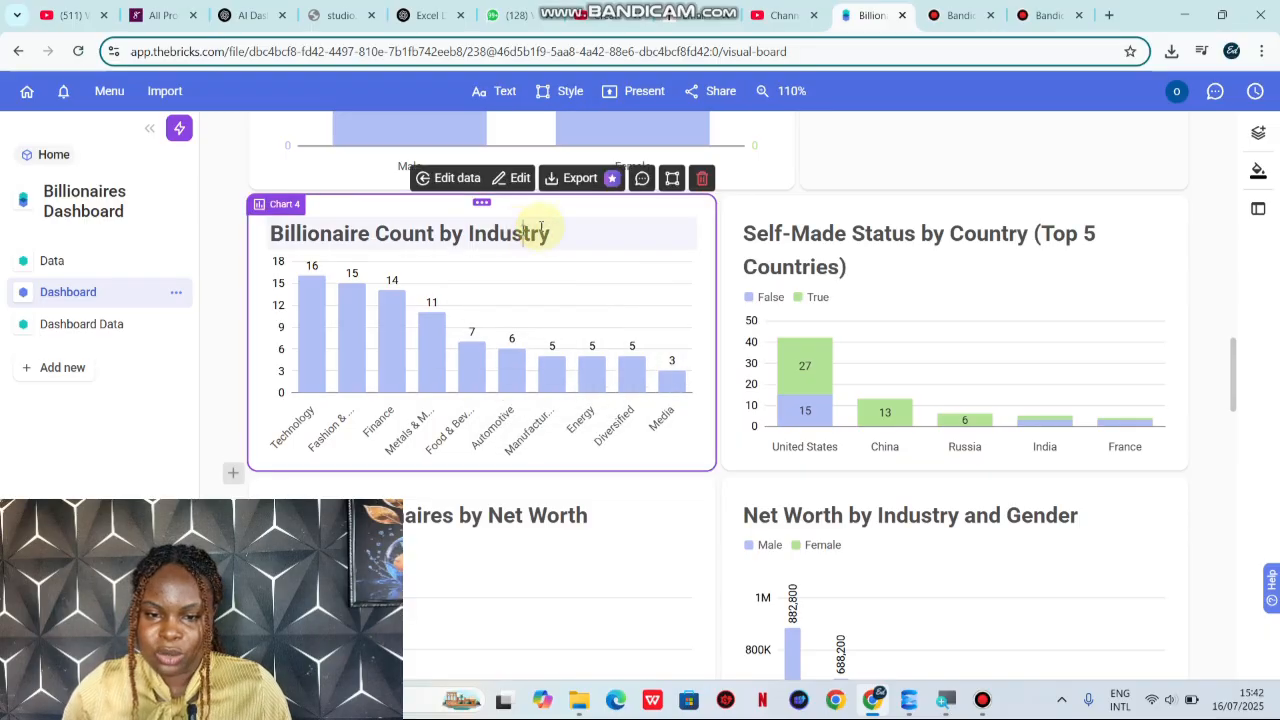
click(520, 180)
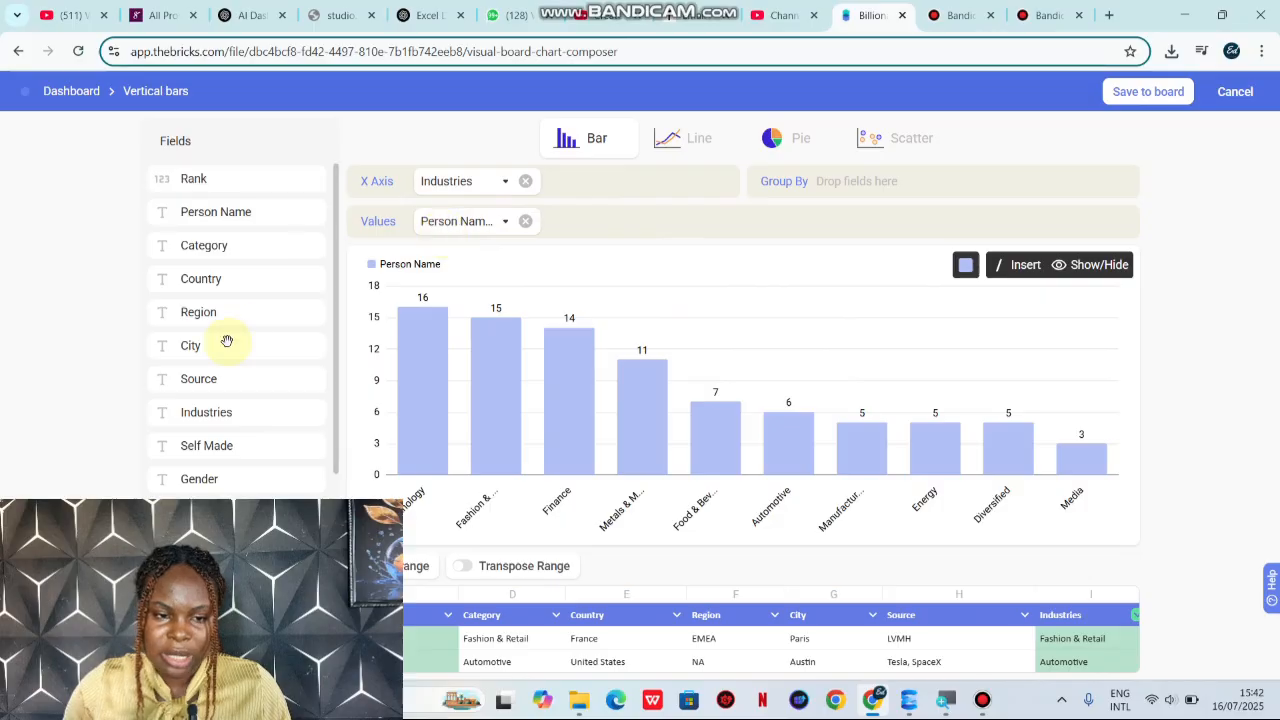
drag(229, 313, 190, 430)
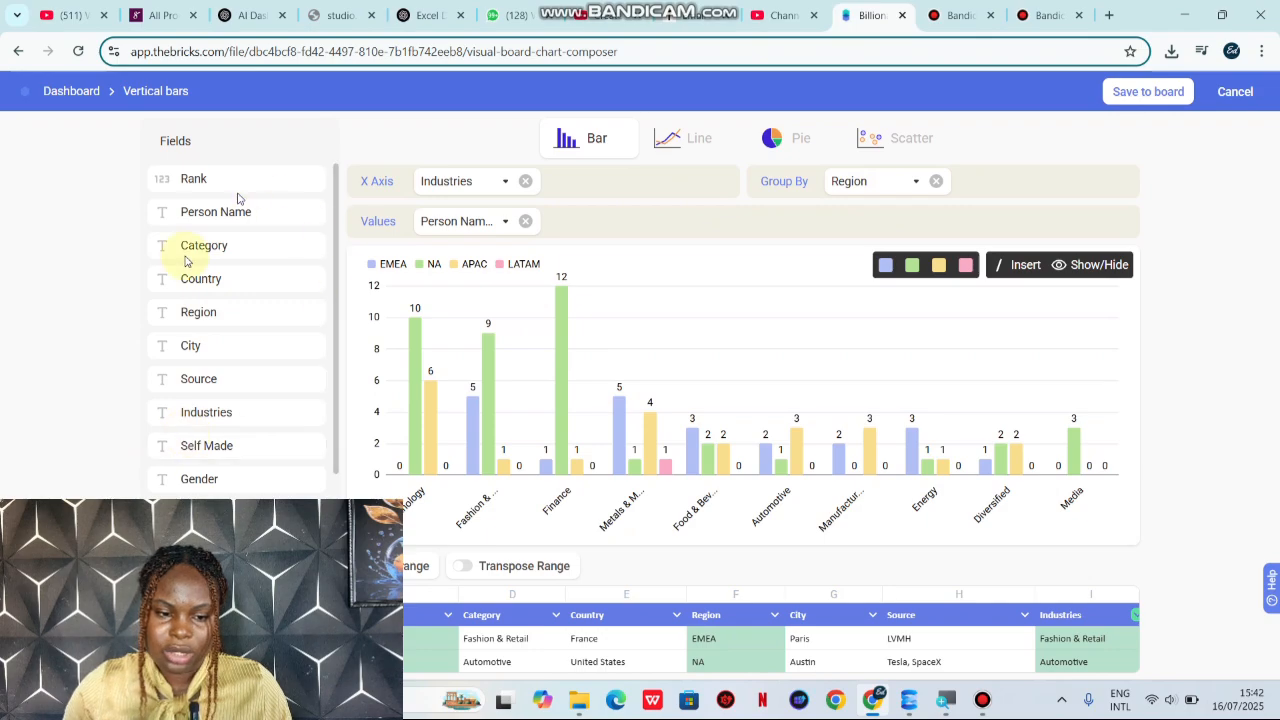
Step: Remove the Region grouping from the industry chart and save the chart to the board
click(936, 181)
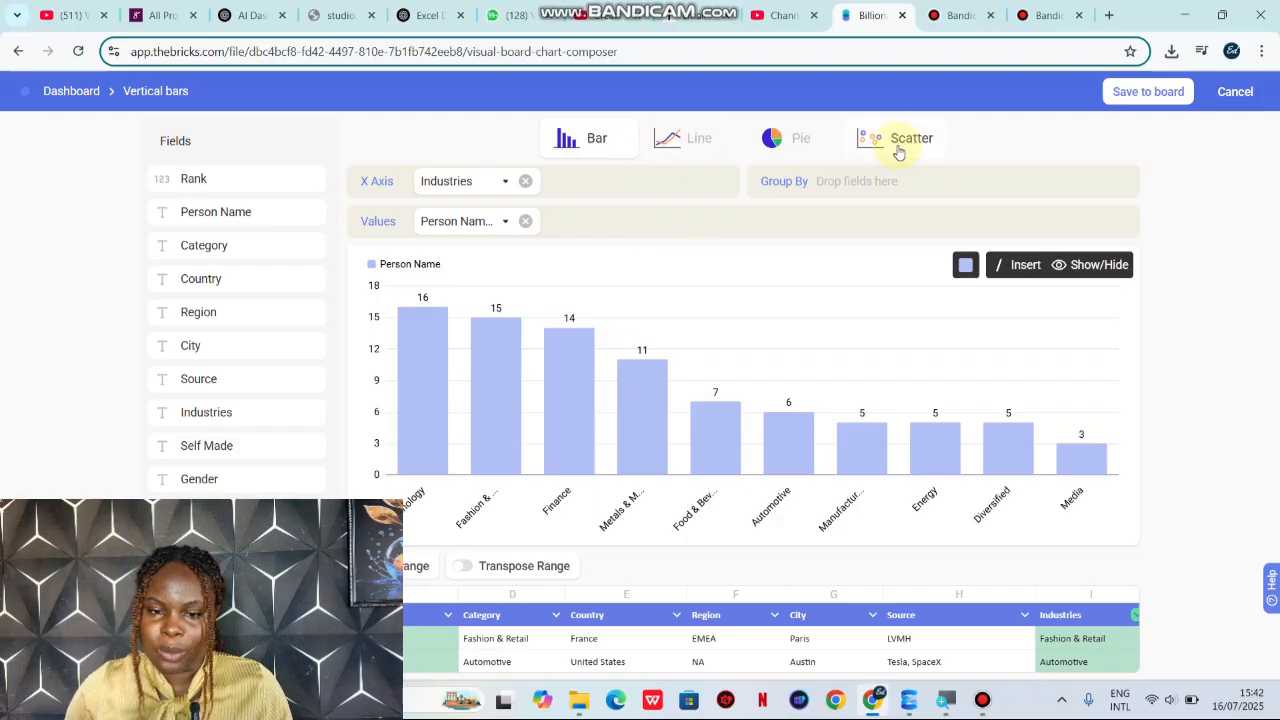
click(1128, 100)
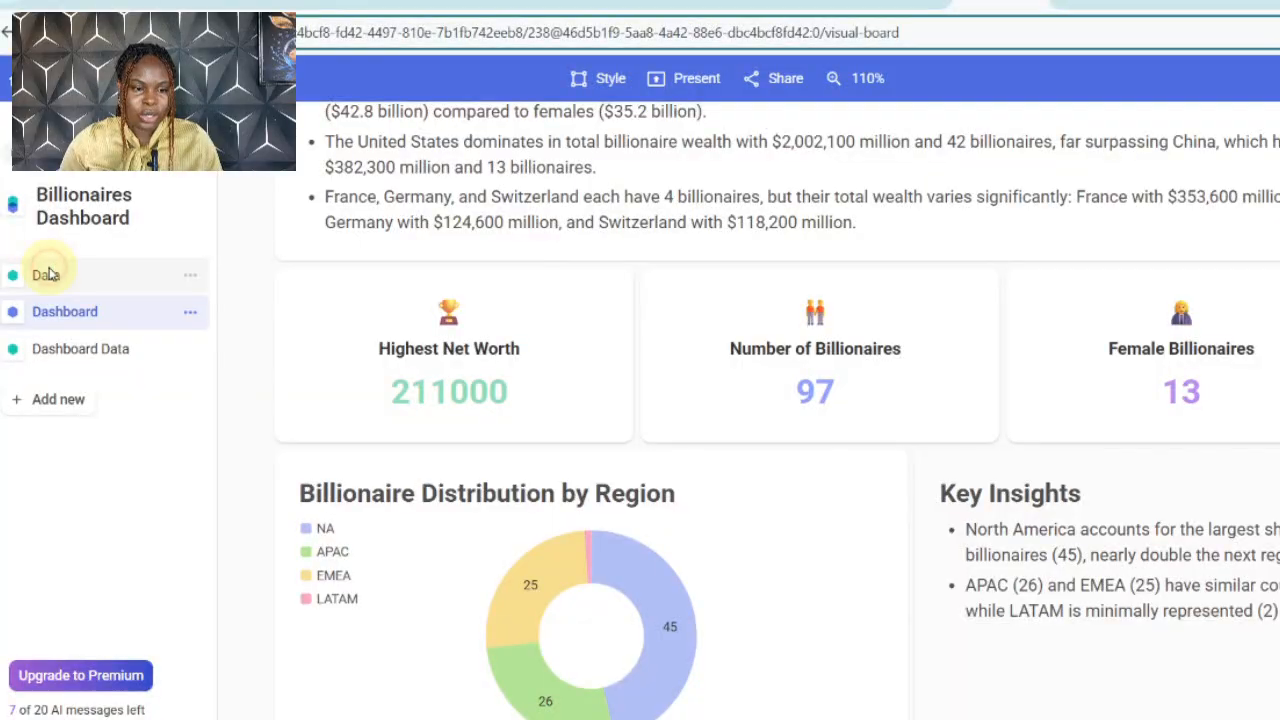
Step: Review the source table on the Data sheet and the summary tables on the Dashboard Data sheet
click(47, 275)
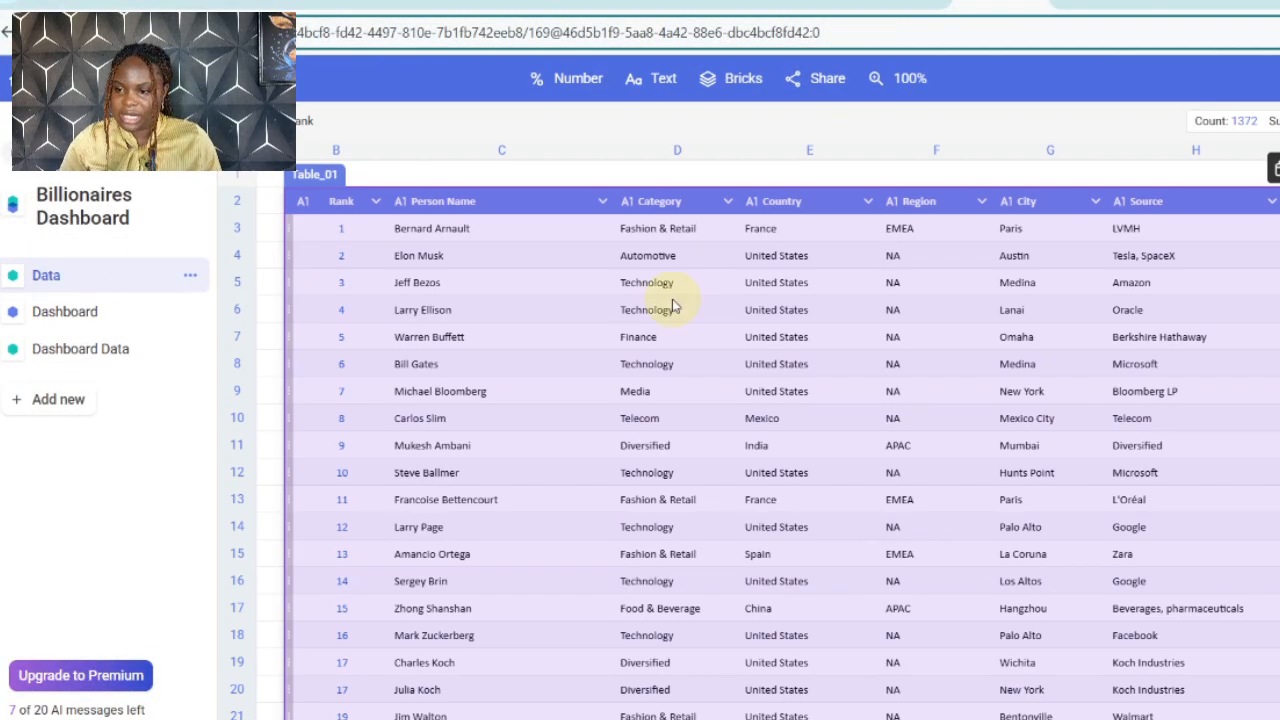
click(128, 348)
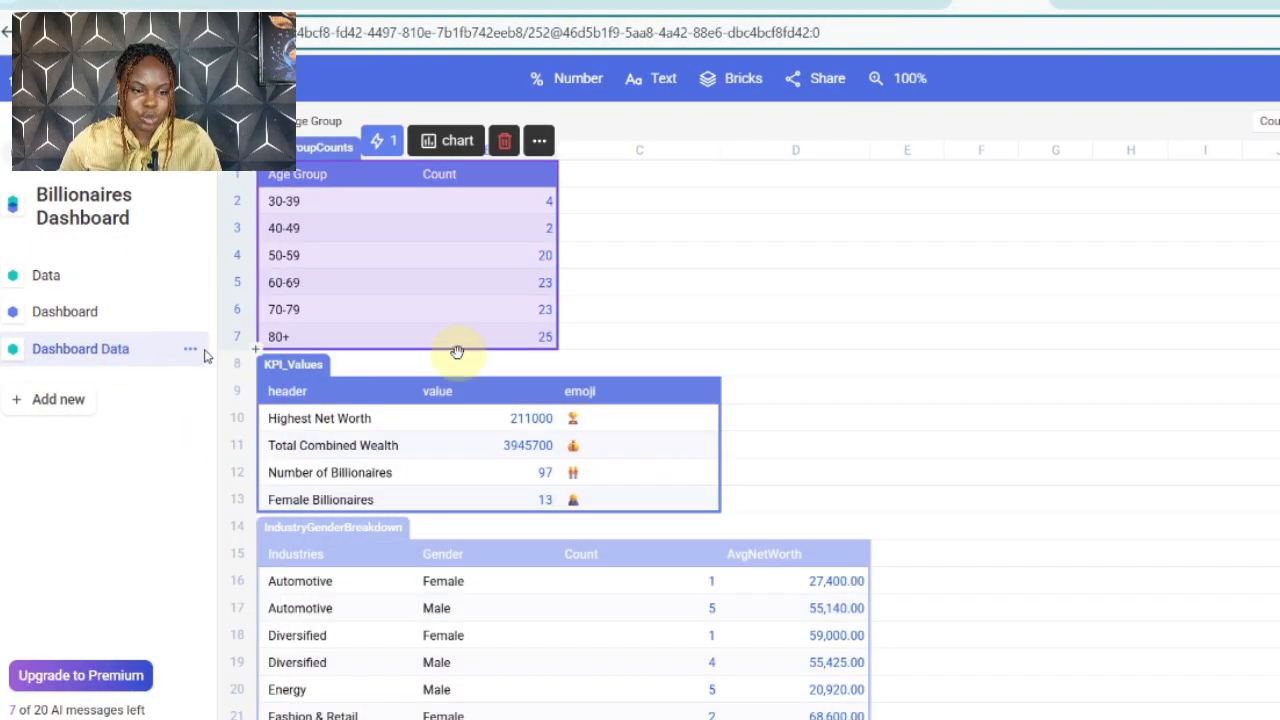
scroll(691, 311, down, 2)
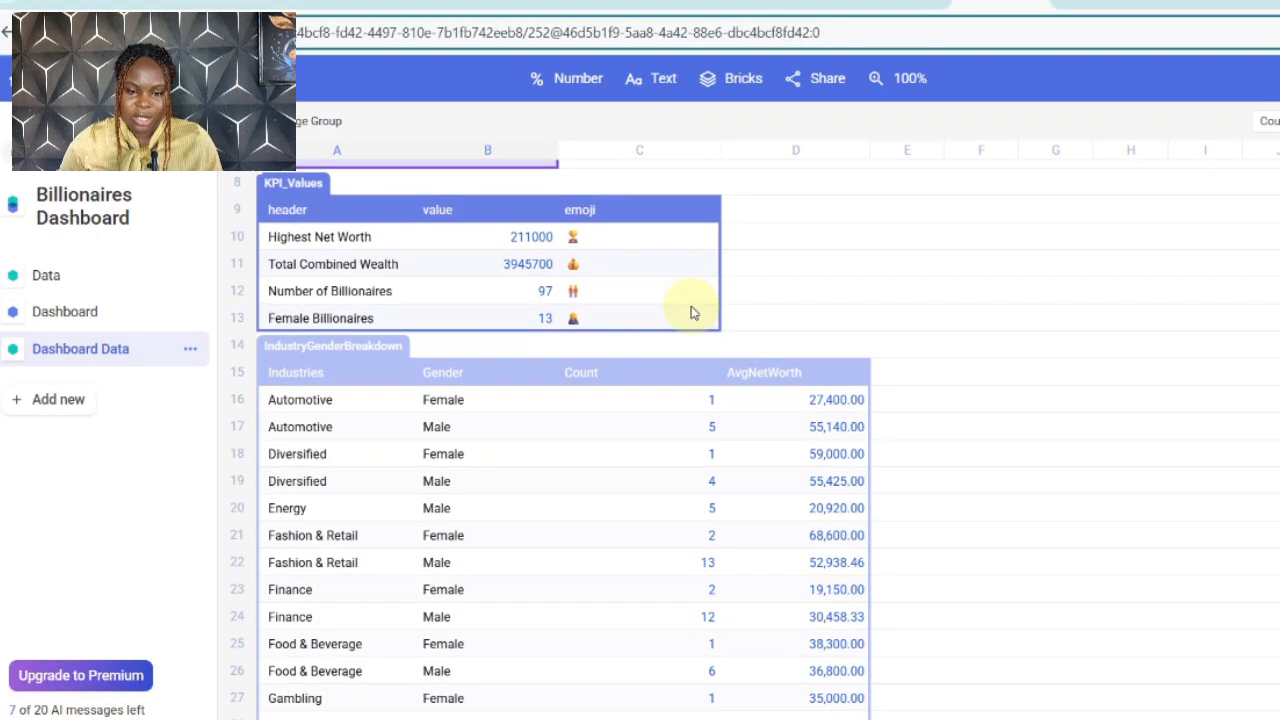
scroll(691, 310, up, 1)
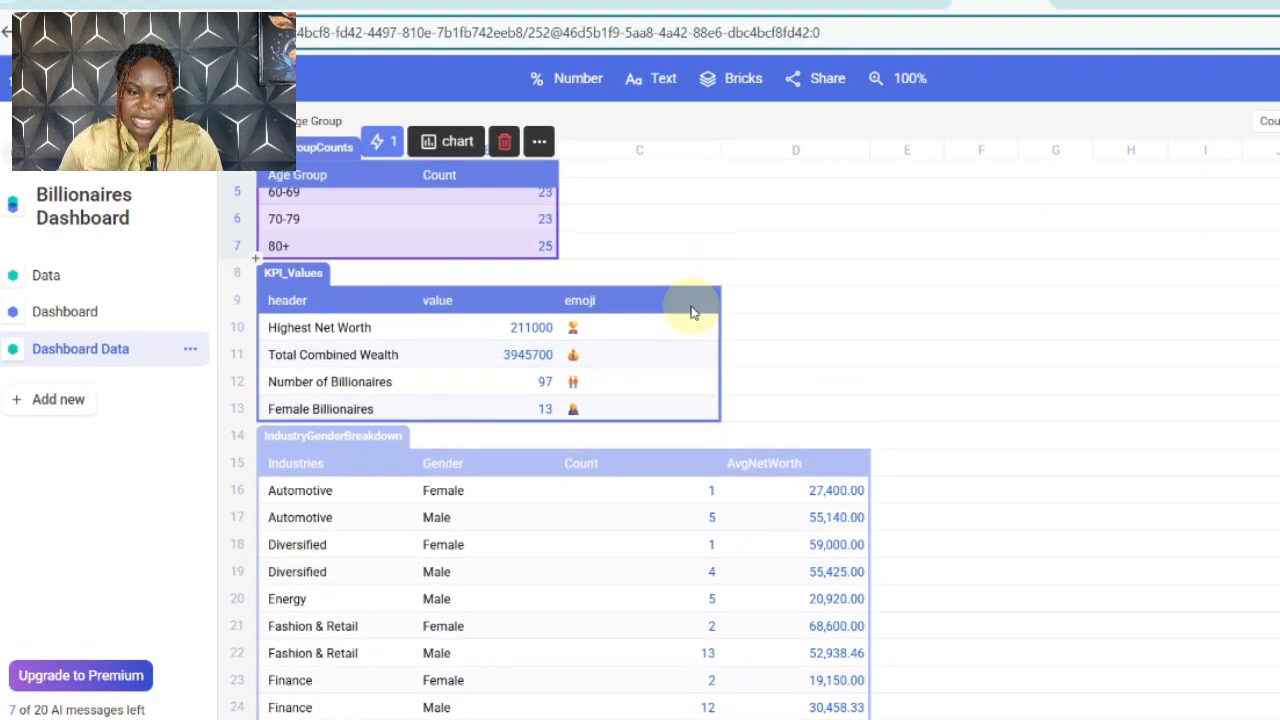
scroll(691, 311, down, 2)
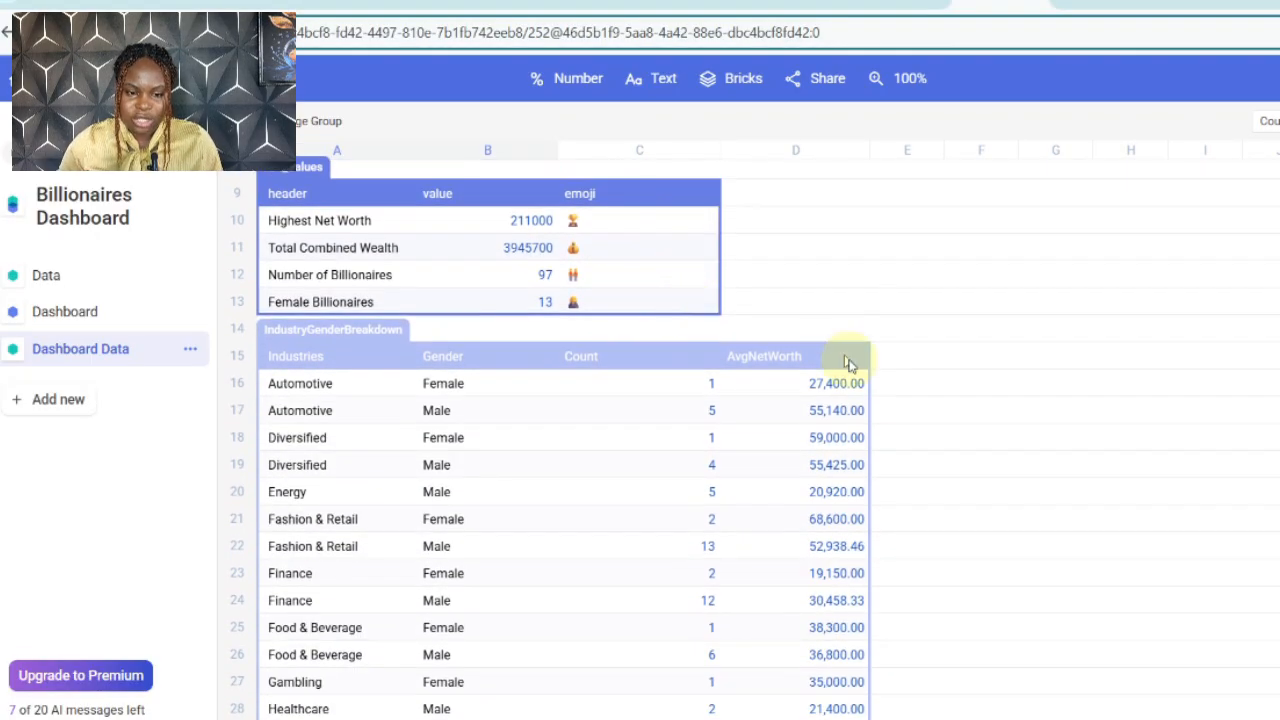
scroll(848, 365, down, 10)
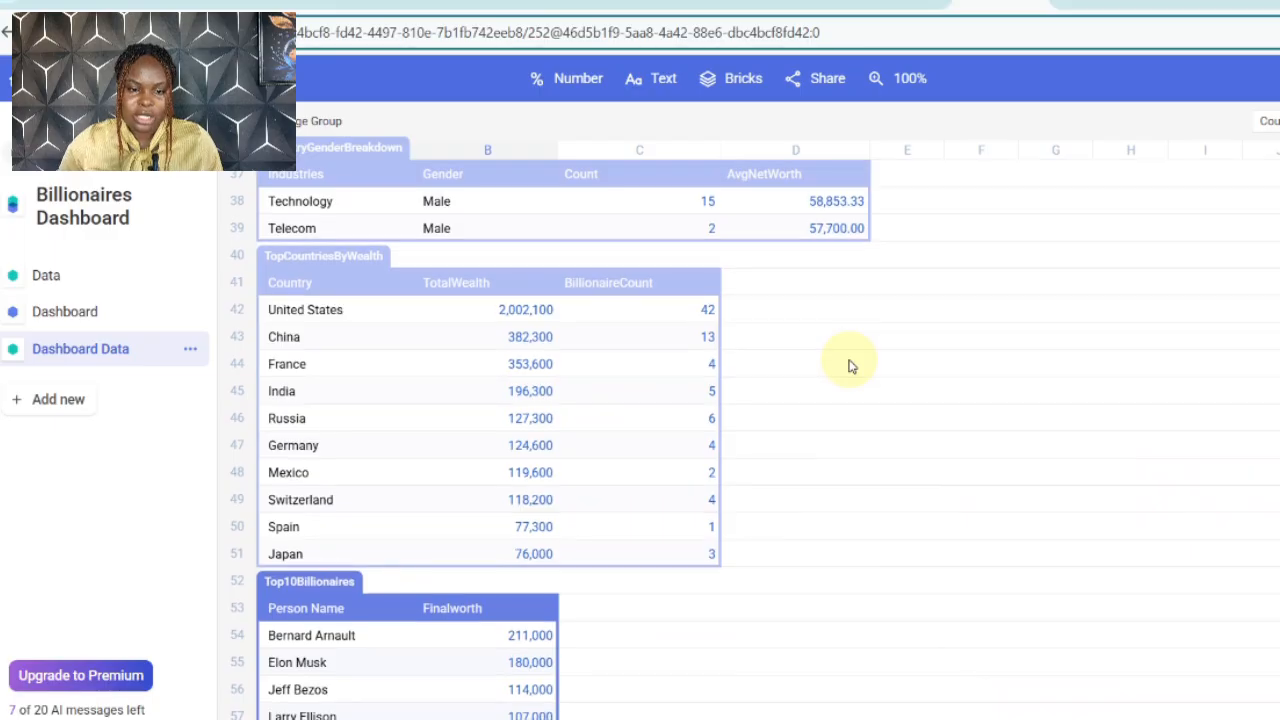
scroll(848, 365, down, 3)
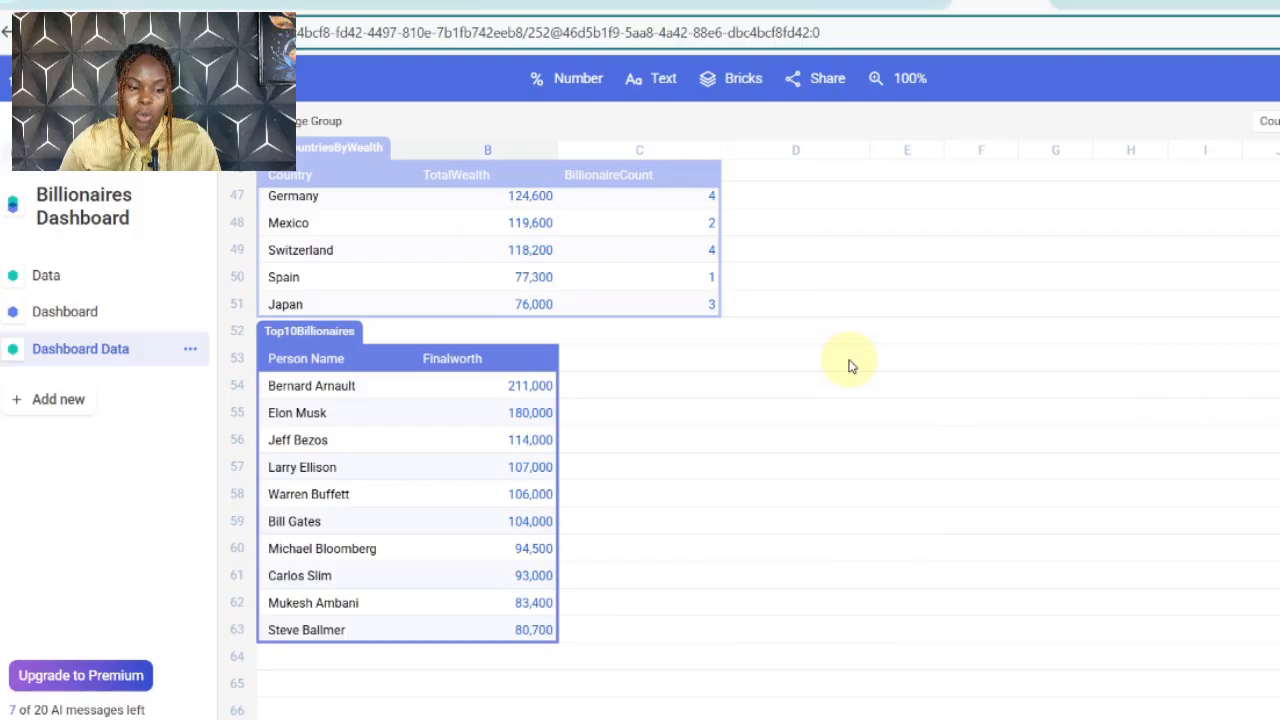
scroll(848, 365, down, 2)
scroll(848, 365, up, 12)
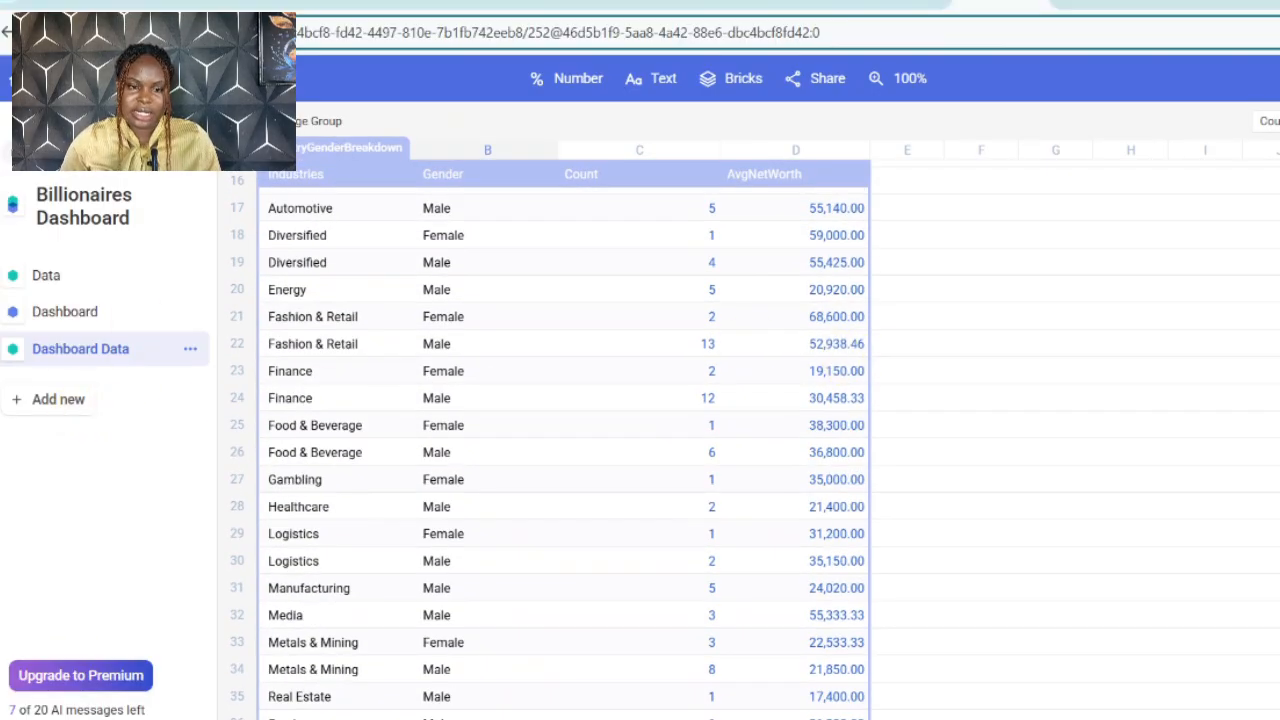
Step: Return to the Dashboard board and review its summary text, headline figures and region chart
click(82, 311)
scroll(348, 246, down, 4)
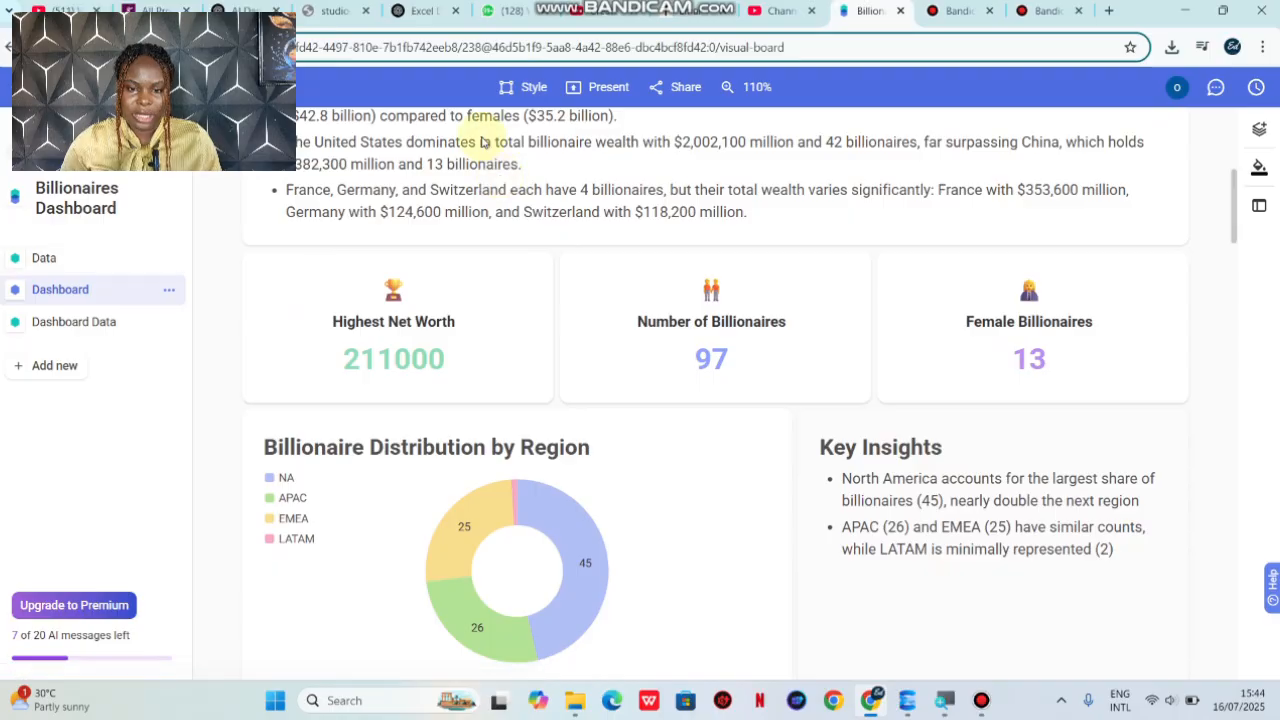
scroll(482, 148, up, 5)
scroll(481, 142, down, 10)
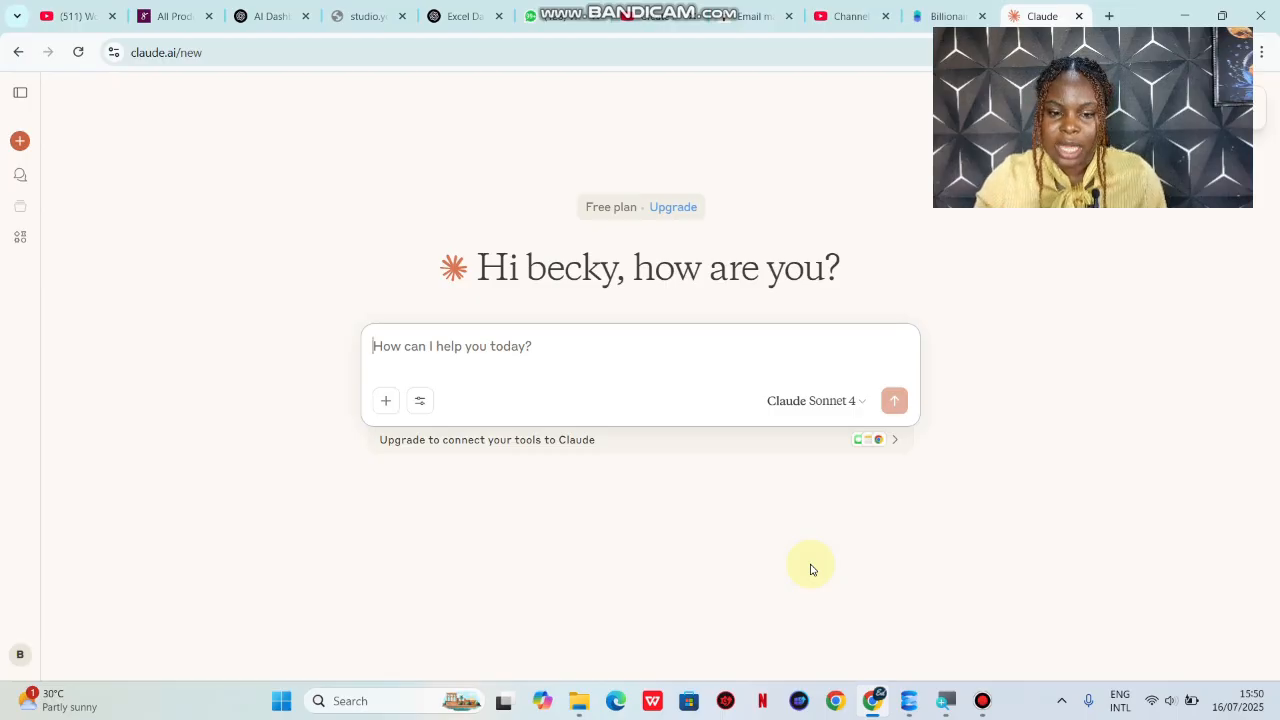
Step: Try to attach the Billionaires Dashboard.xlsx workbook from Downloads to a new chat in Claude
click(389, 402)
click(421, 440)
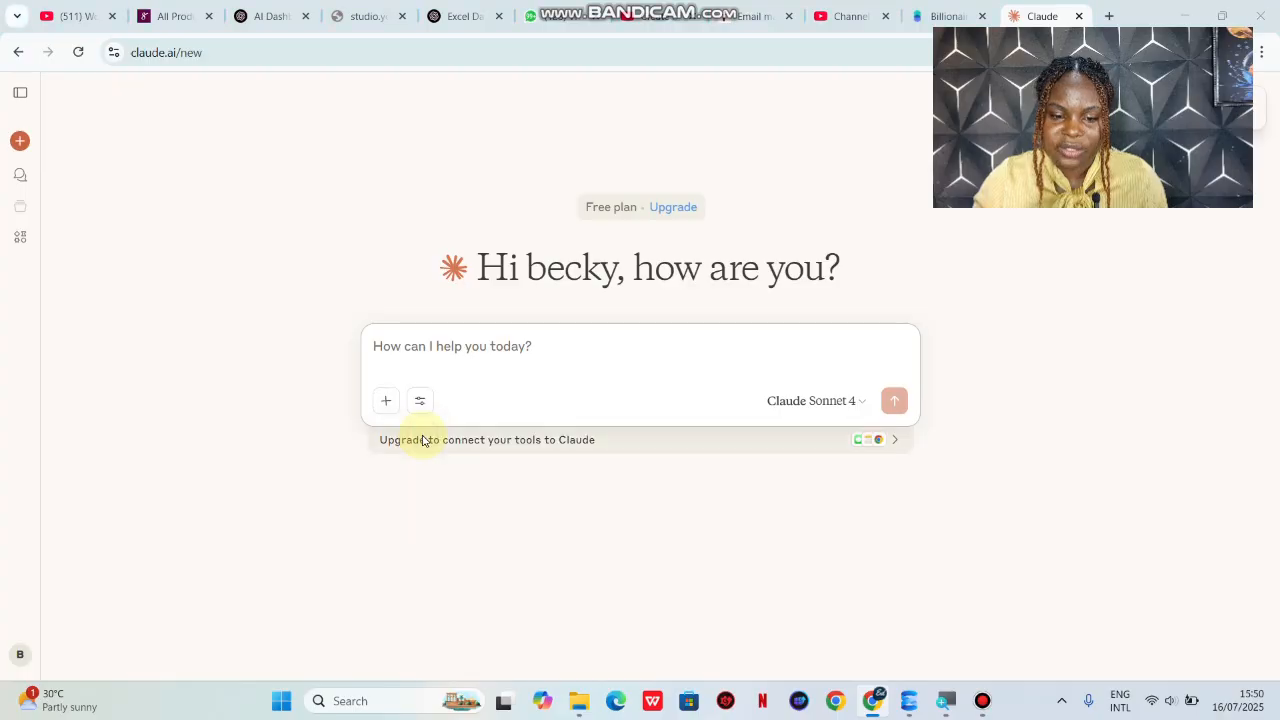
click(82, 190)
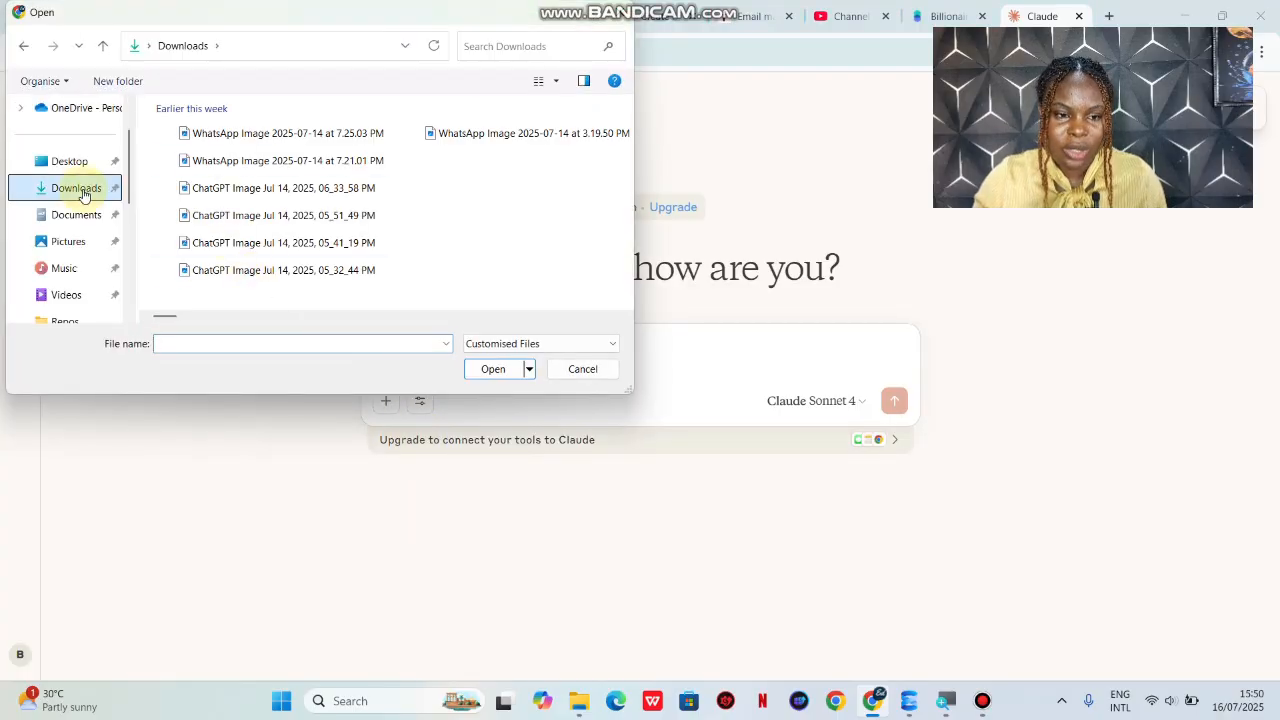
click(264, 364)
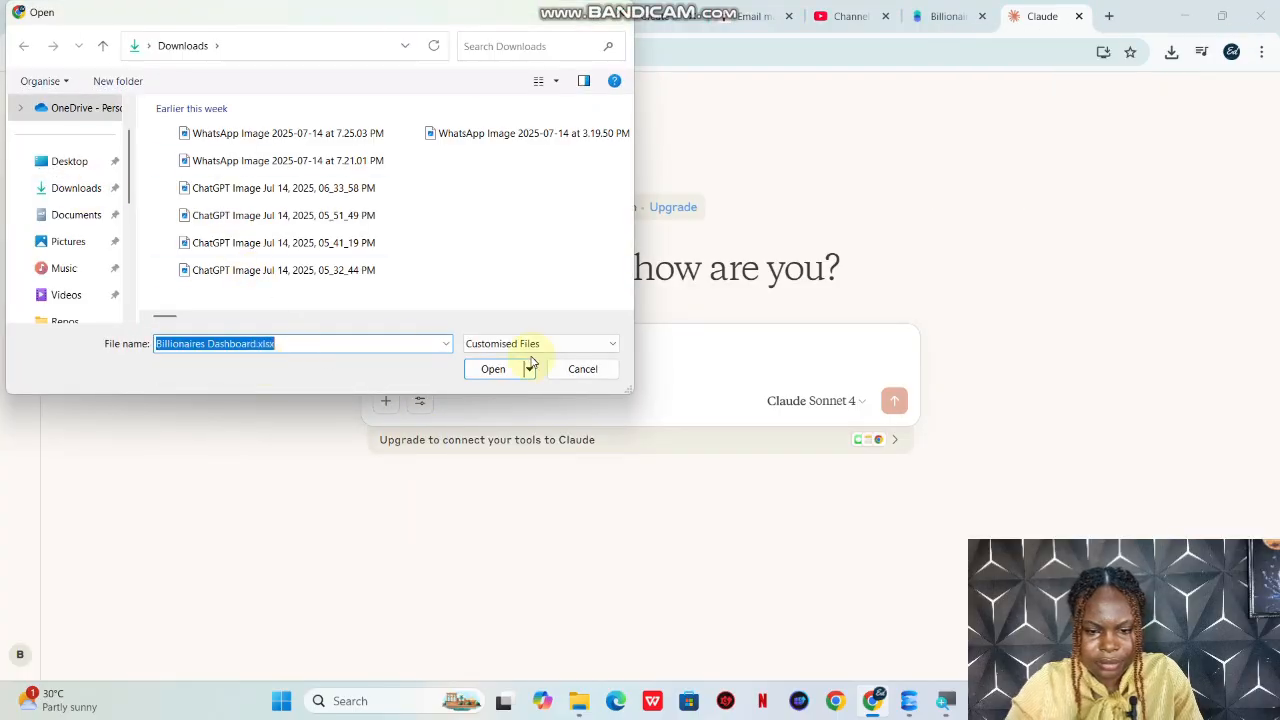
click(487, 373)
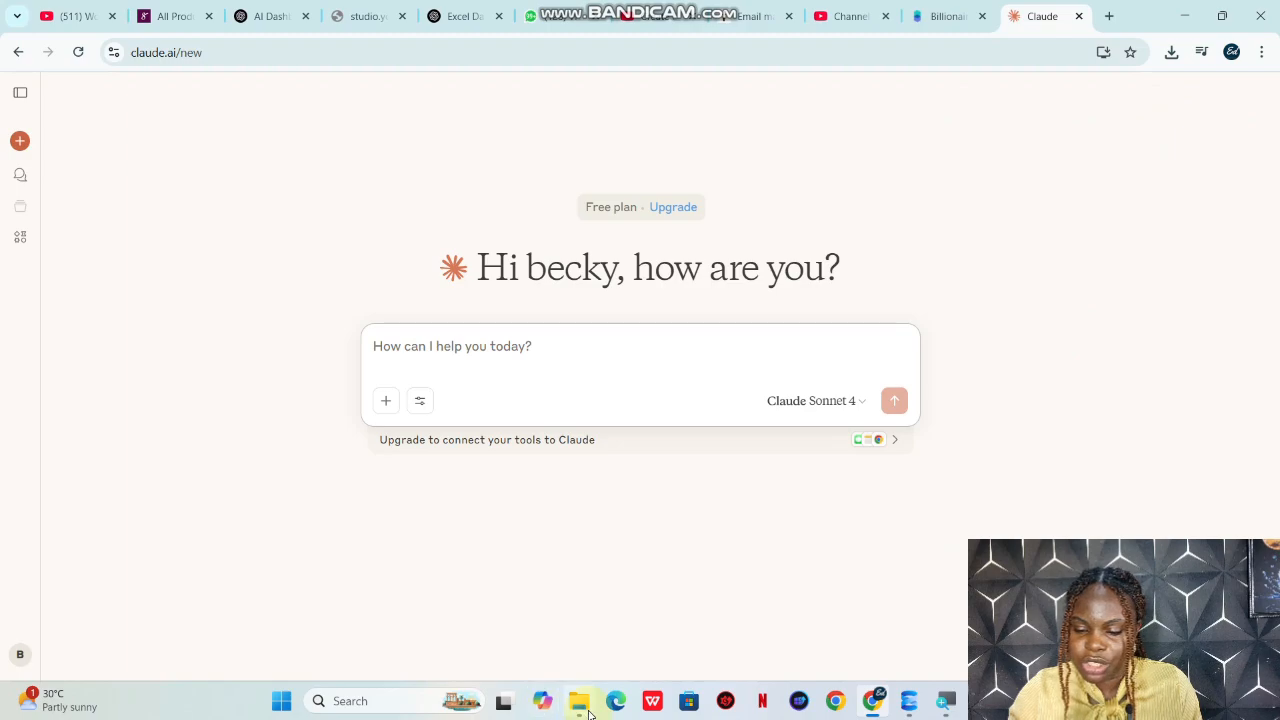
Step: Launch Excel and create a blank workbook
click(362, 705)
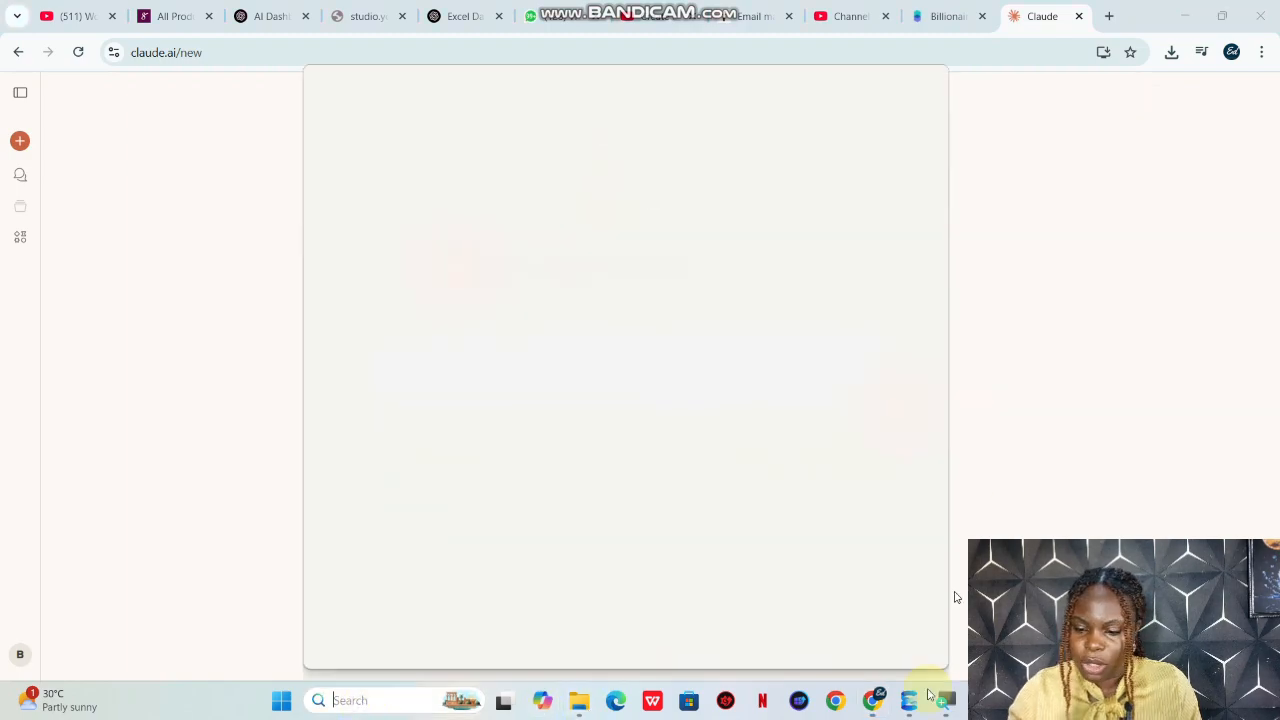
click(1181, 17)
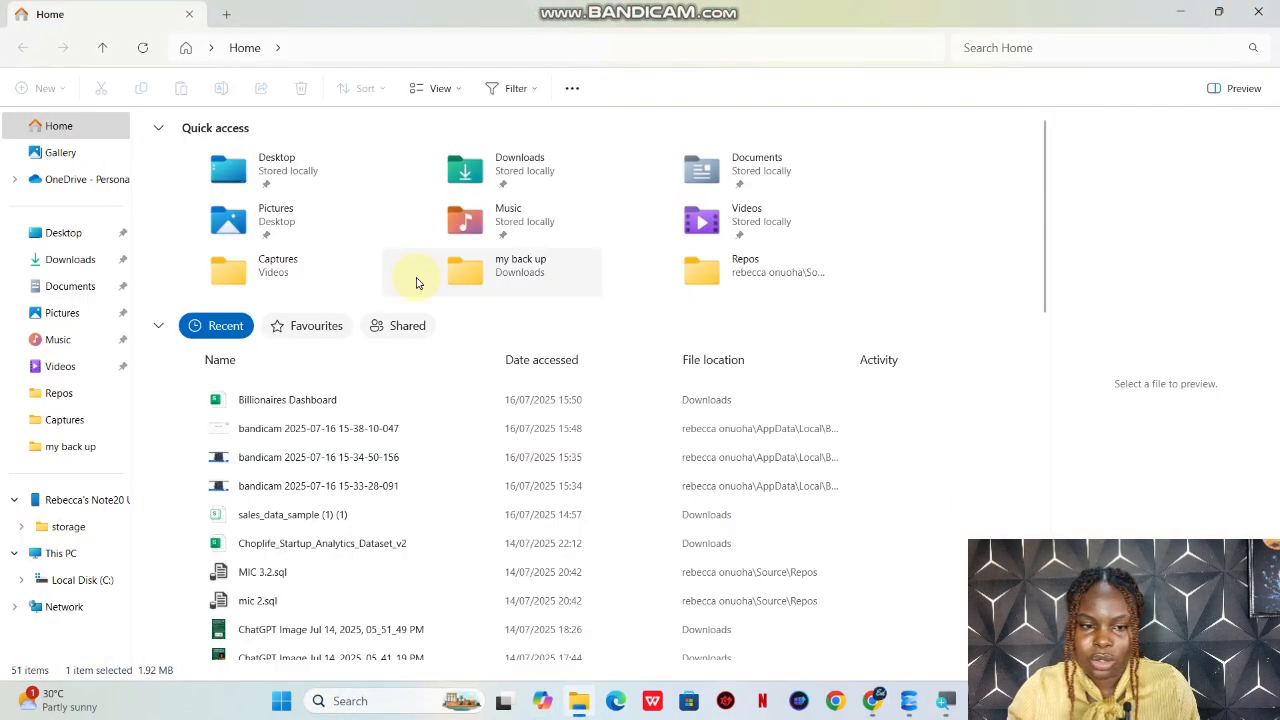
click(292, 703)
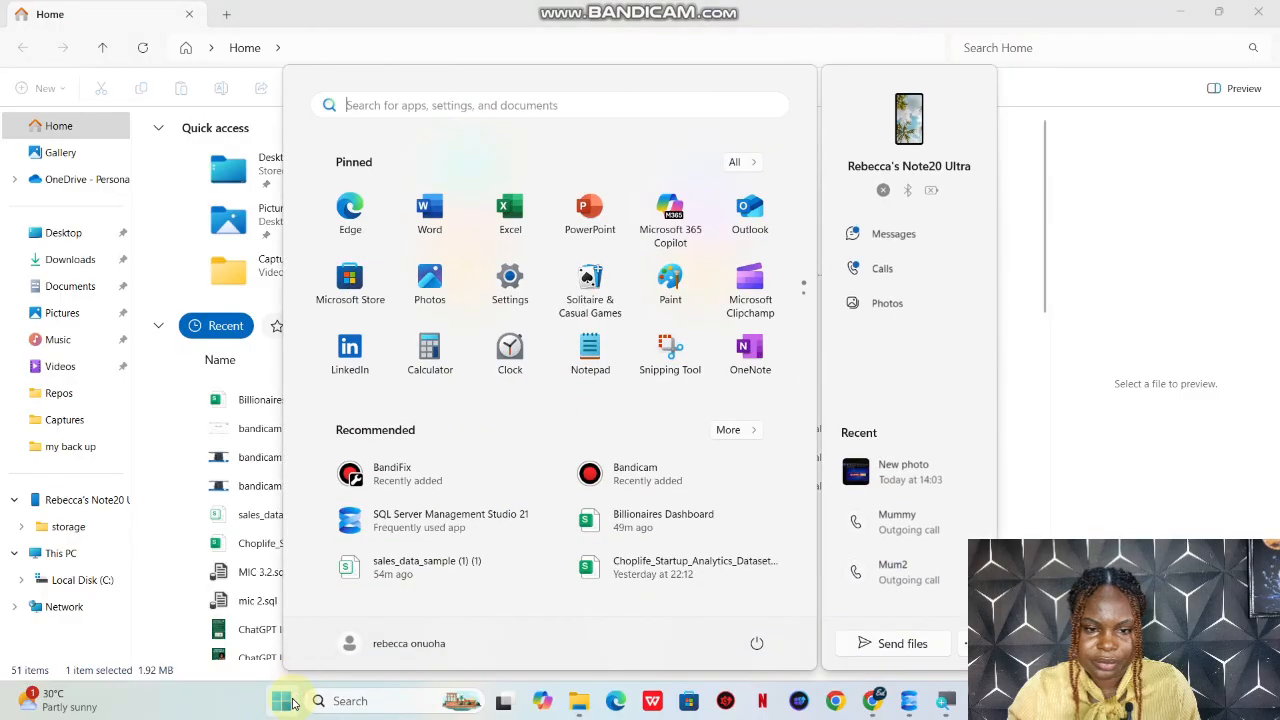
click(506, 237)
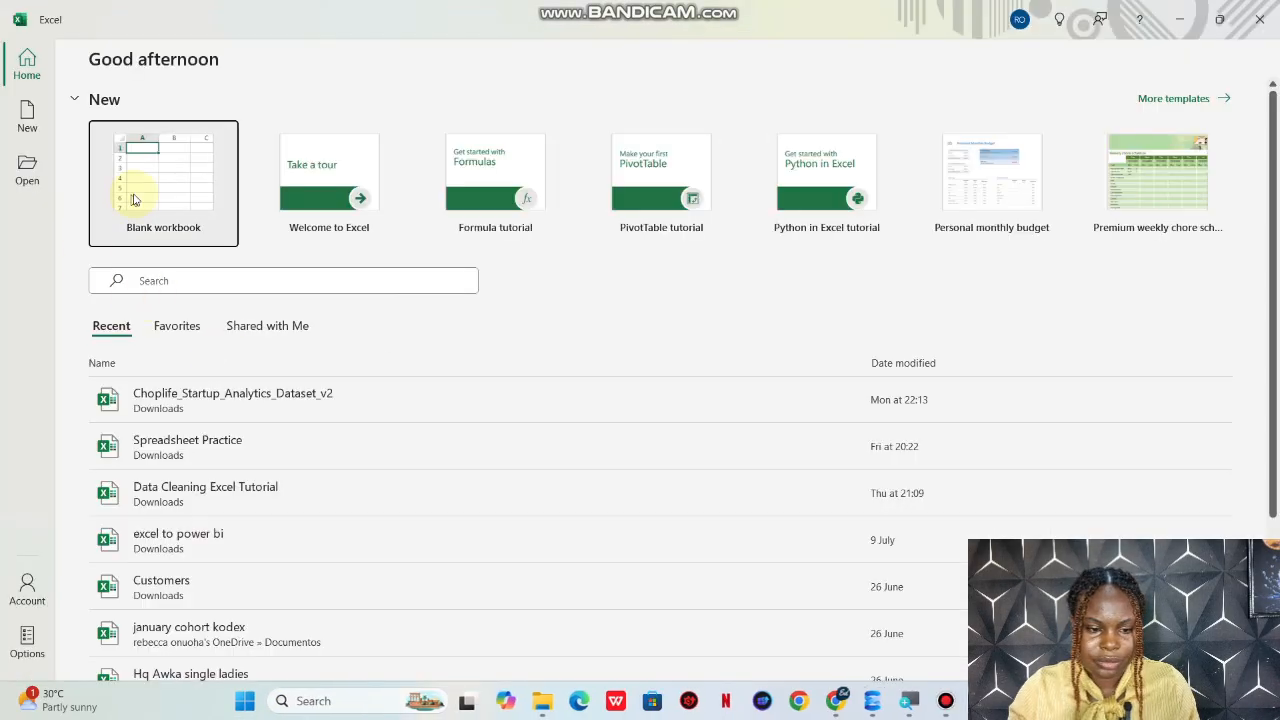
click(131, 199)
Step: Open the Billionaires Dashboard workbook from the Downloads folder and enable editing
click(25, 52)
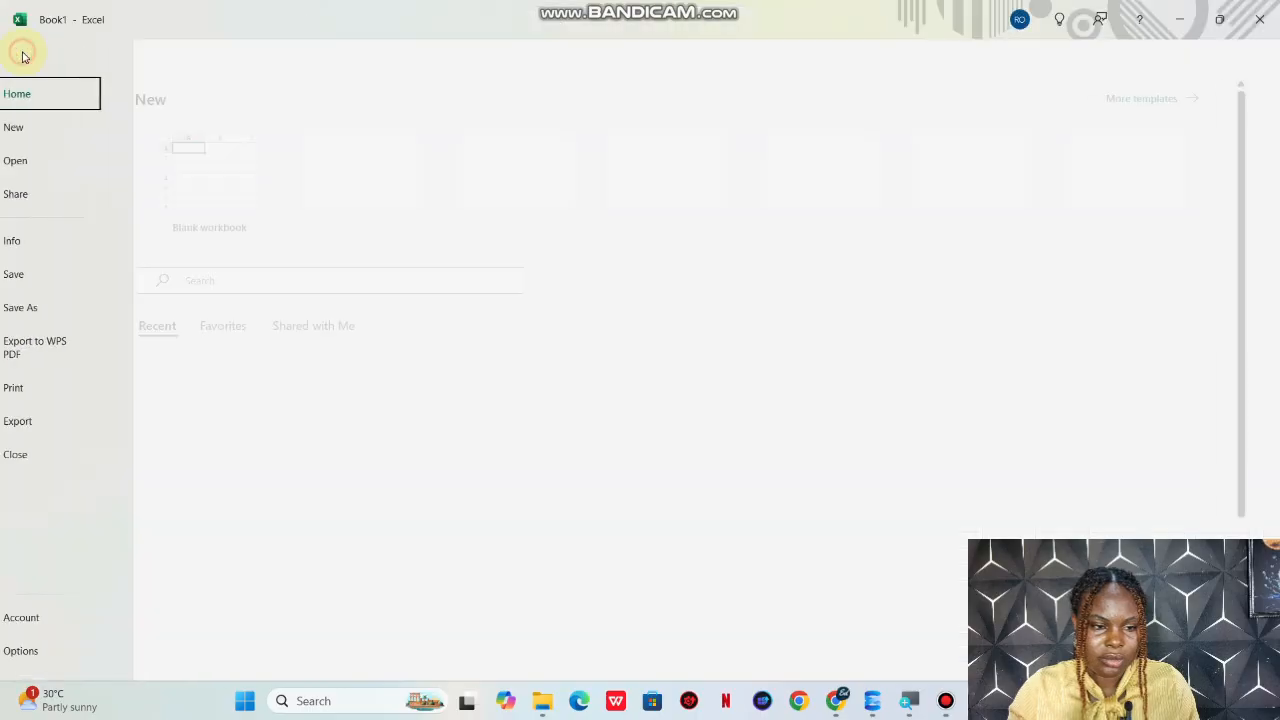
click(50, 168)
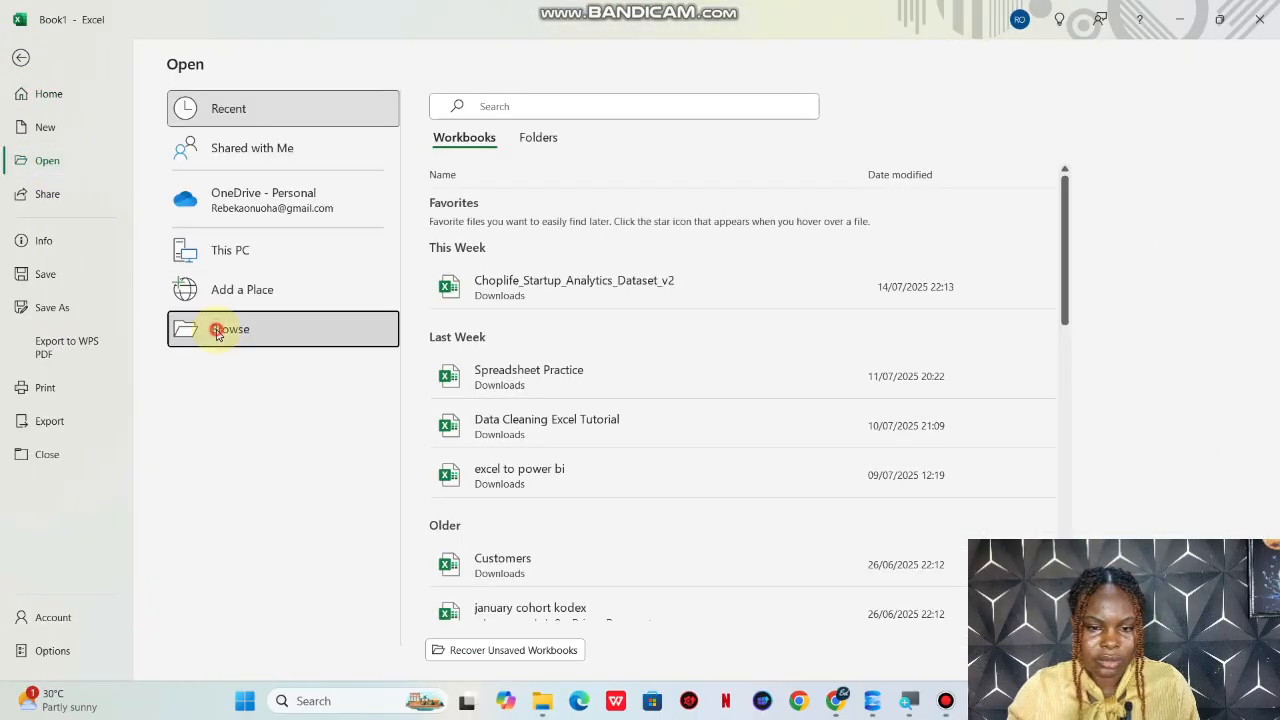
click(220, 330)
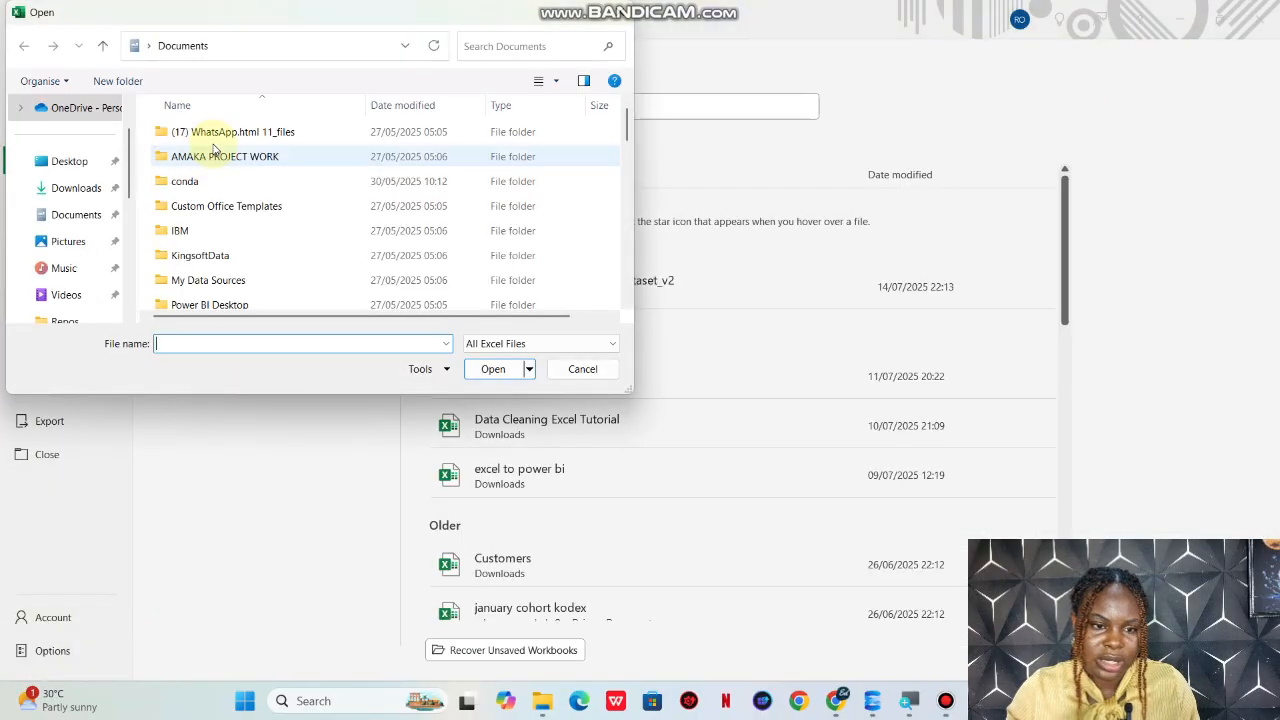
click(76, 195)
click(232, 136)
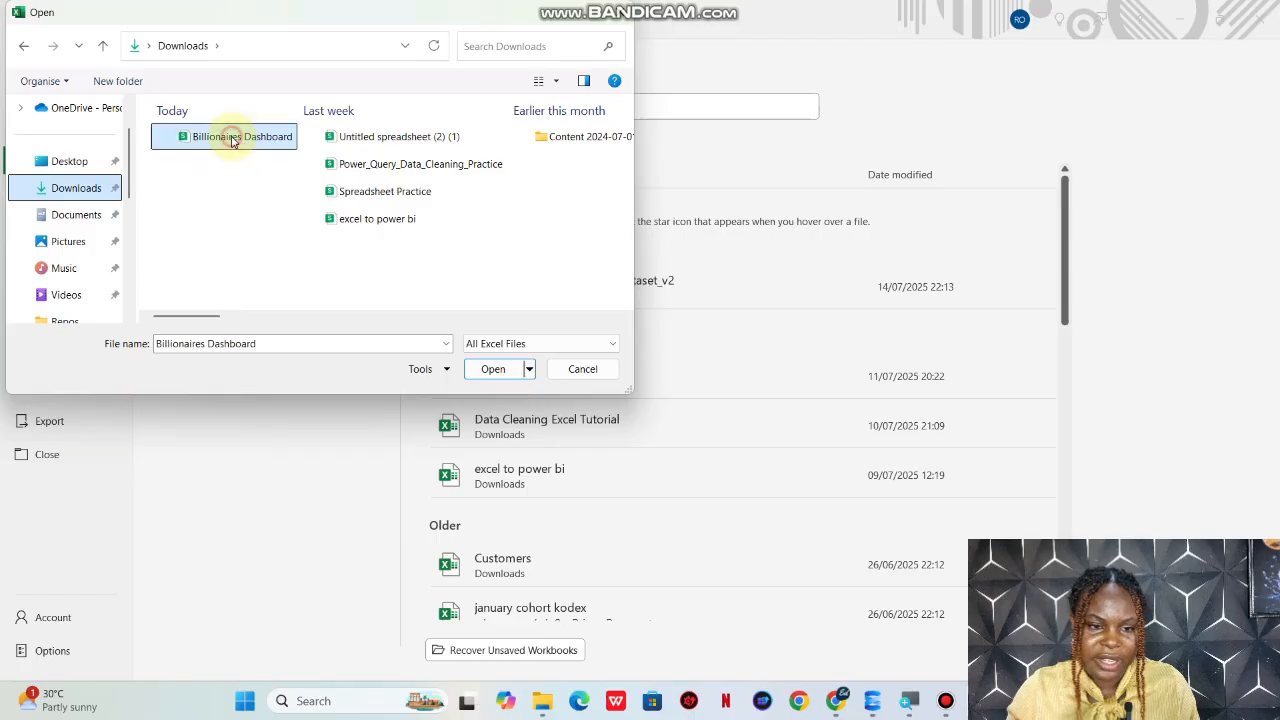
click(497, 369)
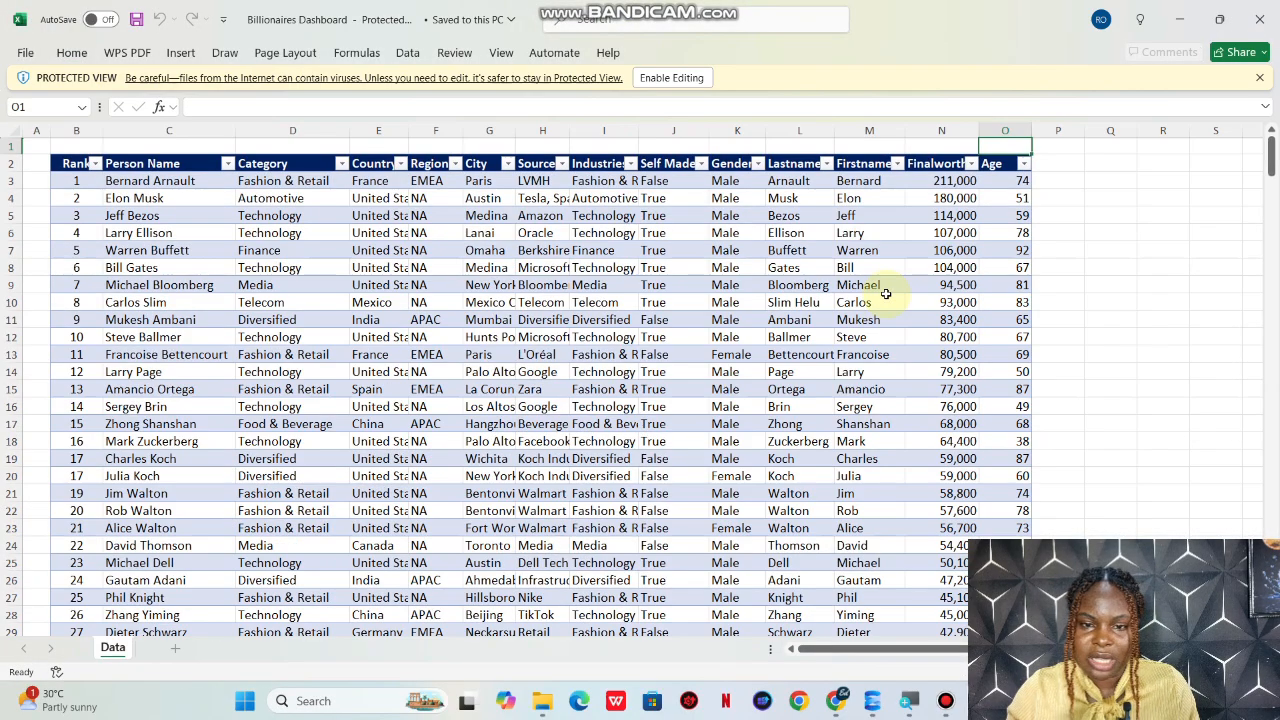
click(686, 80)
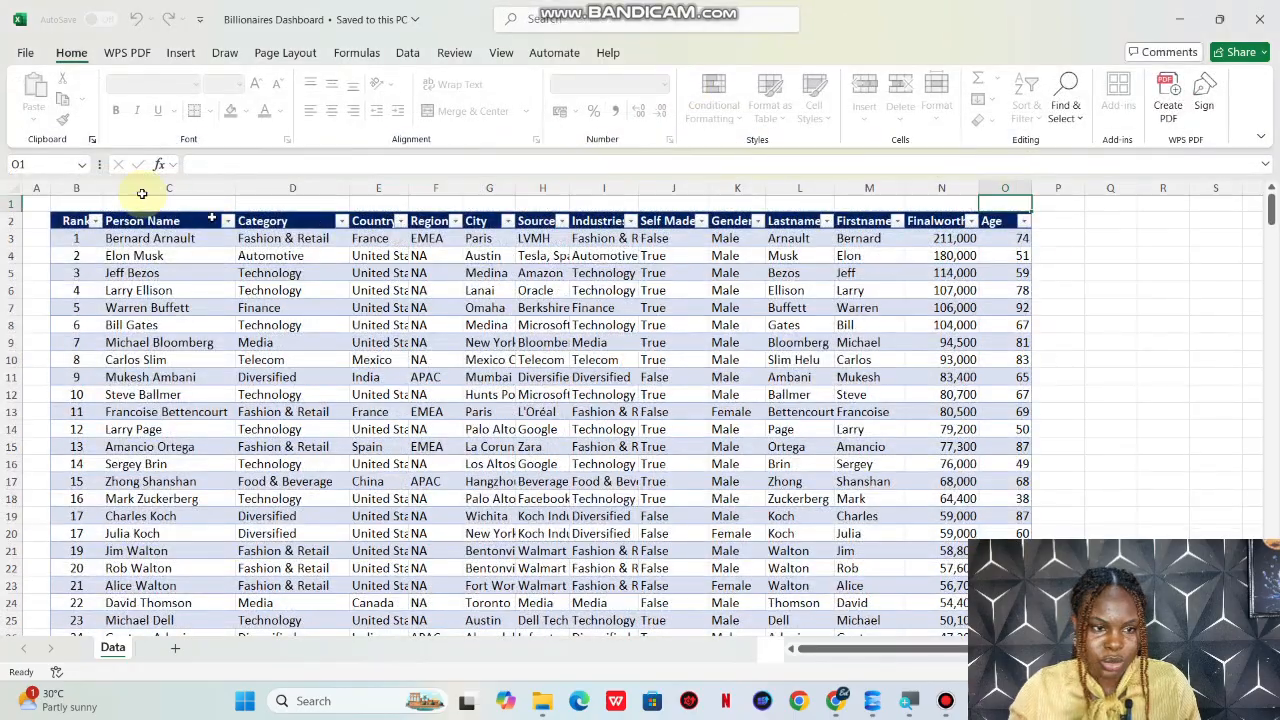
Step: Prepare to save a copy of the workbook, choosing CSV (Comma delimited) as the file type
click(27, 53)
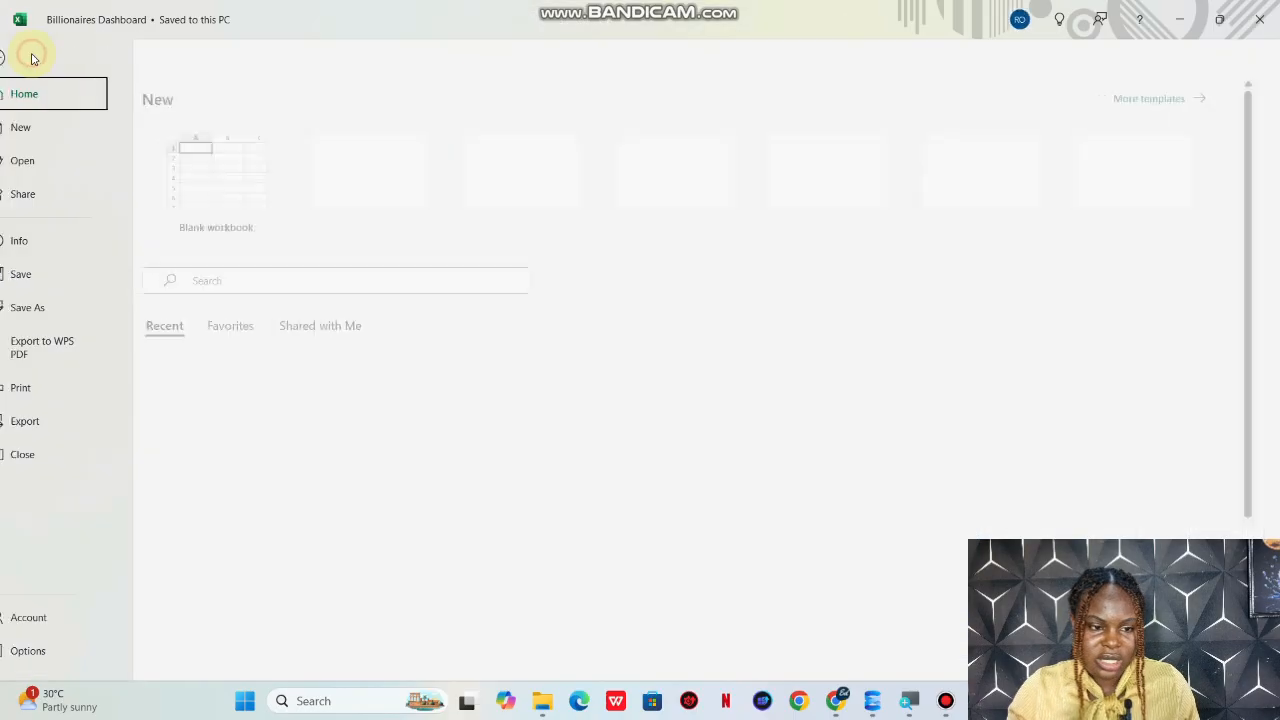
click(60, 310)
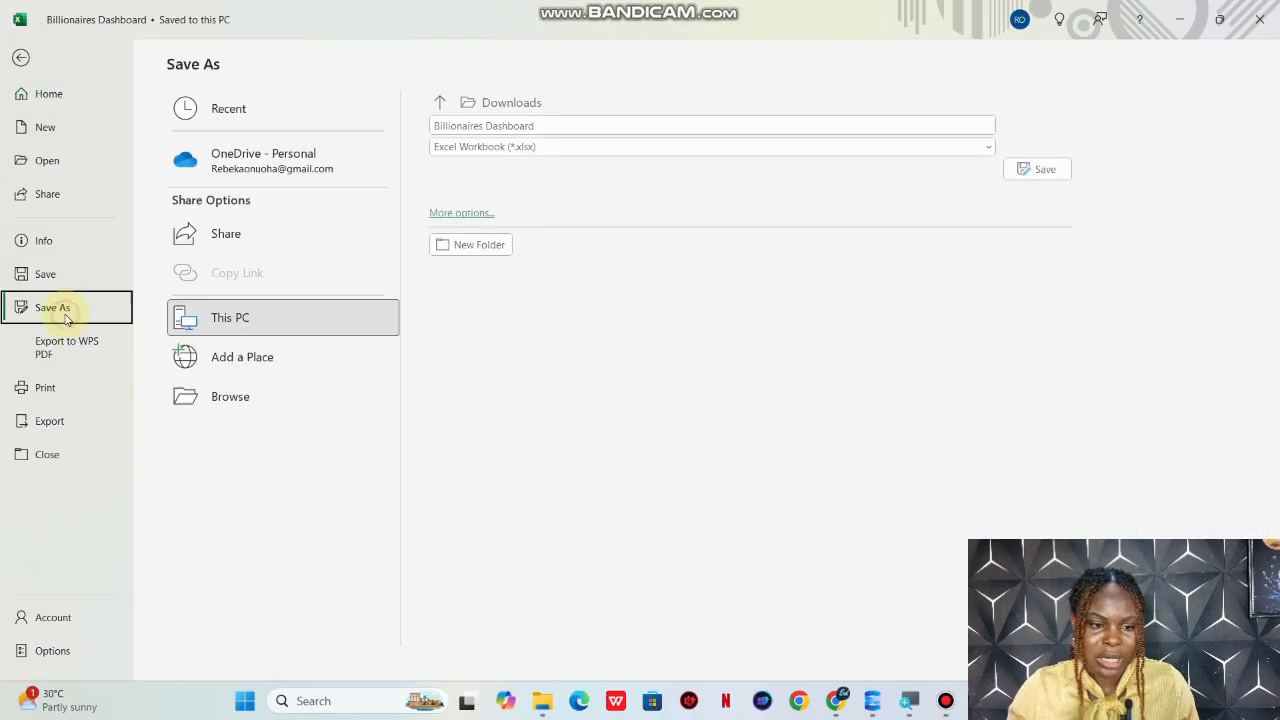
click(234, 398)
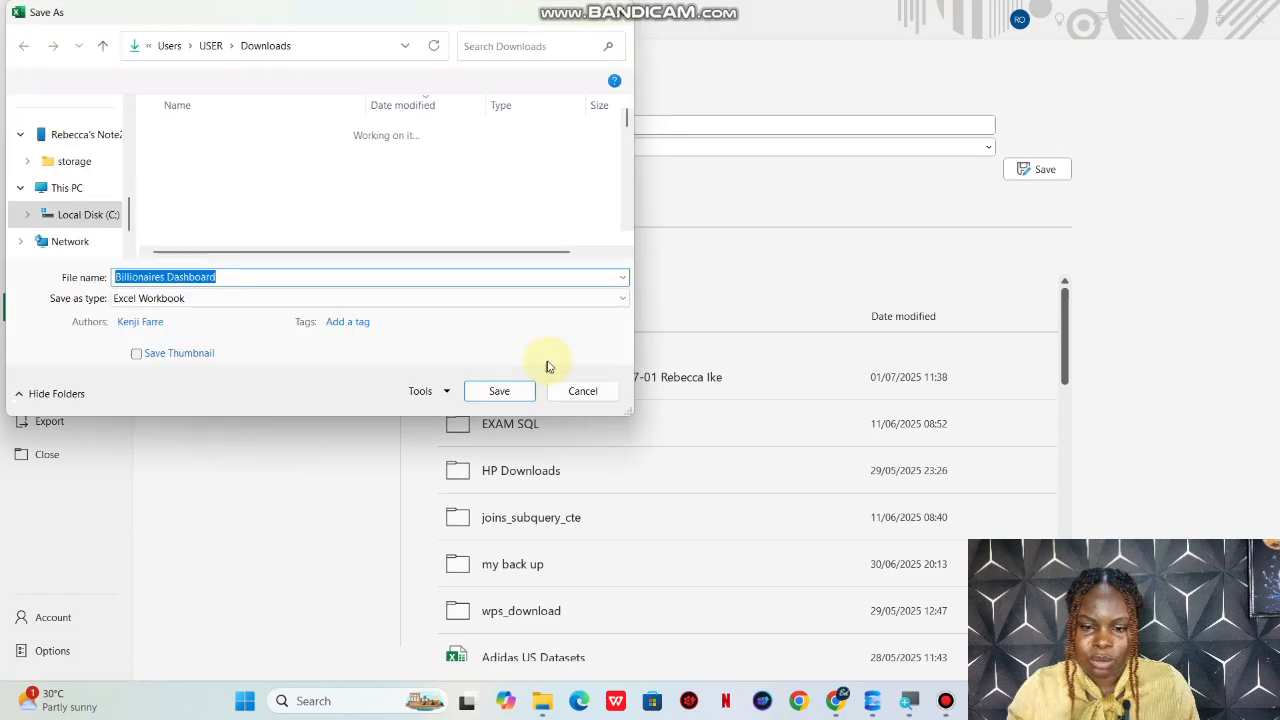
click(563, 391)
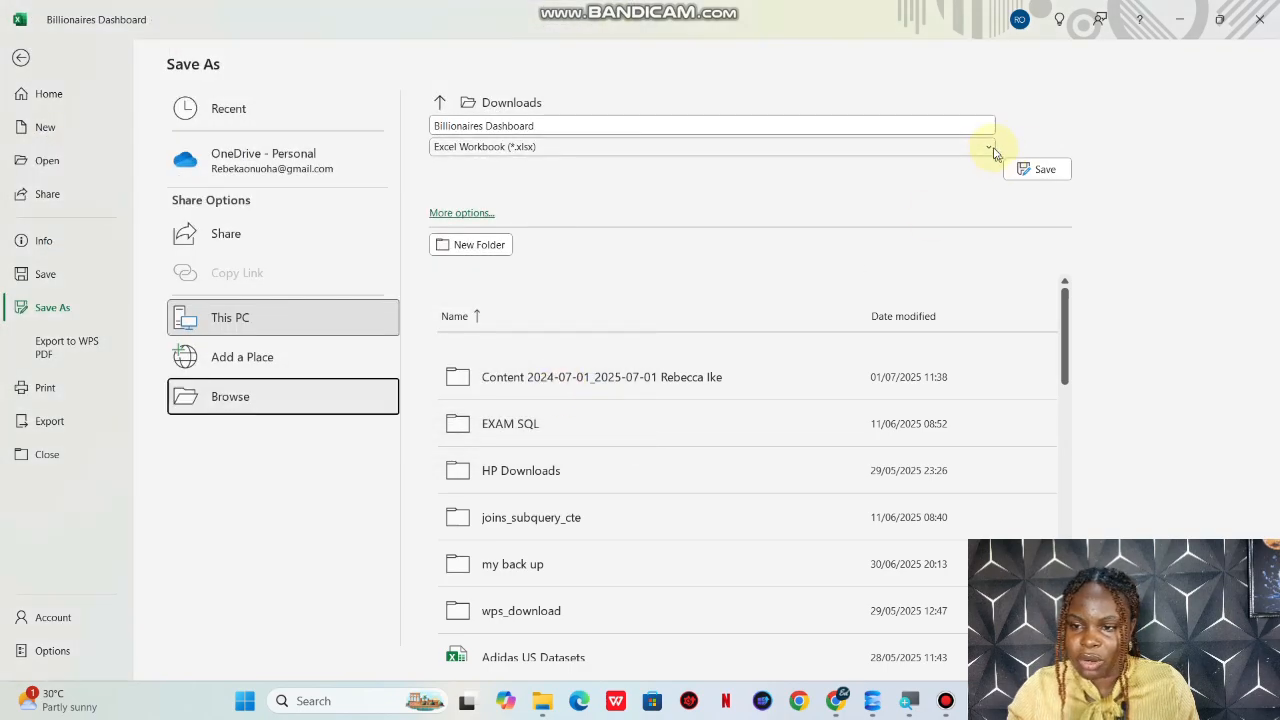
click(990, 147)
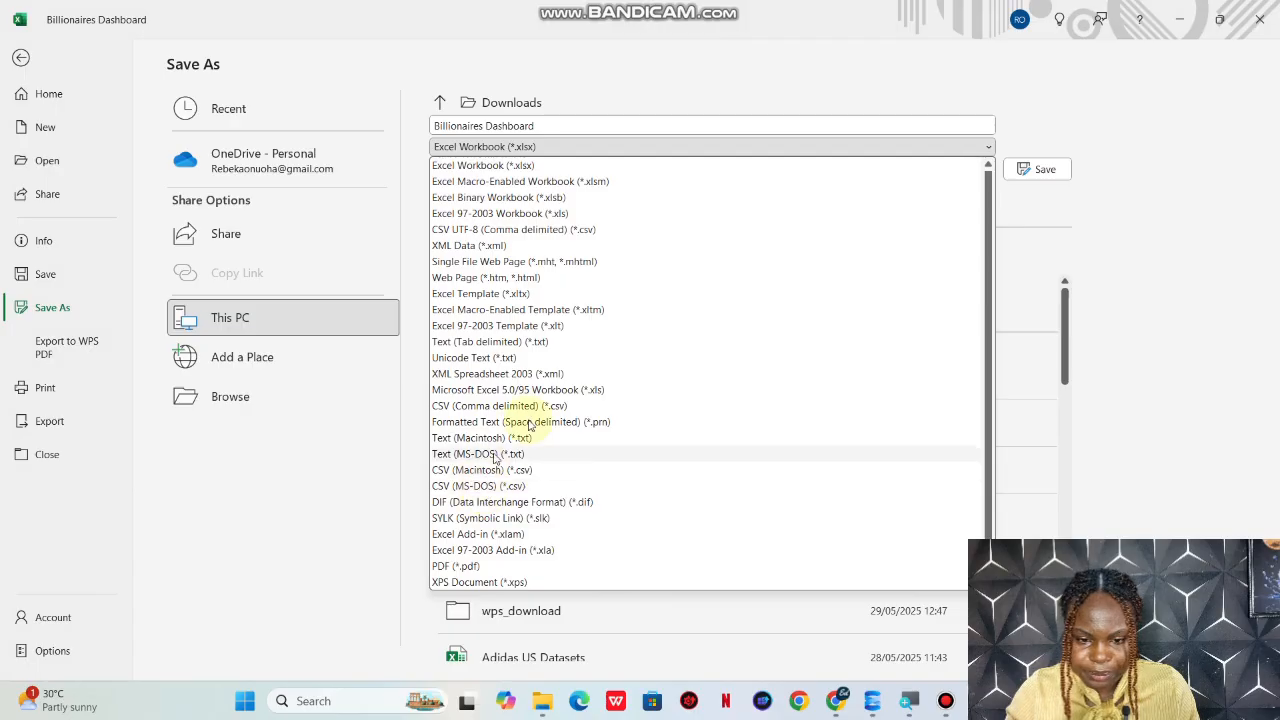
click(547, 408)
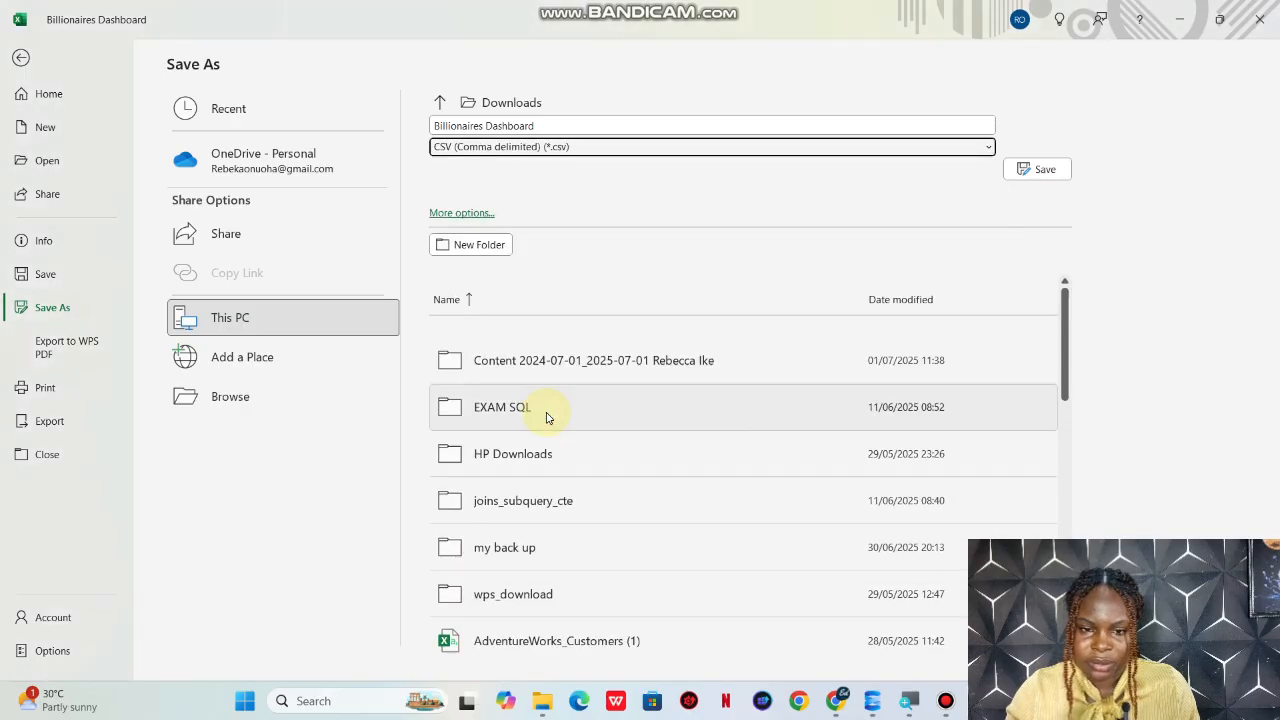
Step: Save the CSV copy as Billionaires Dashboard in the Downloads folder and close the workbook
click(234, 405)
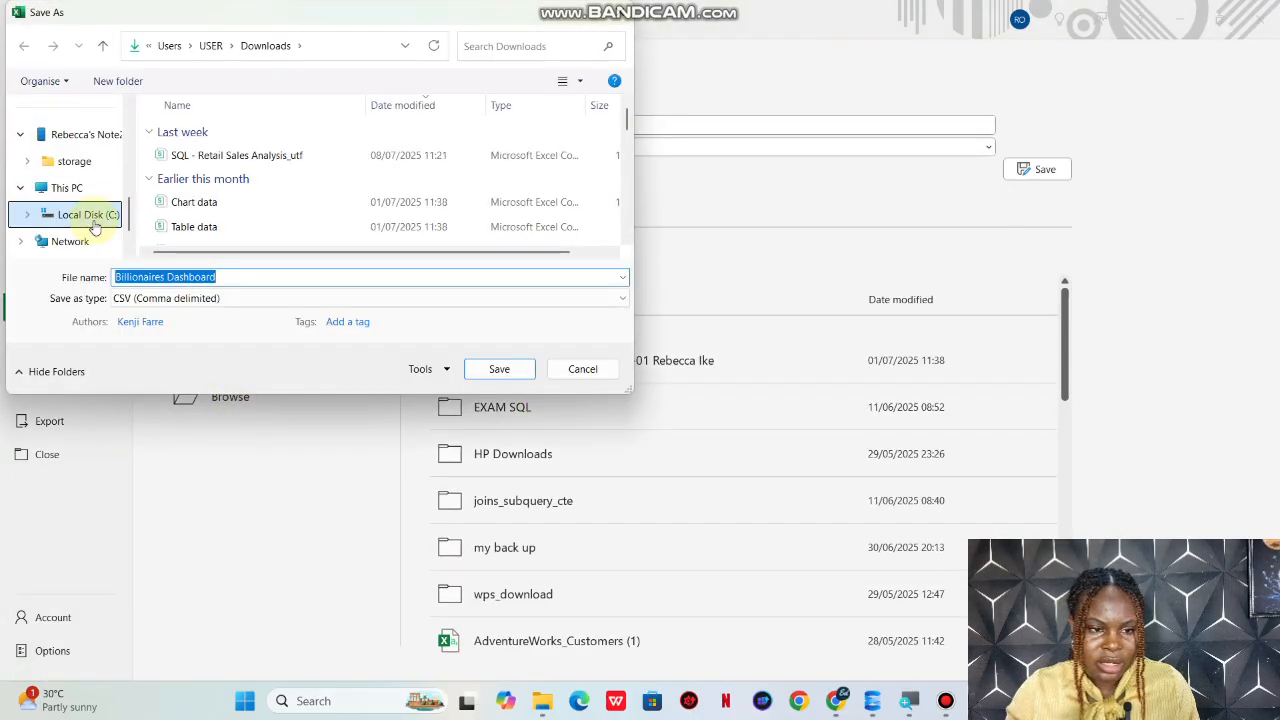
scroll(94, 227, up, 5)
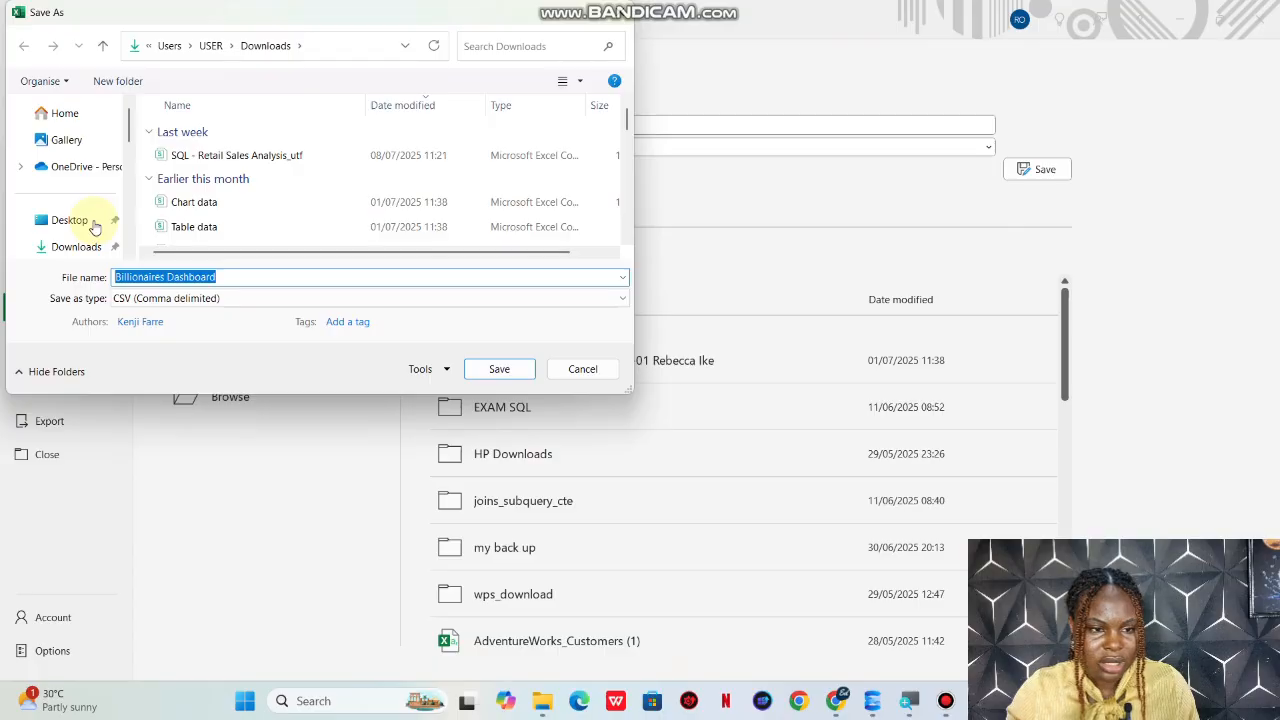
scroll(88, 150, down, 5)
scroll(91, 161, up, 5)
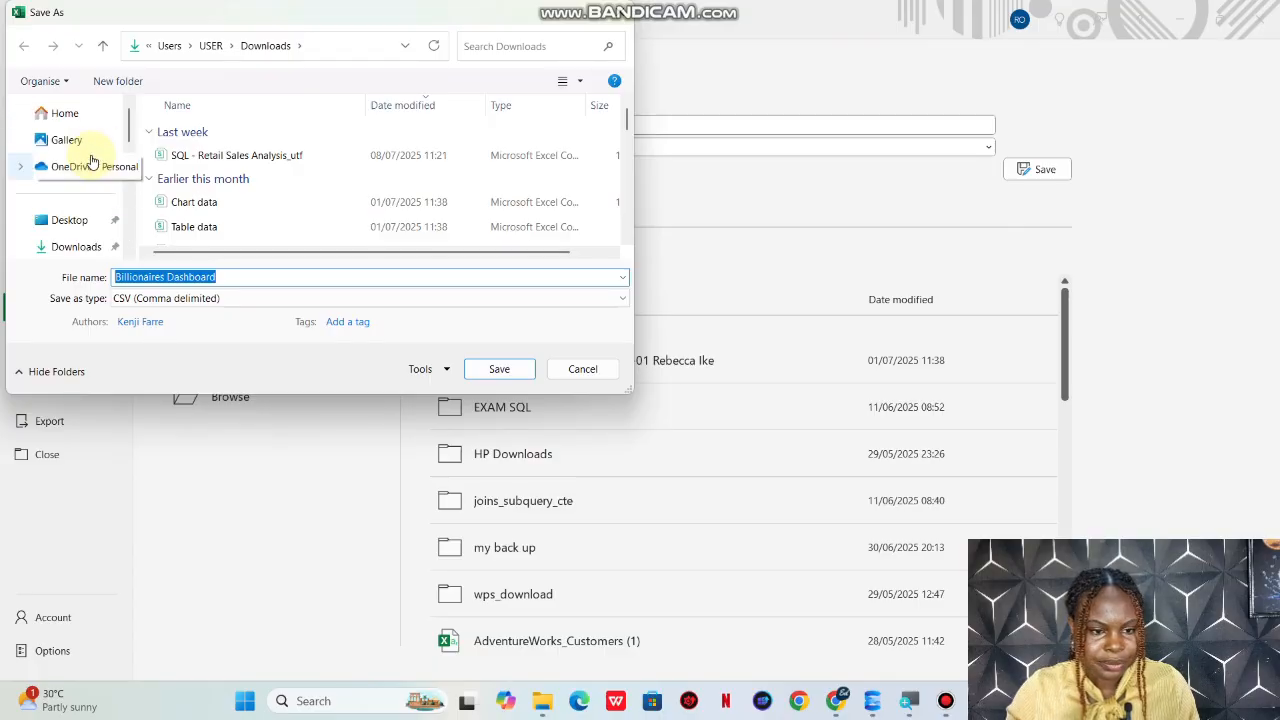
click(86, 246)
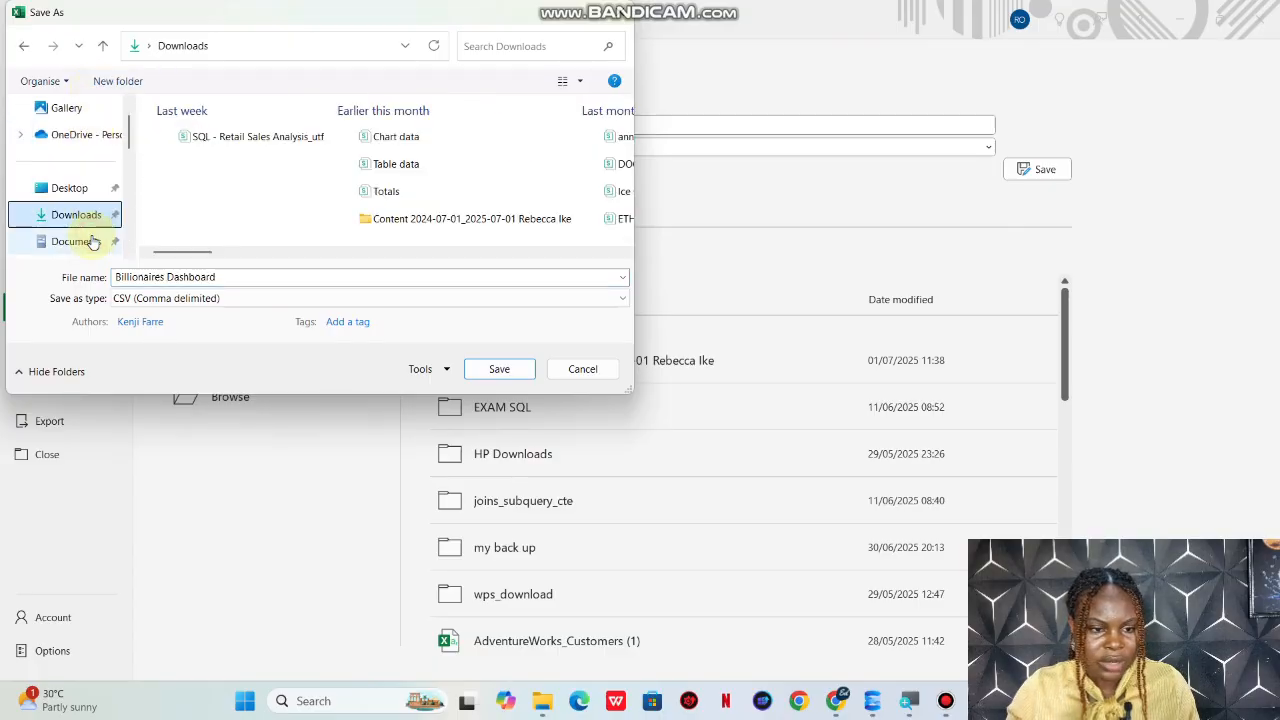
click(497, 369)
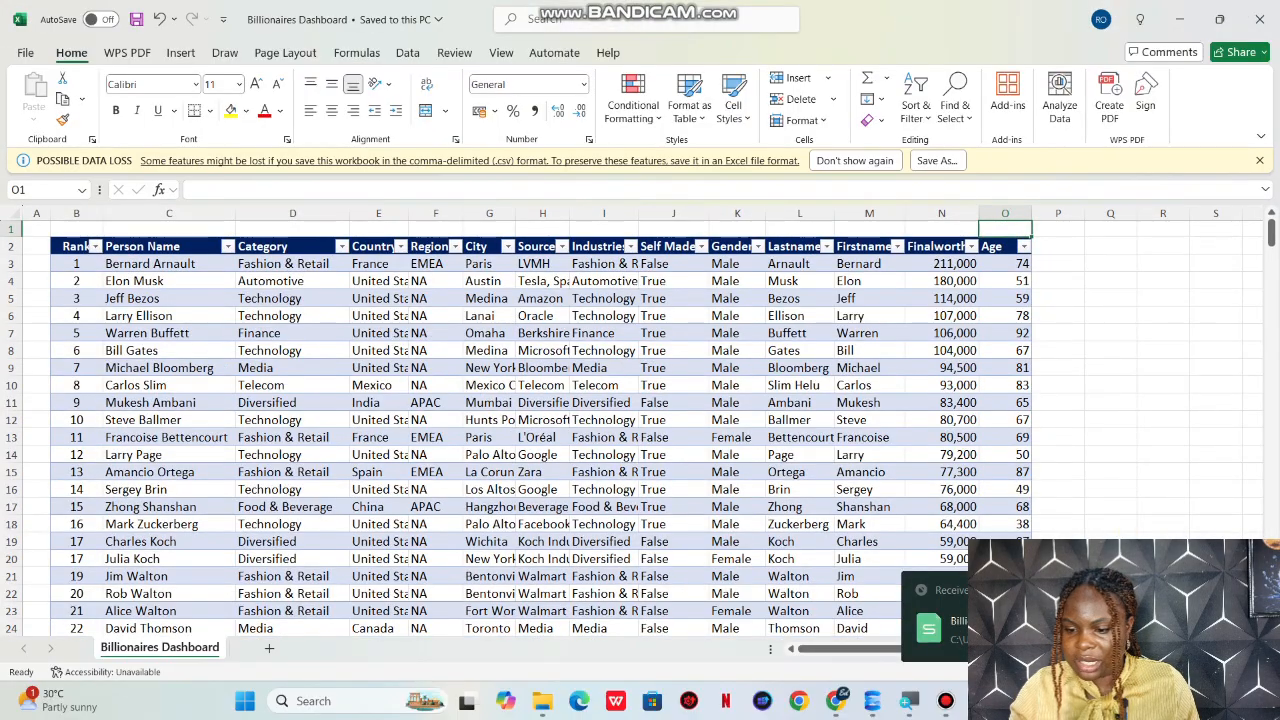
click(1262, 18)
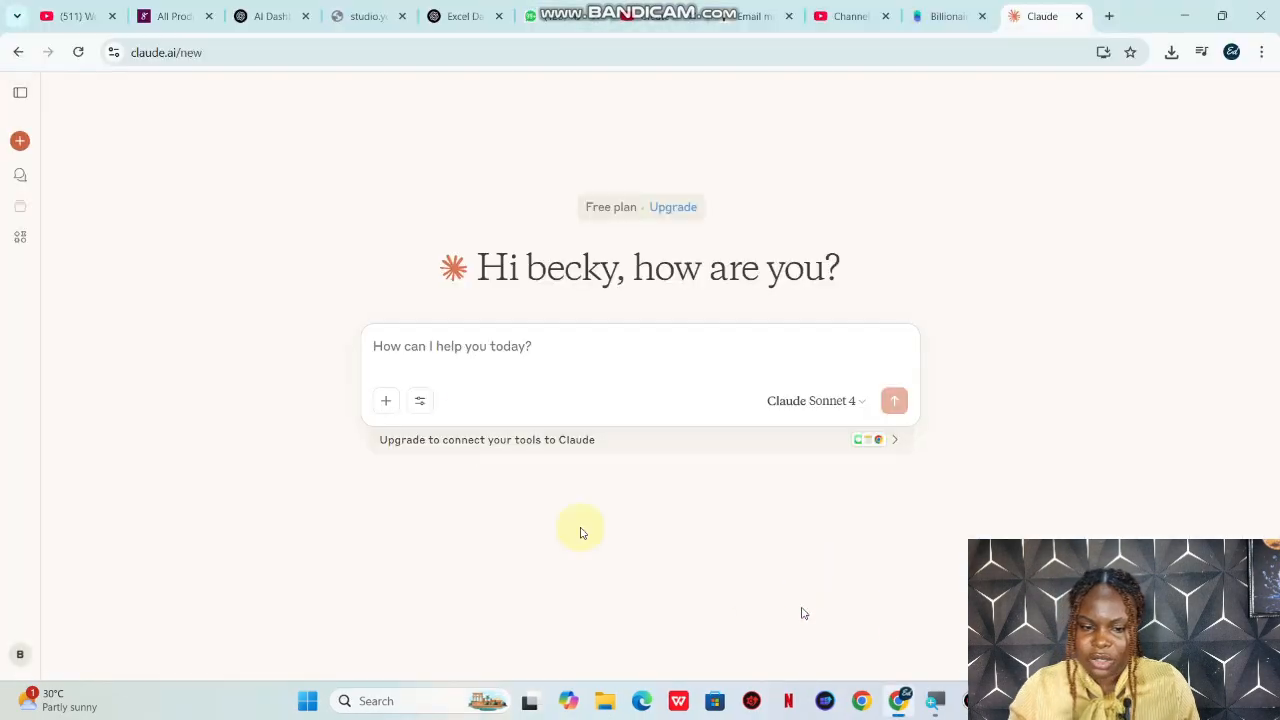
Step: Attach the Billionaires Dashboard CSV file from Downloads to the new Claude chat
click(388, 401)
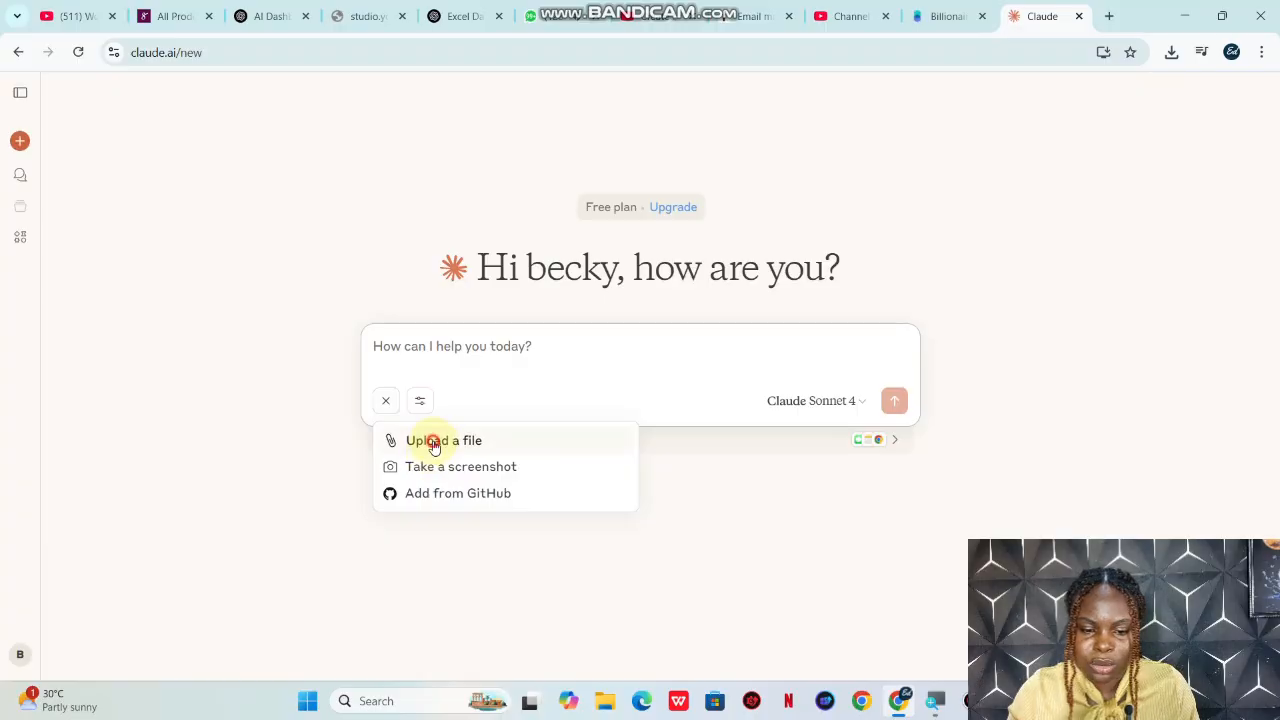
click(434, 446)
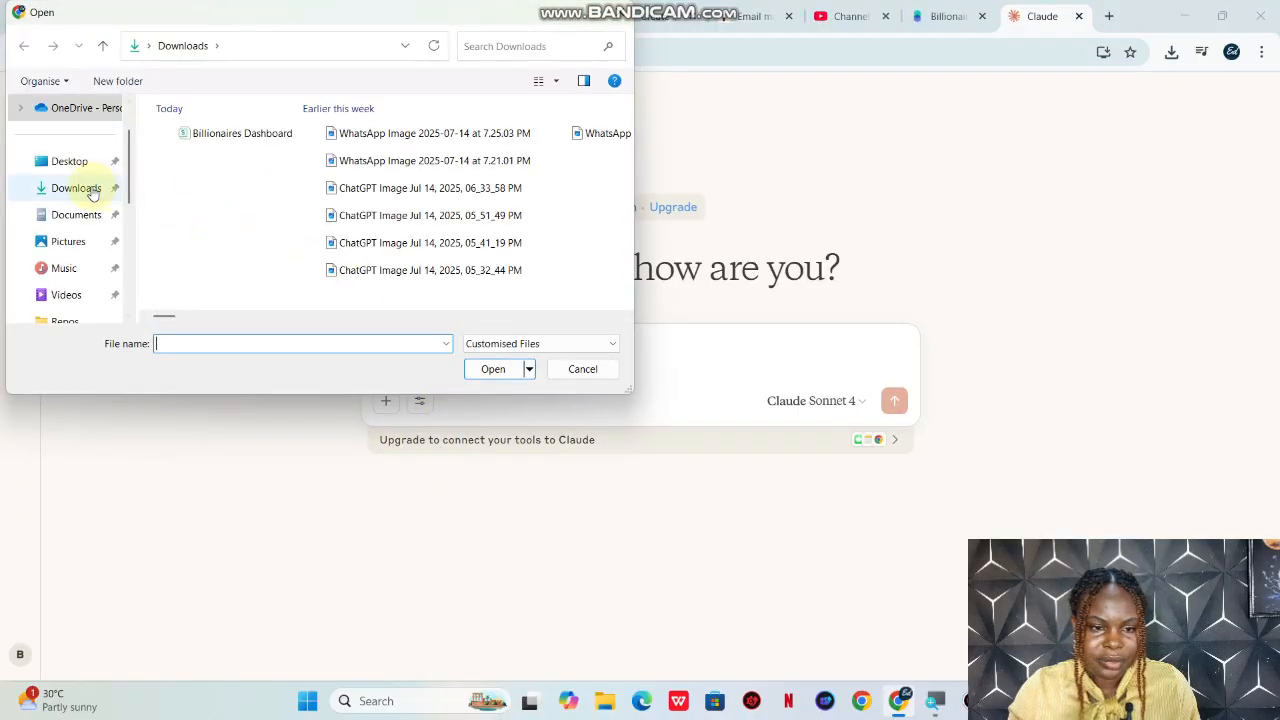
click(93, 192)
click(220, 148)
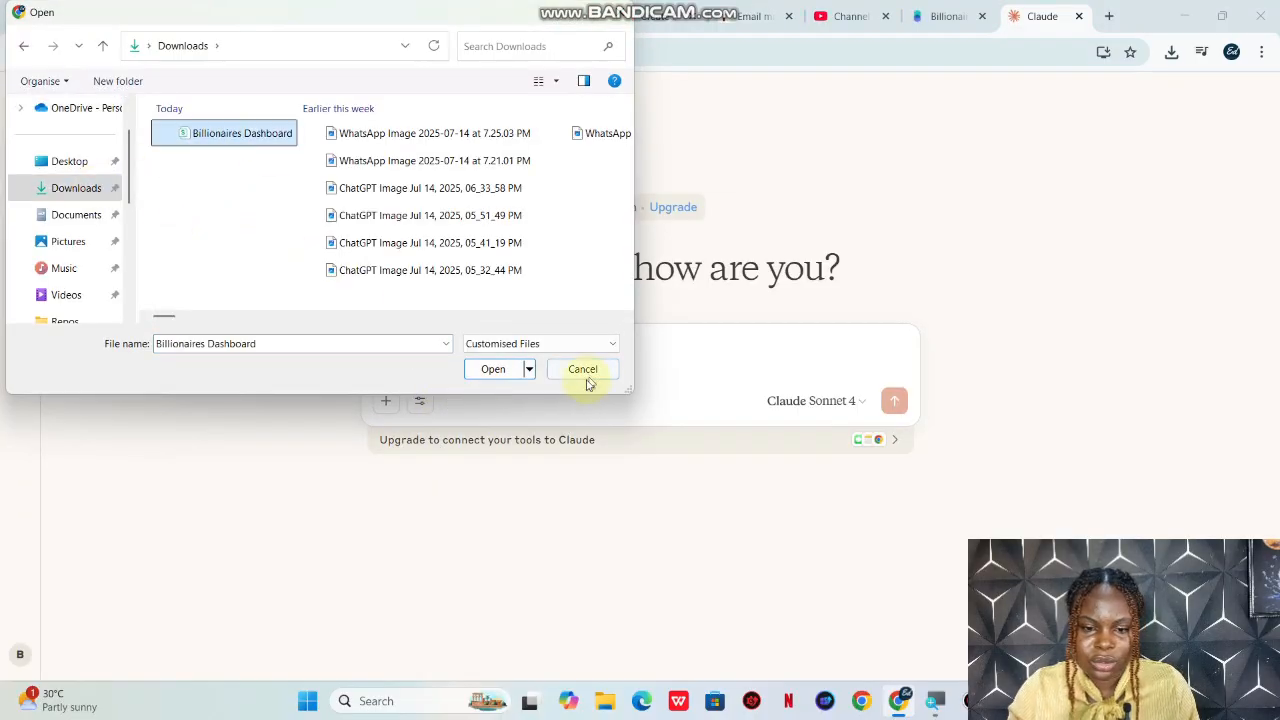
click(491, 369)
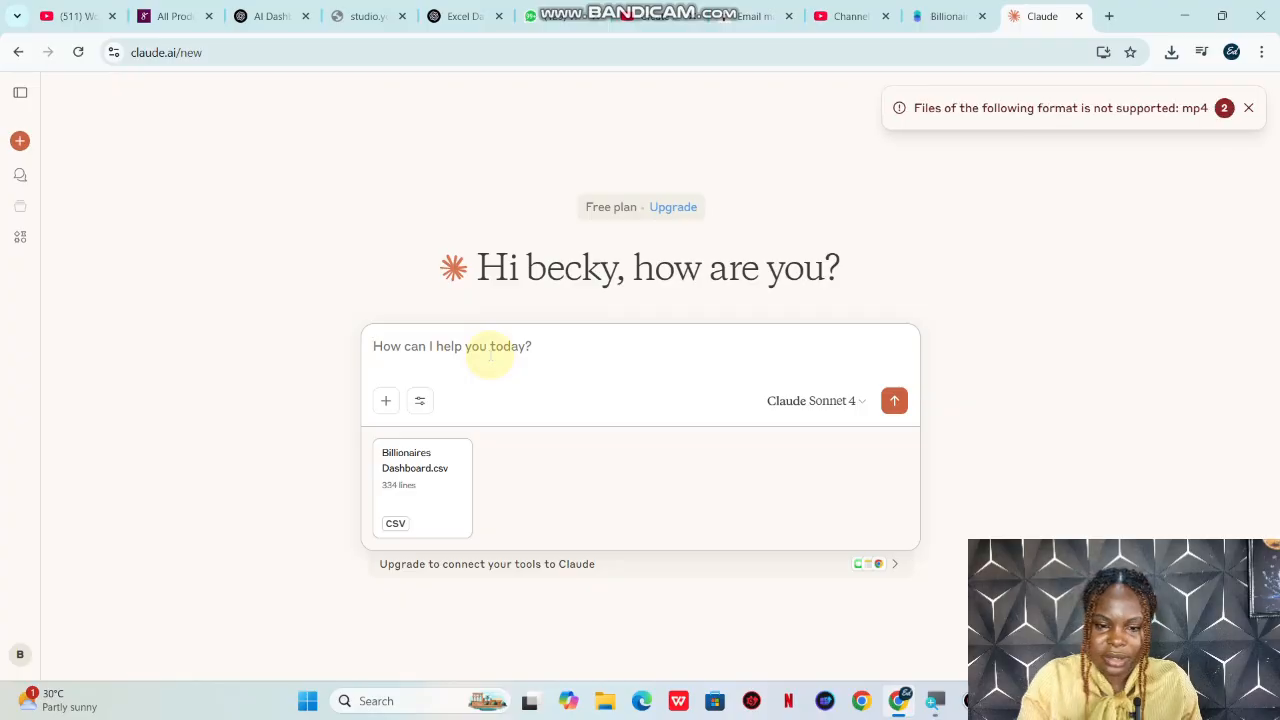
Step: Ask Claude to analyze the billionaires CSV data, suggest 2 KPIs and 4 visuals for a world billionaires dashboard, and explain why it chose each metric
key(ctrl+l)
text(Here's some data on billionaires in CSV format. Can you analyze it and suggest 2 KPIs and 4 visuals to create a world billionaires dashboard? Also explain why you chose each metric.)
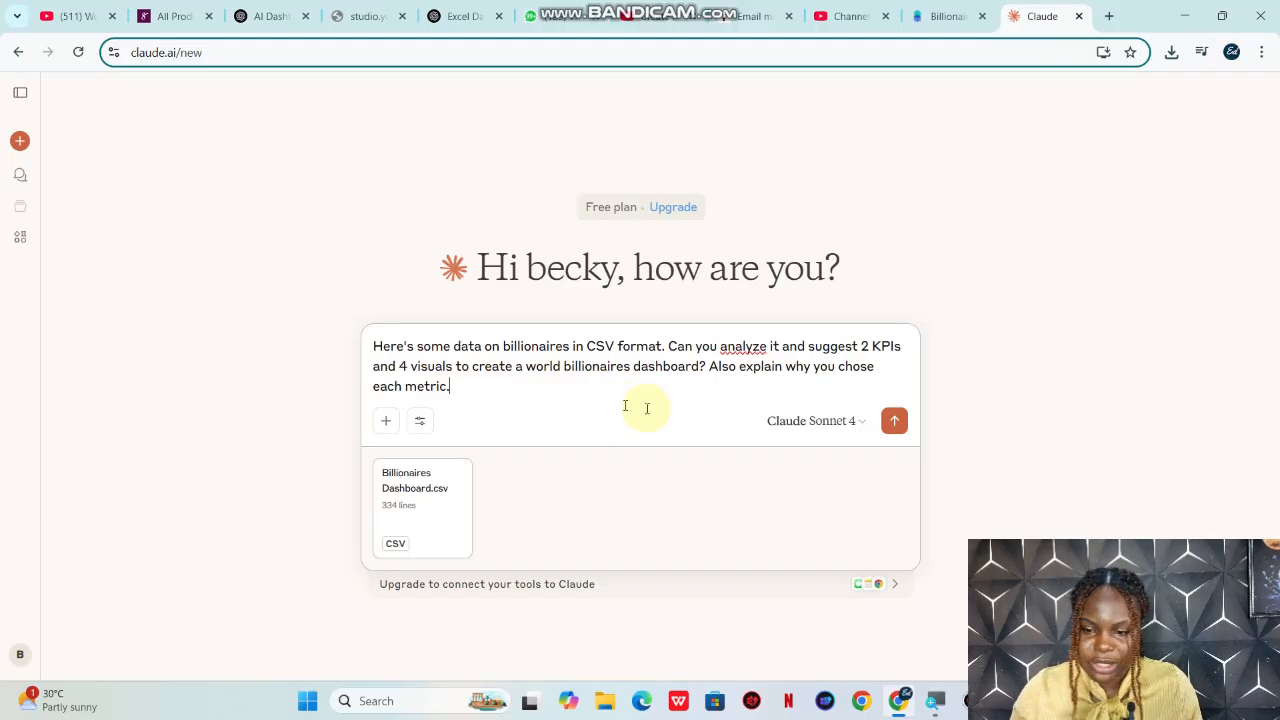
click(895, 426)
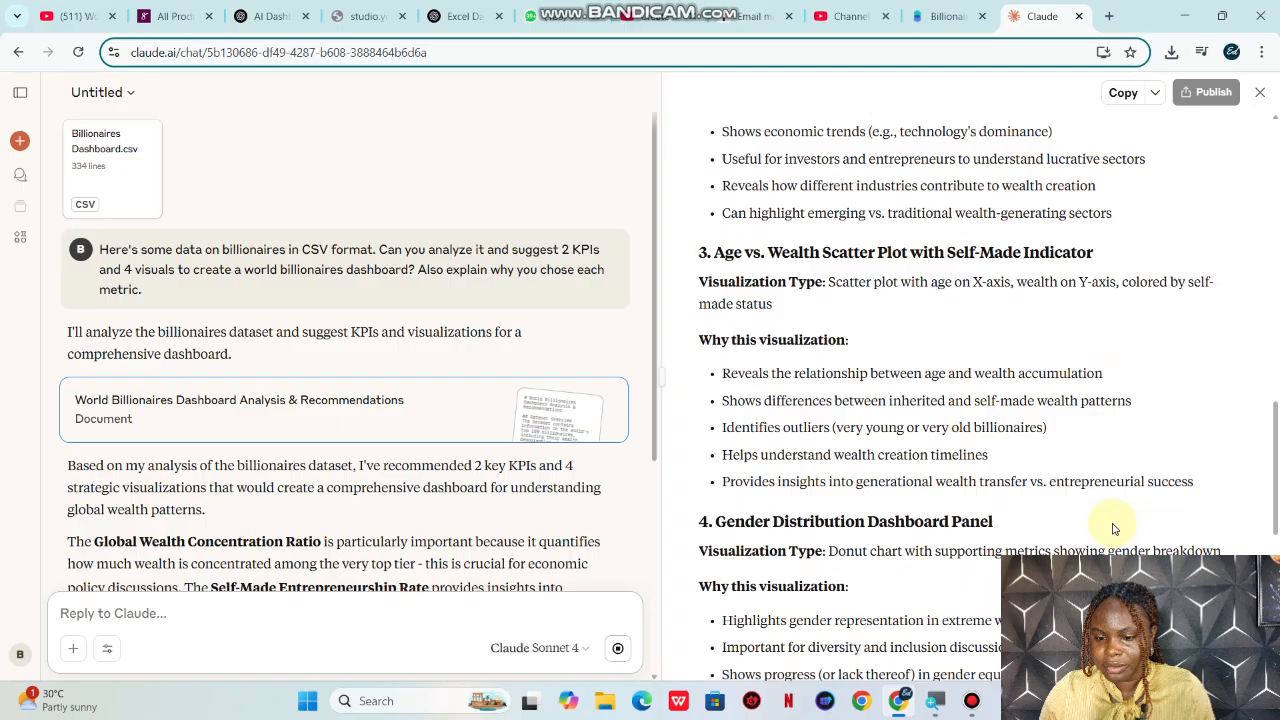
scroll(1115, 529, down, 6)
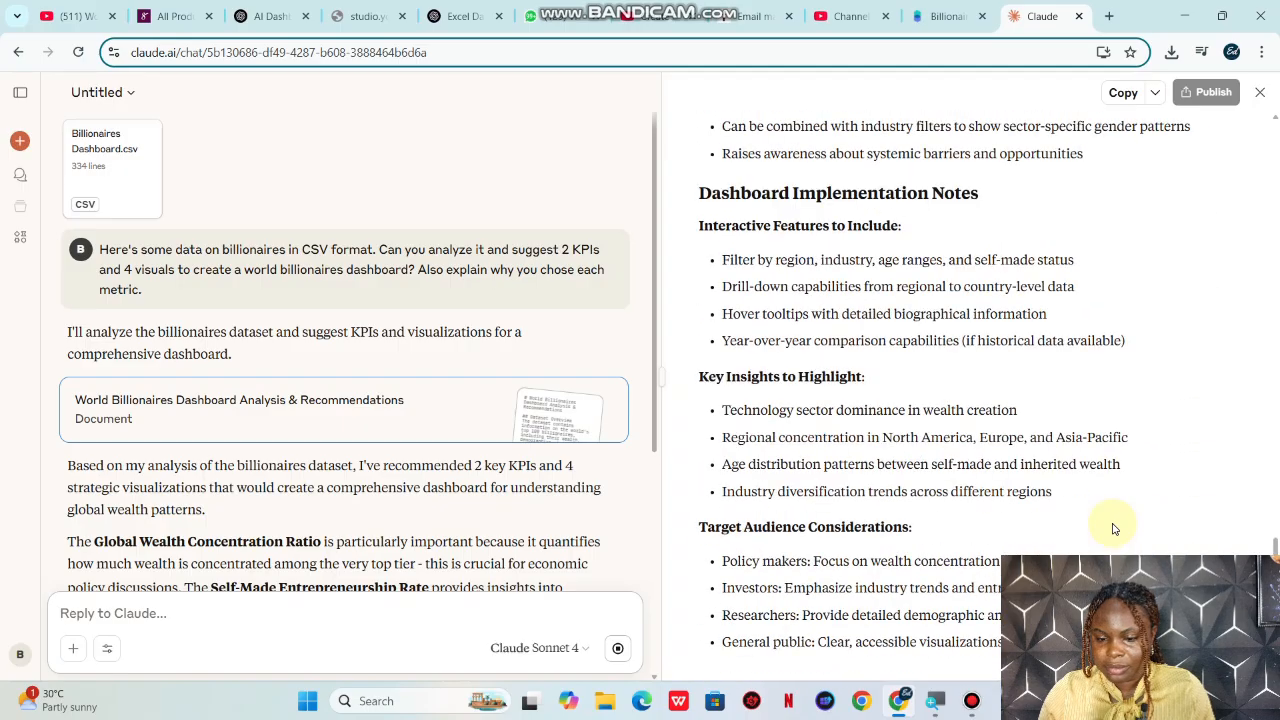
Step: Review Claude's suggested KPIs and visualizations in both the chat reply and the recommendations document
scroll(560, 495, down, 5)
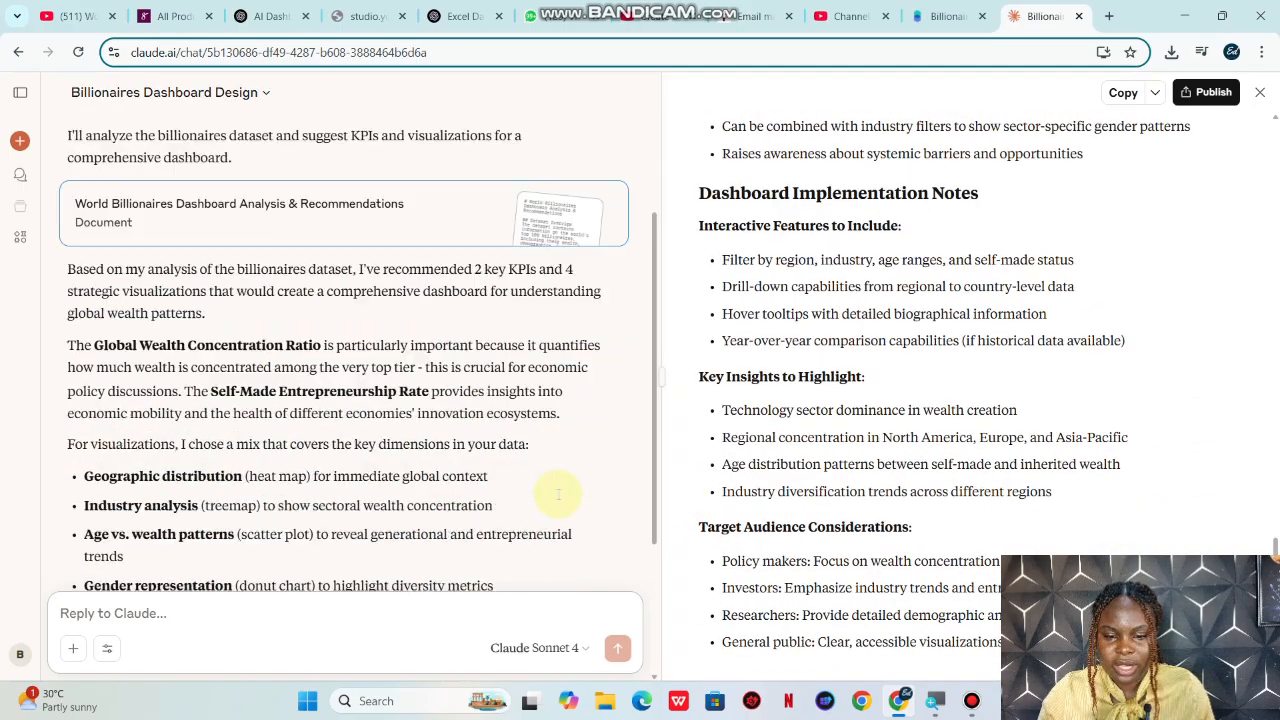
scroll(938, 282, up, 5)
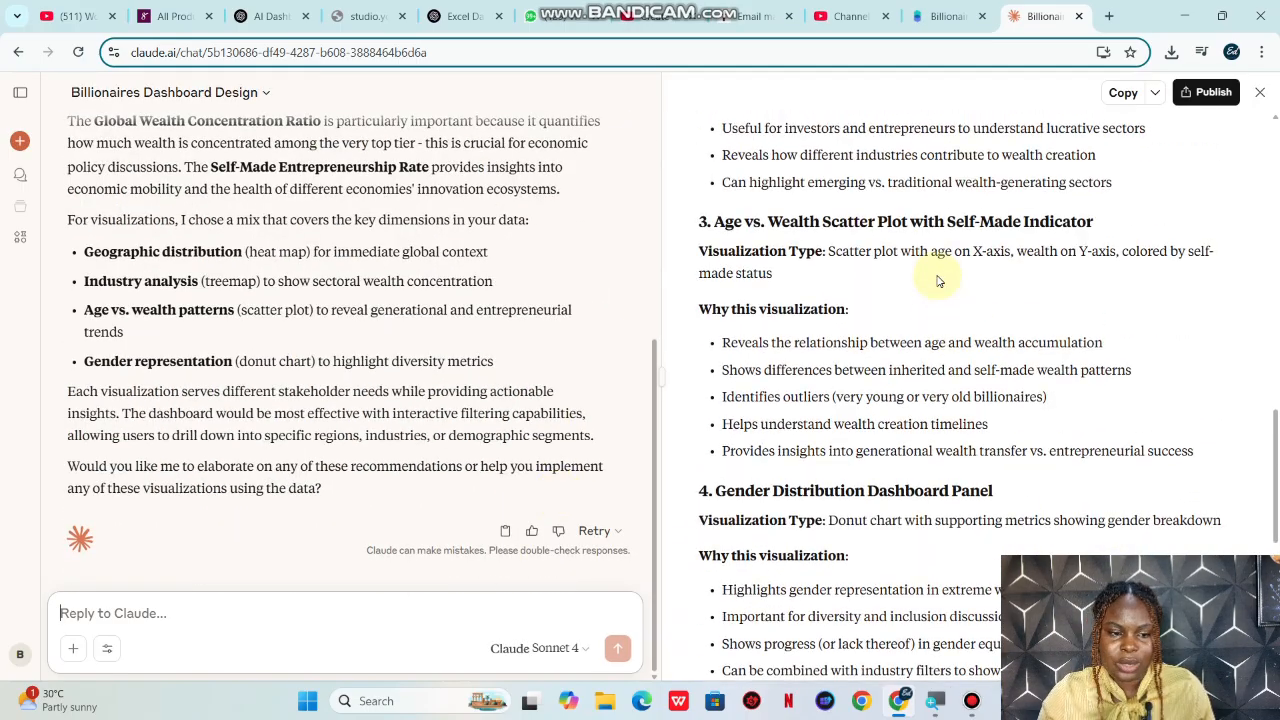
scroll(938, 282, down, 5)
scroll(938, 282, up, 7)
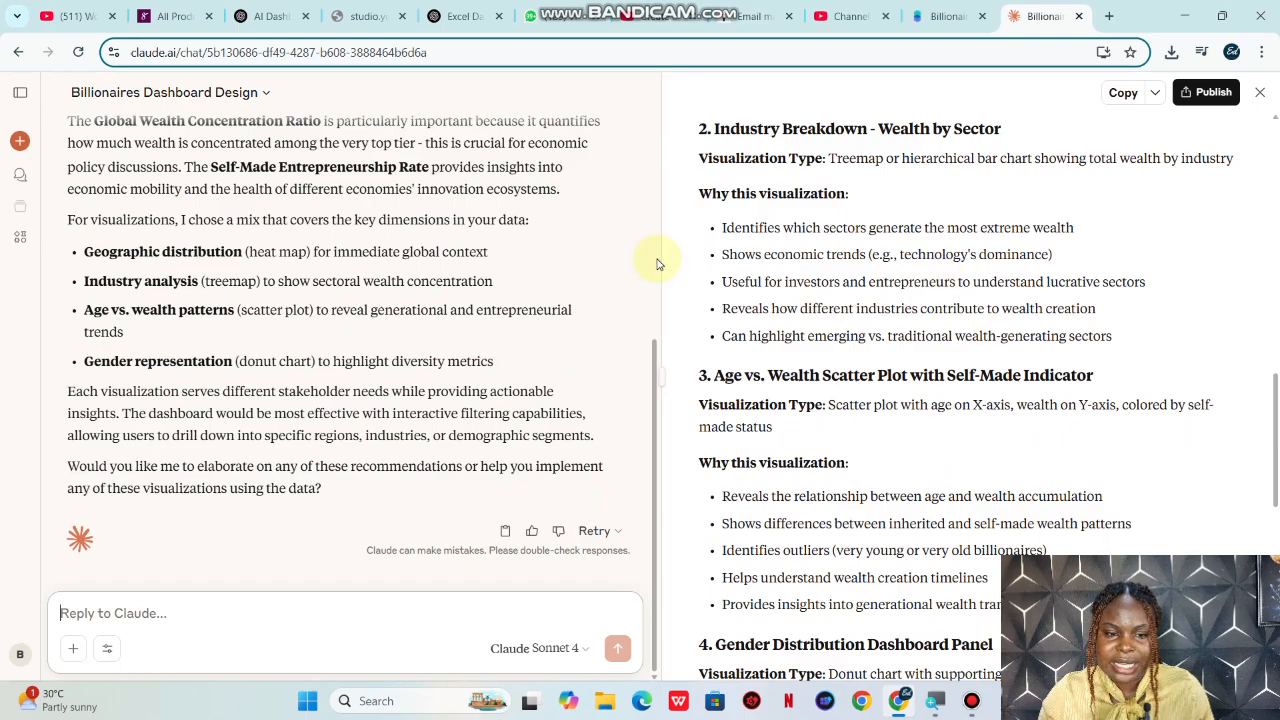
scroll(657, 263, up, 5)
scroll(657, 263, down, 5)
scroll(654, 257, up, 5)
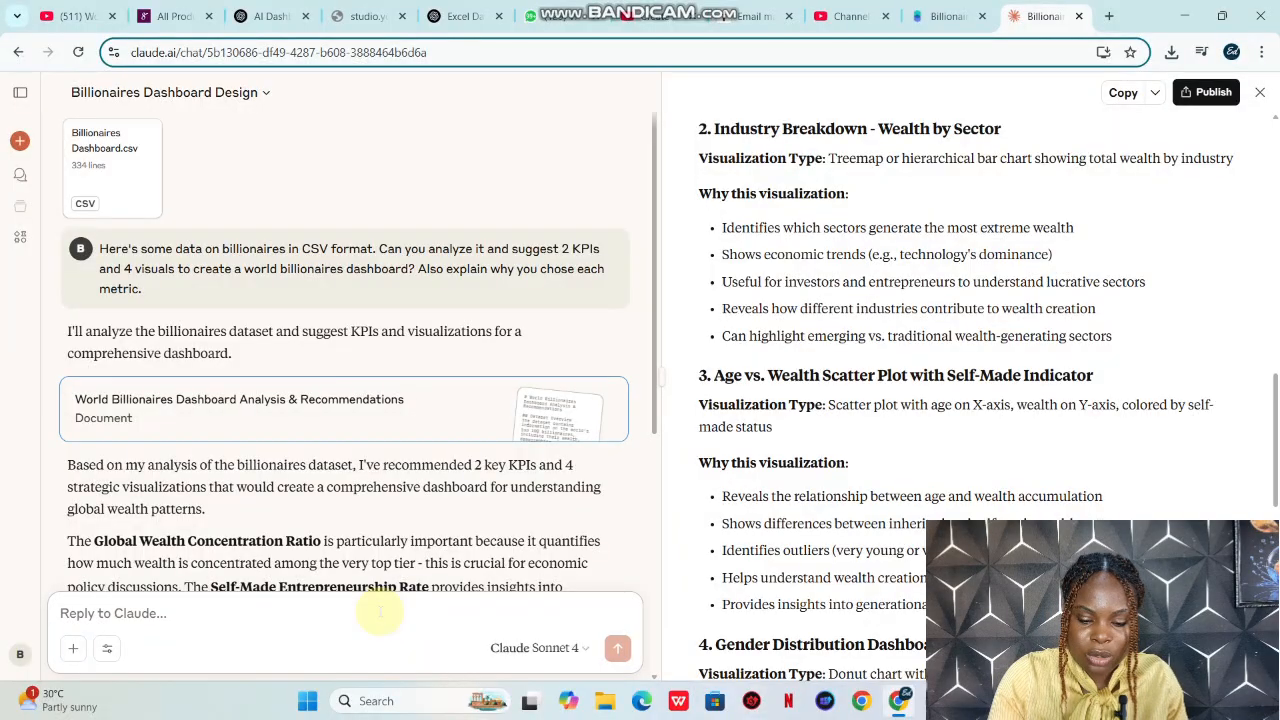
Step: Ask Claude to create a responsive, modern dashboard with these KPIs and visualizations using HTML, JavaScript and Chart.js, with hover effects and tooltips
text(Next, I want you to create a dashboard with these KPIs and visualizations using HTML. The dashboard should use HTML, JavaScript with Chart.js for visualizations. The layout should be responsive and features a modern design with hover effects and tooltips for exploring the data in detail.)
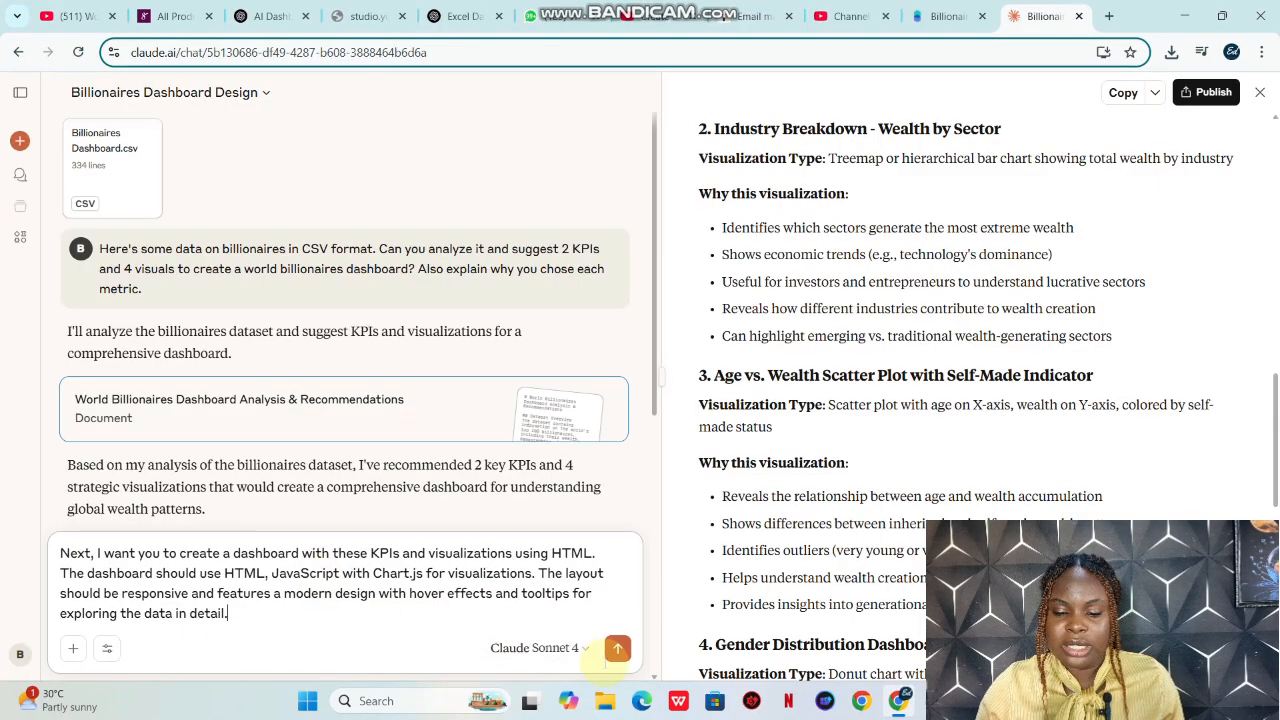
click(618, 652)
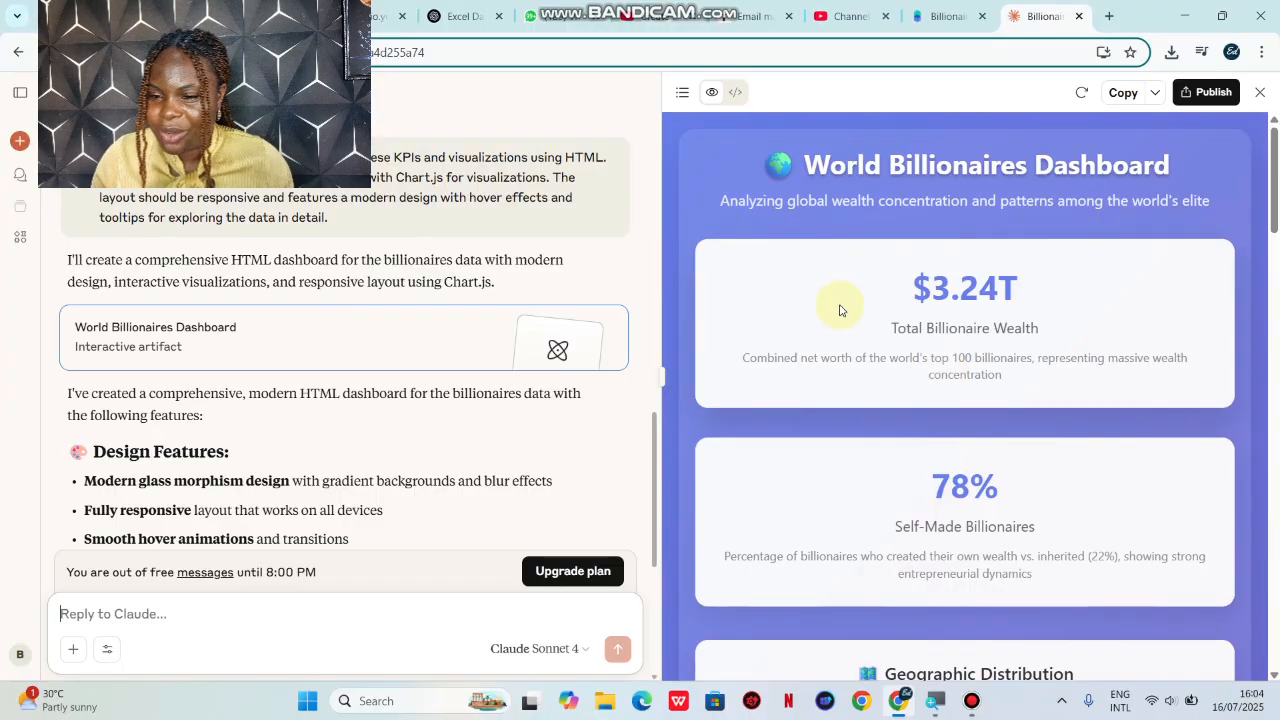
Step: Examine the dashboard's KPI cards and try the North America, Asia-Pacific, Europe/MEA and All Regions filters on the Geographic Distribution chart
scroll(839, 310, down, 1)
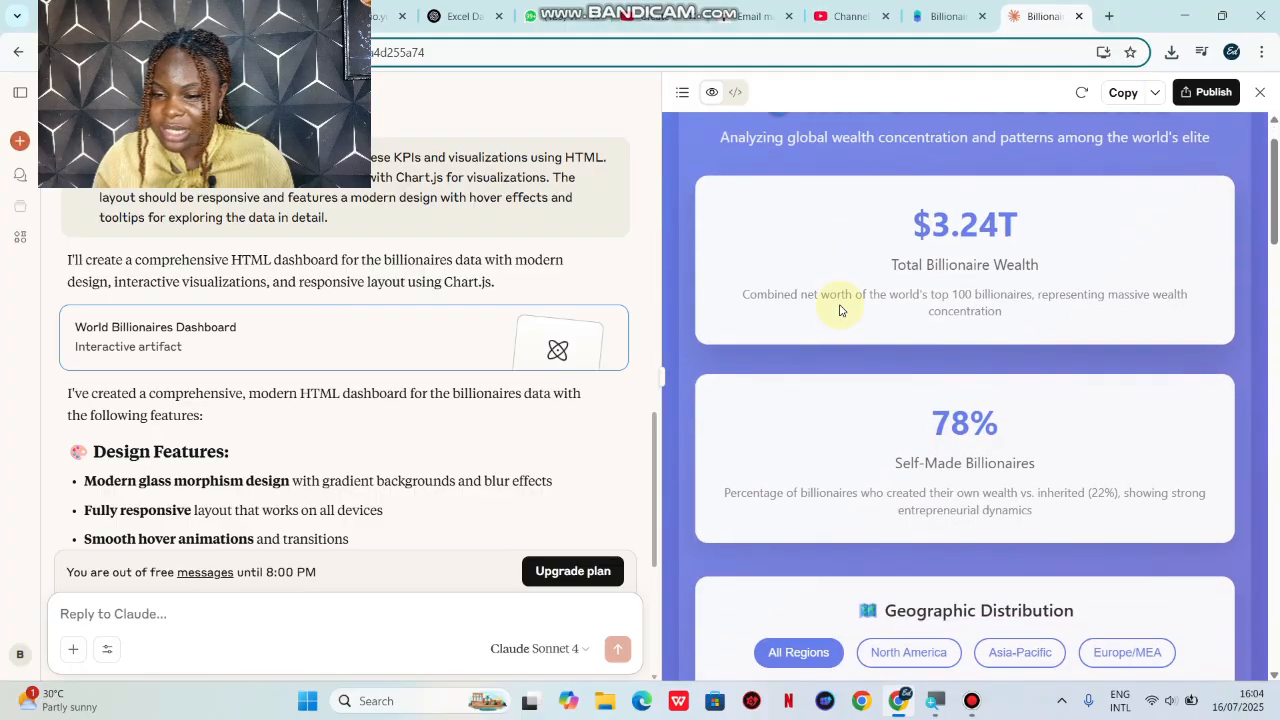
scroll(839, 310, down, 1)
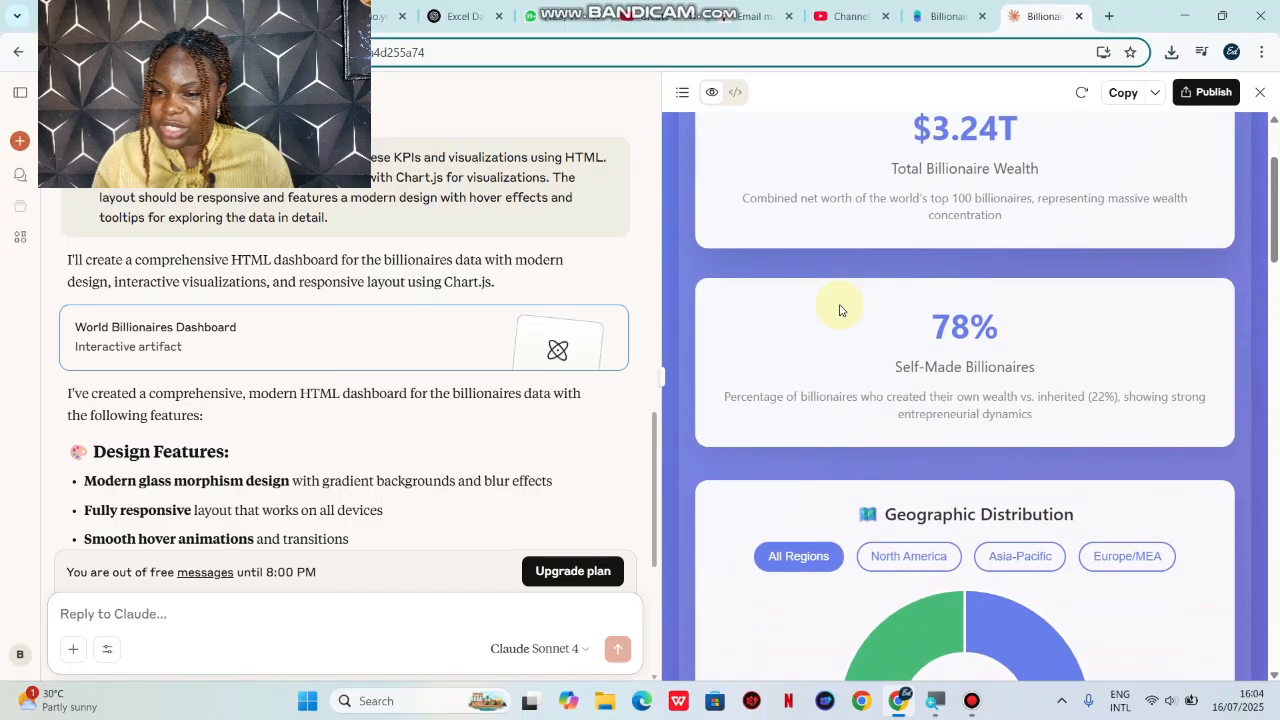
scroll(839, 310, down, 3)
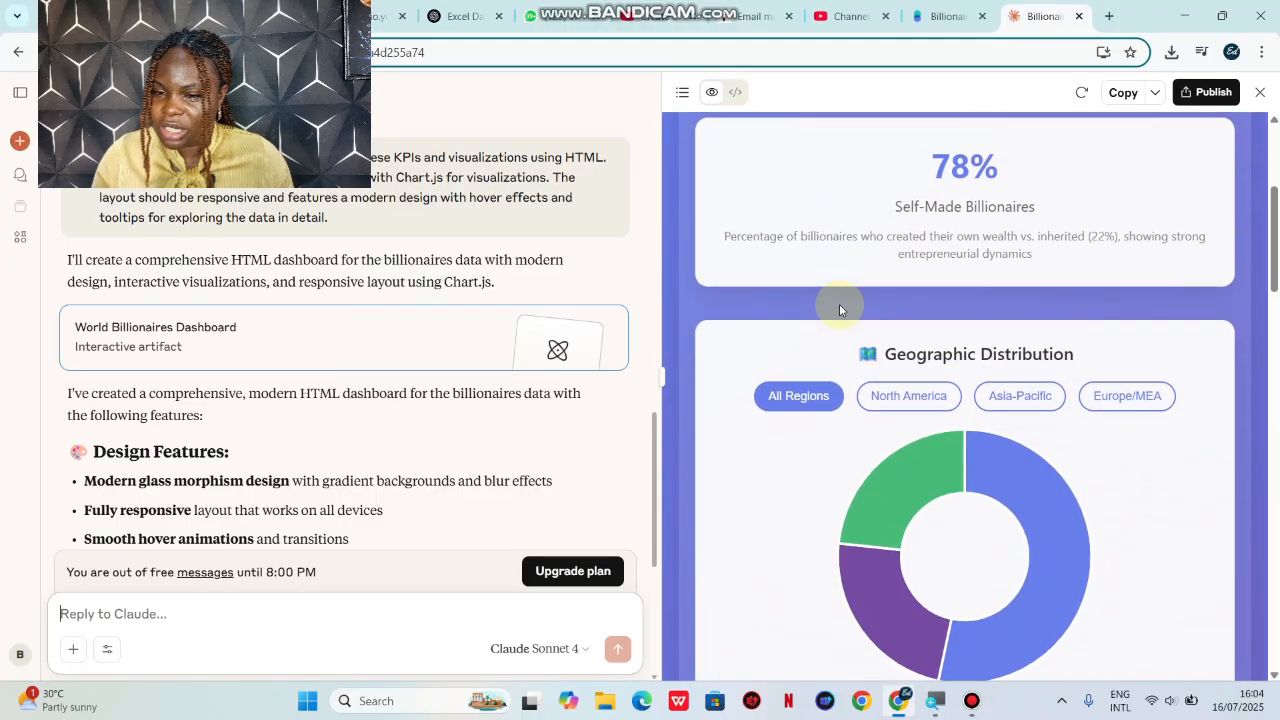
scroll(839, 310, down, 1)
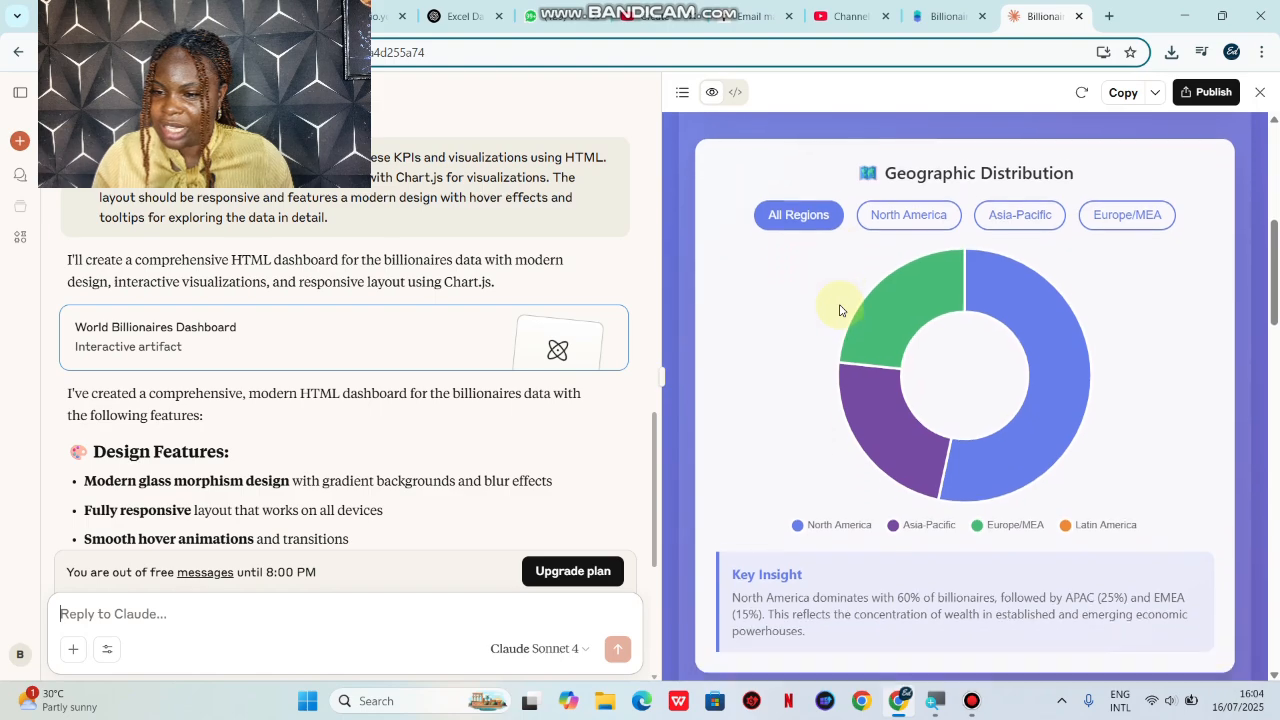
click(880, 212)
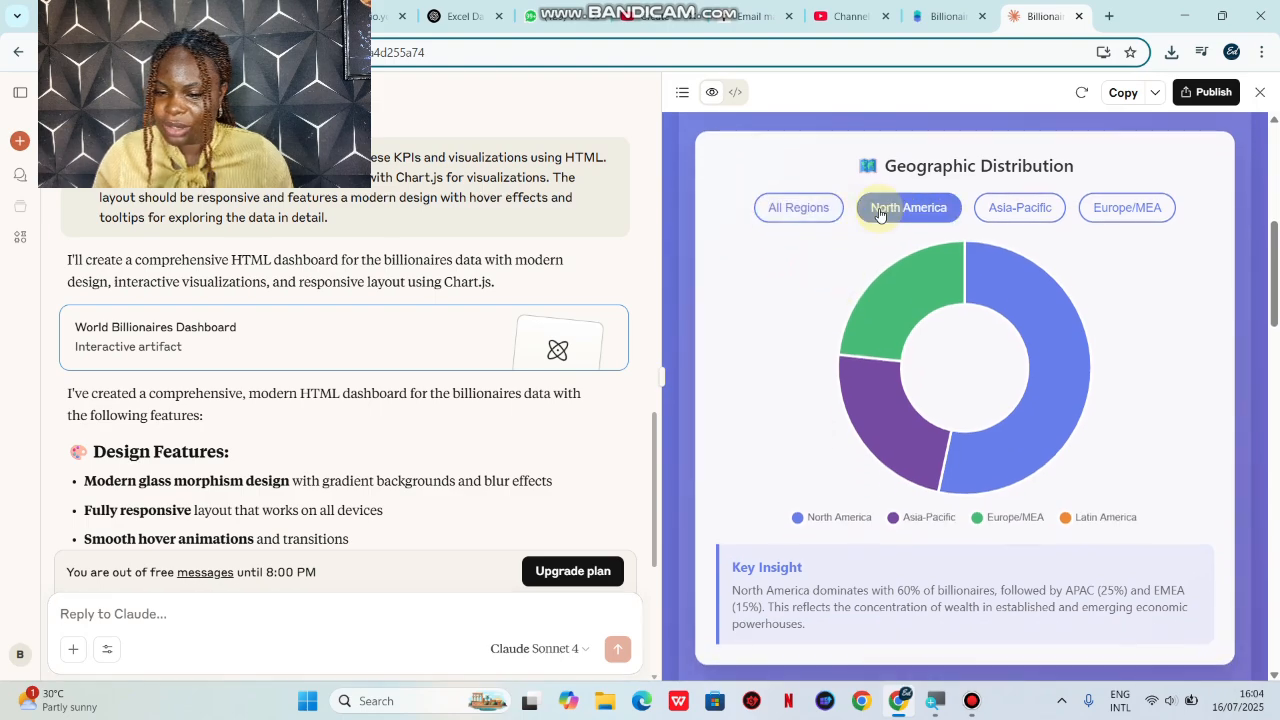
click(995, 208)
click(1120, 212)
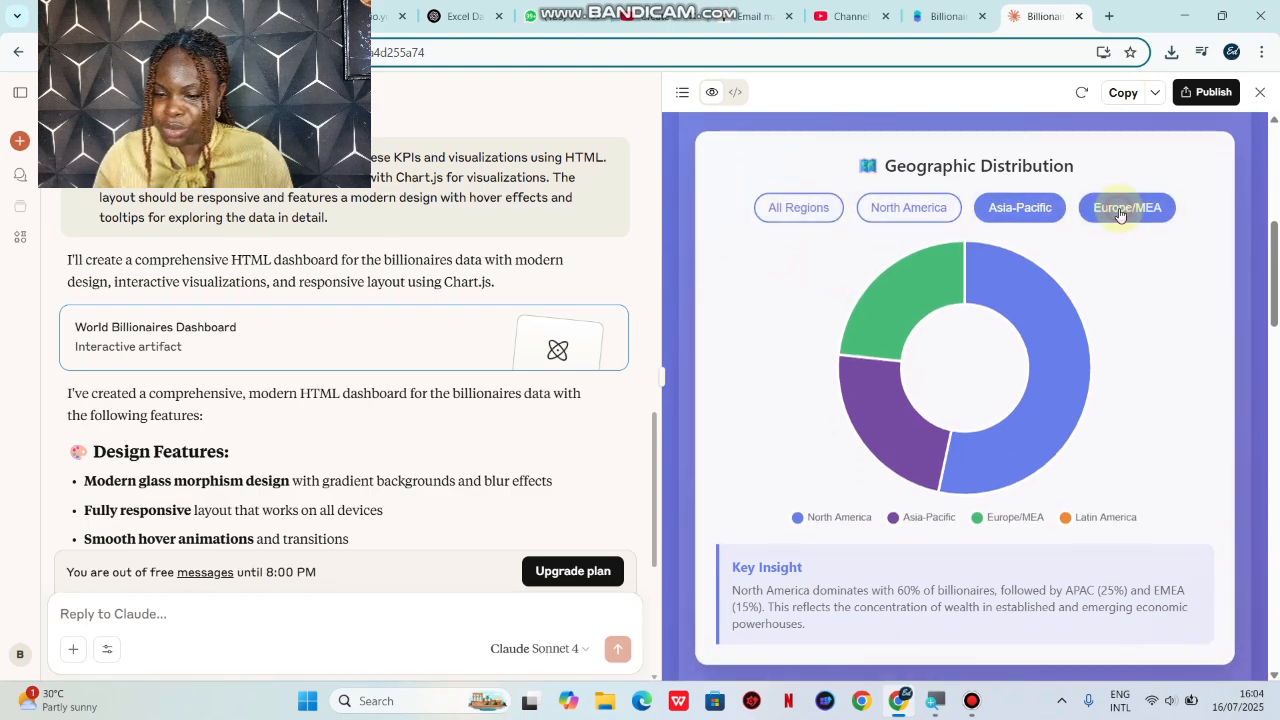
click(838, 208)
Step: Look through the industry, age versus wealth and net worth charts, return to the dashboard's start and dismiss the Outlook notification
scroll(839, 209, down, 2)
scroll(839, 209, down, 6)
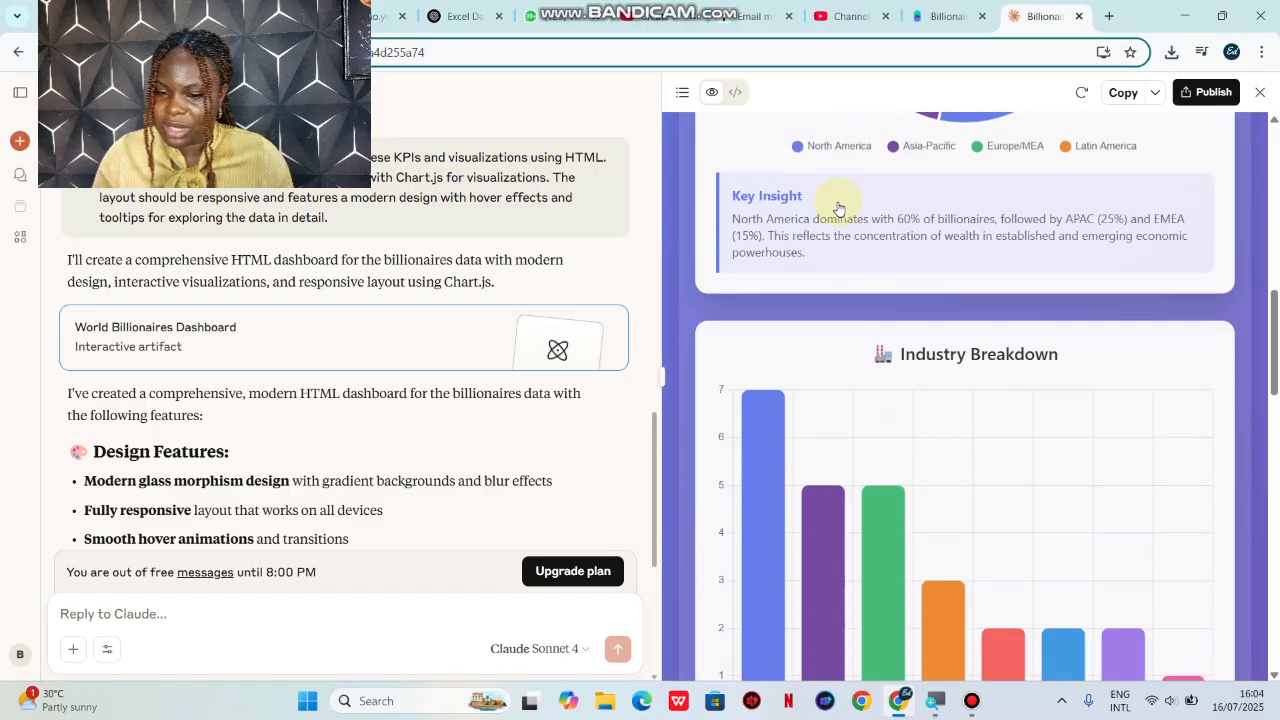
scroll(839, 209, down, 7)
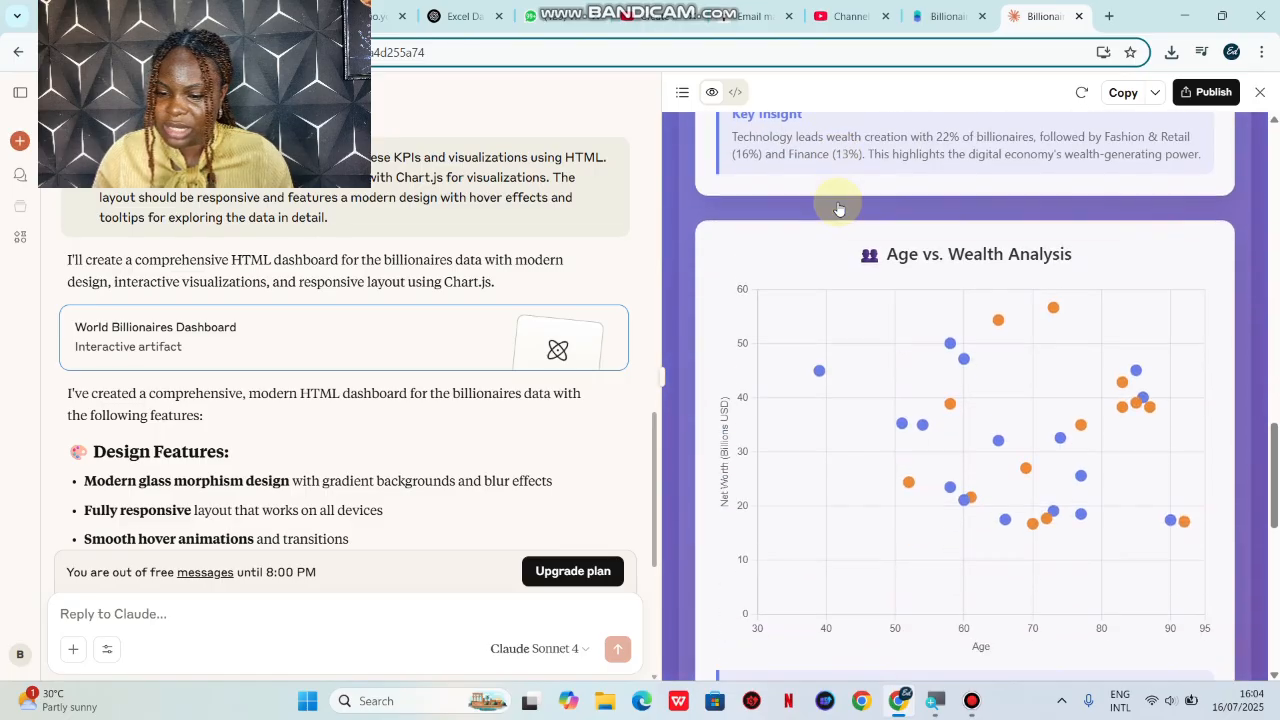
scroll(839, 209, down, 2)
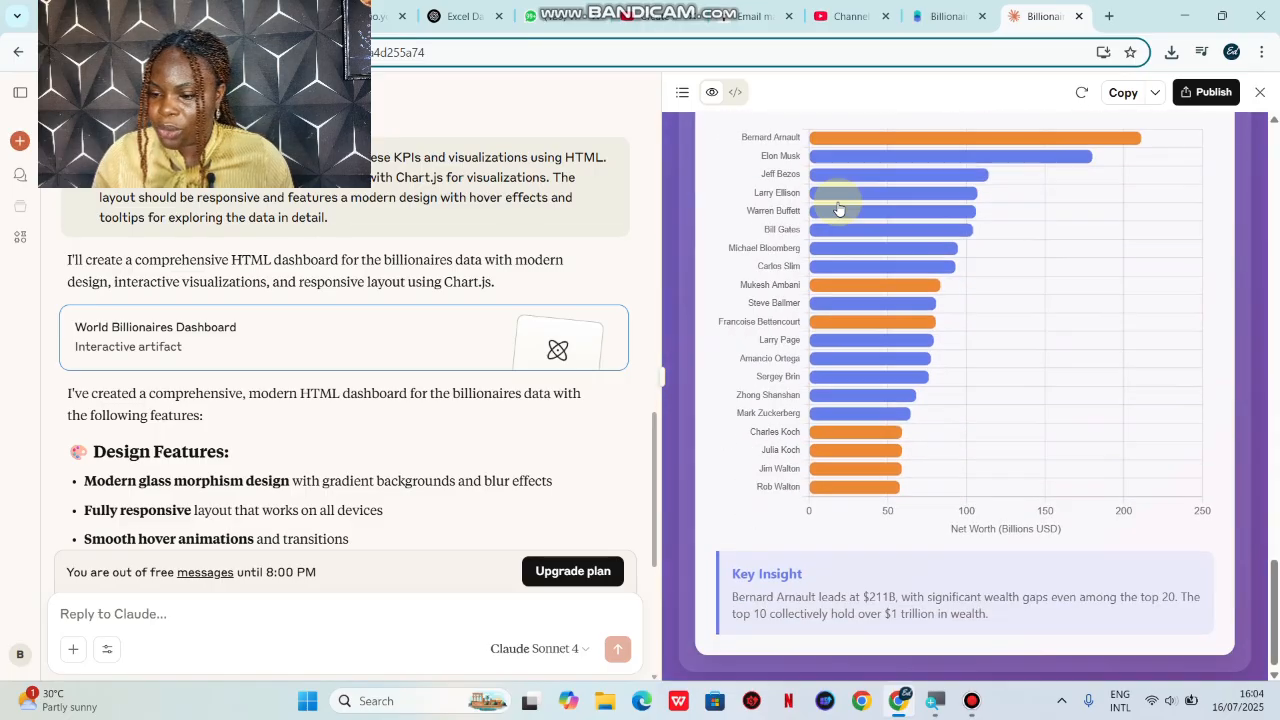
scroll(839, 209, up, 7)
scroll(839, 209, up, 8)
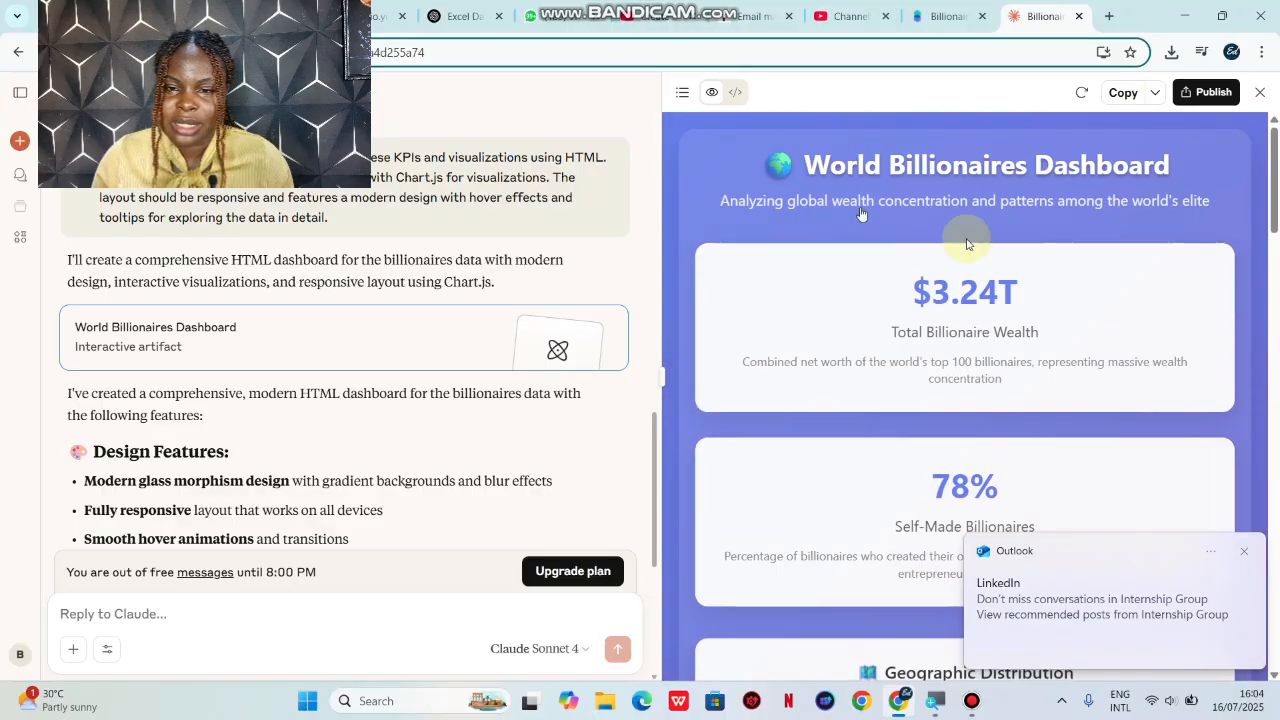
click(1244, 551)
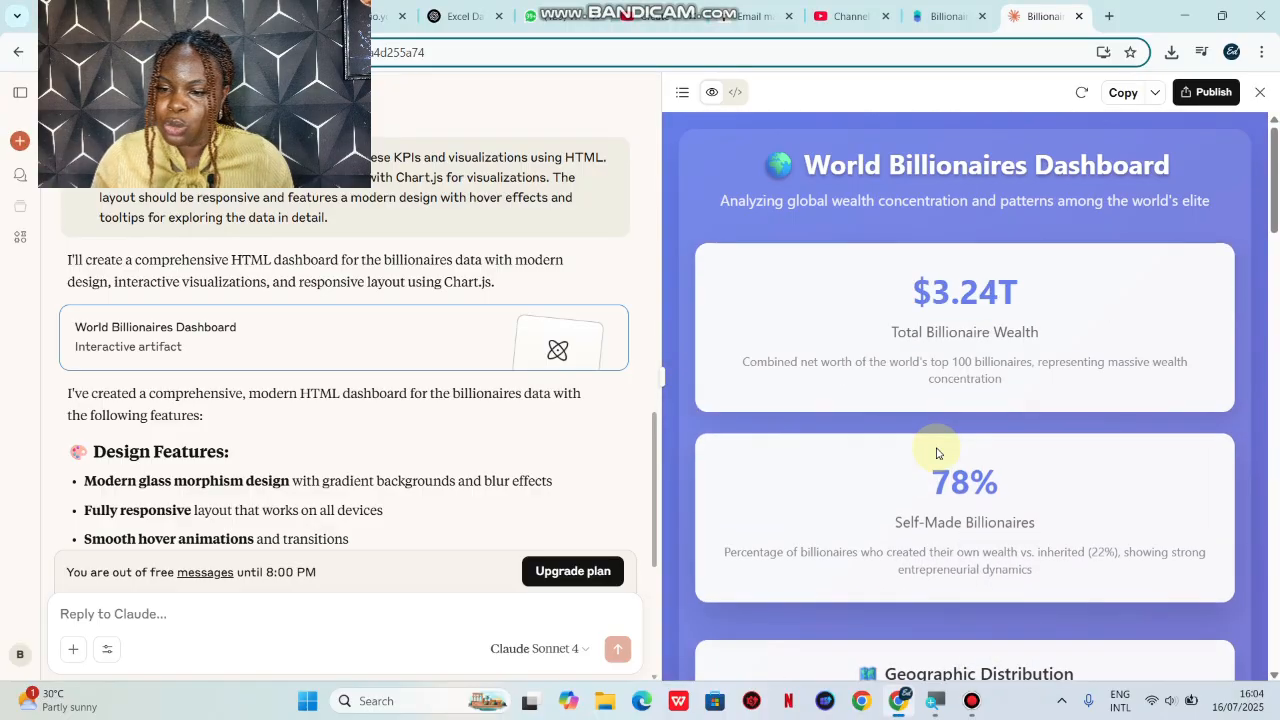
Step: Go over the generated dashboard again, checking the two KPI cards, the Geographic Distribution chart and the Industry Breakdown with its key insight
scroll(938, 452, down, 1)
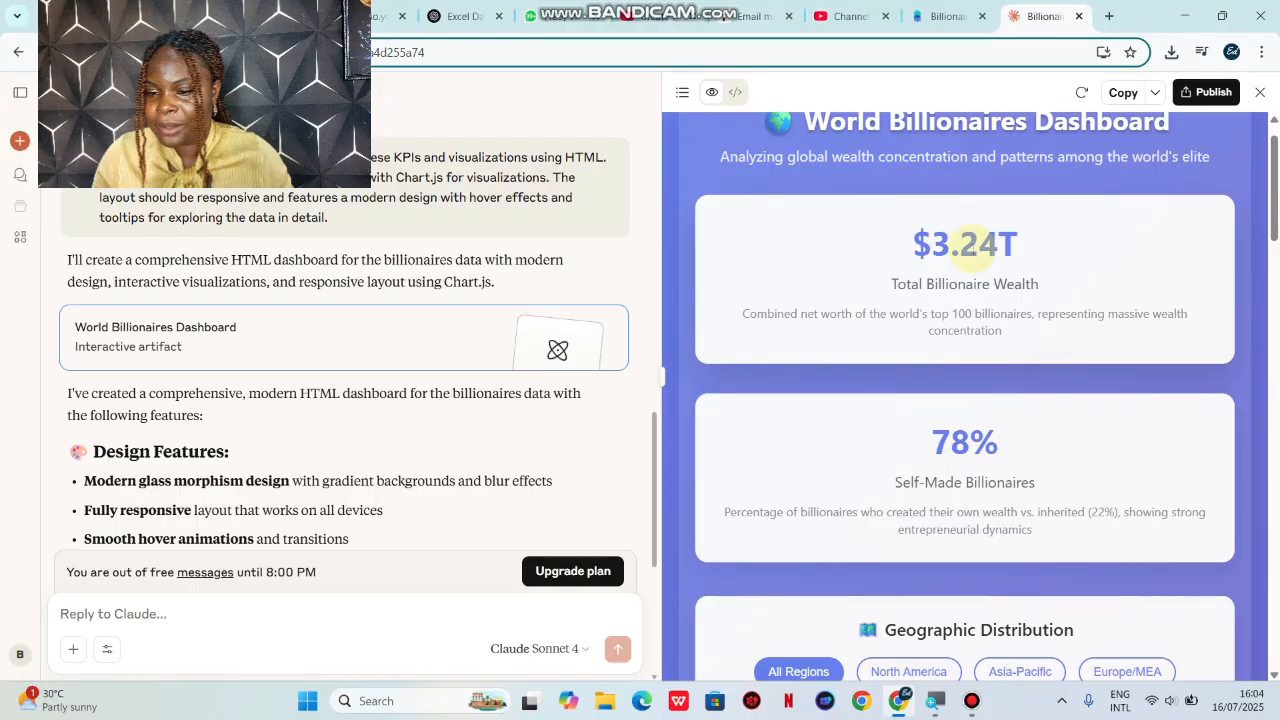
scroll(990, 450, down, 1)
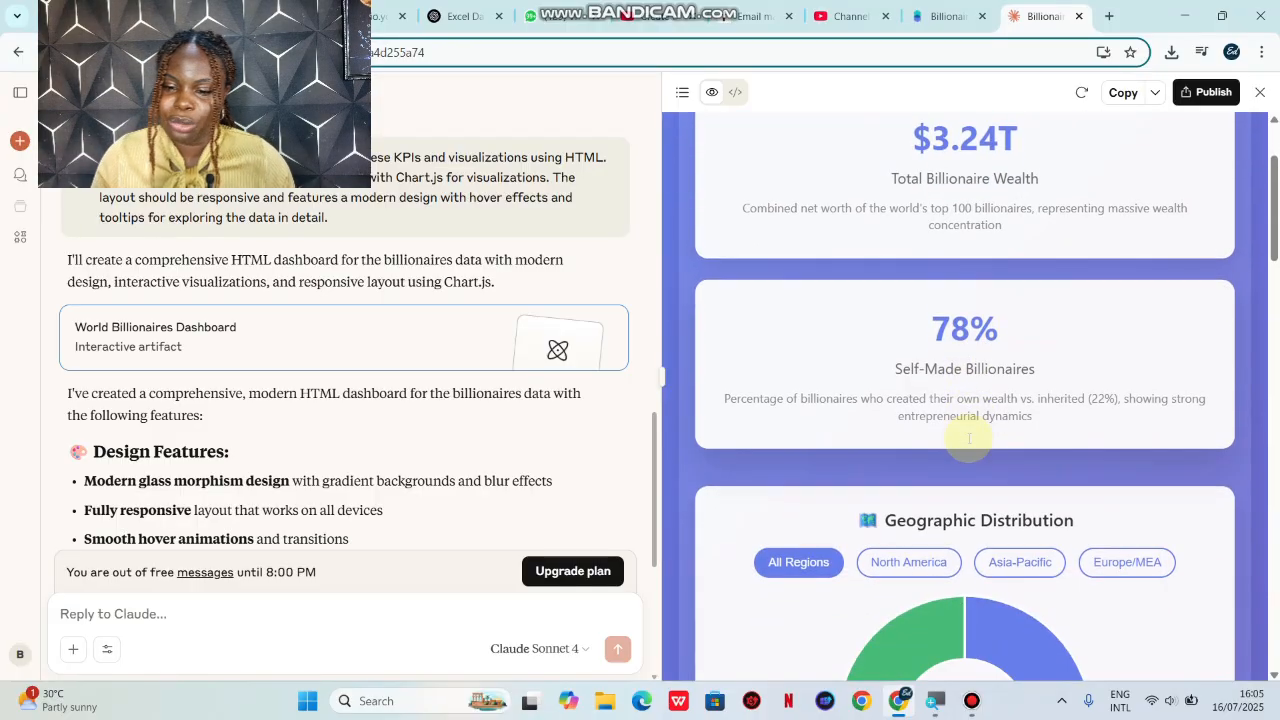
scroll(969, 438, down, 10)
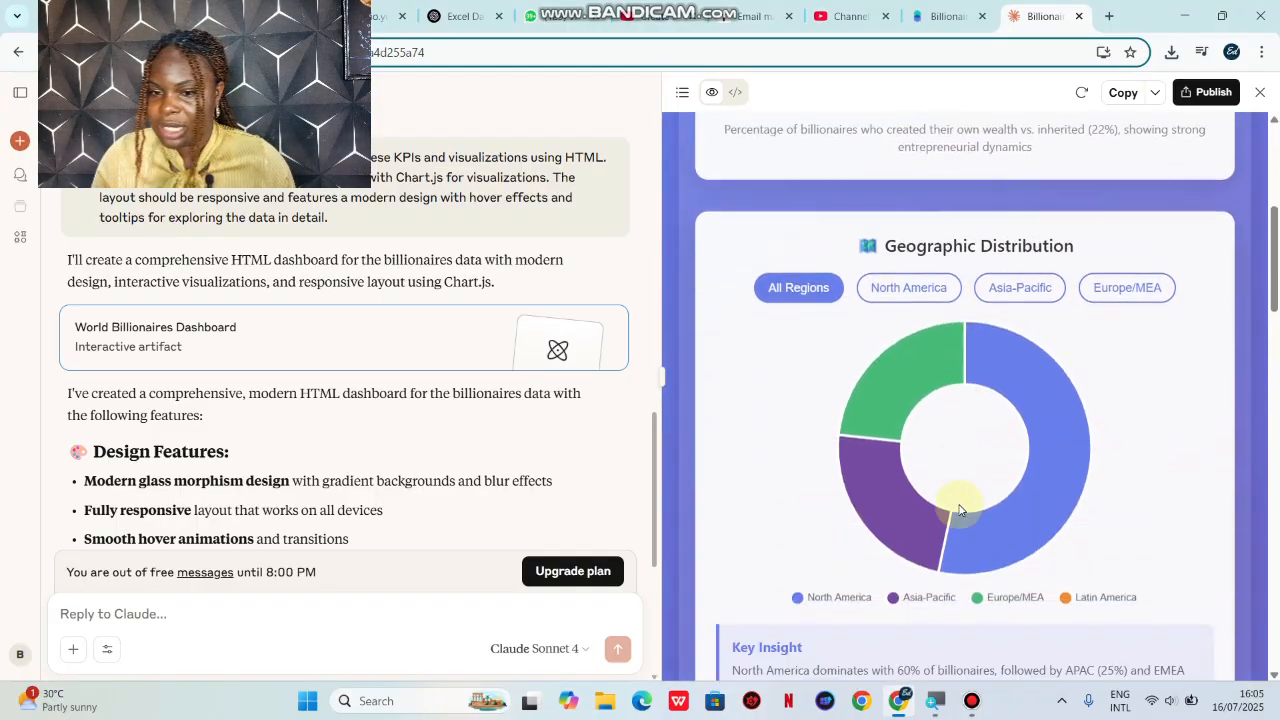
scroll(959, 510, down, 5)
scroll(959, 510, up, 15)
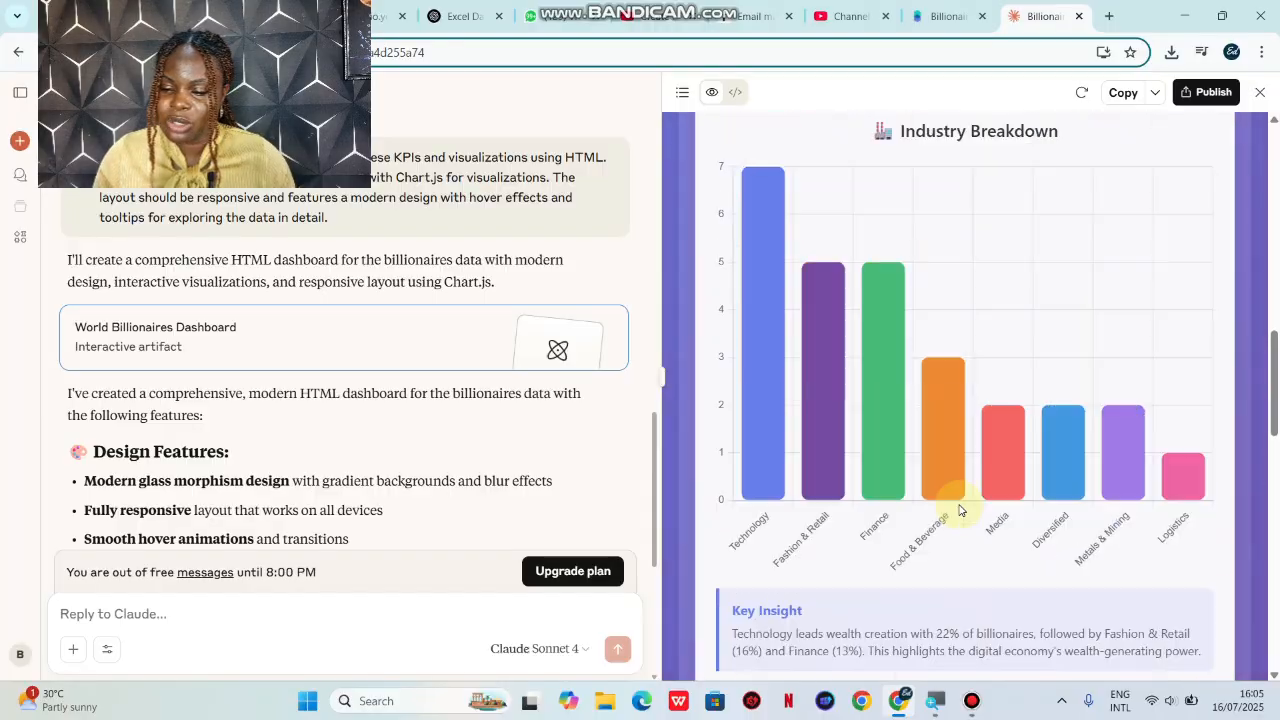
scroll(959, 510, down, 20)
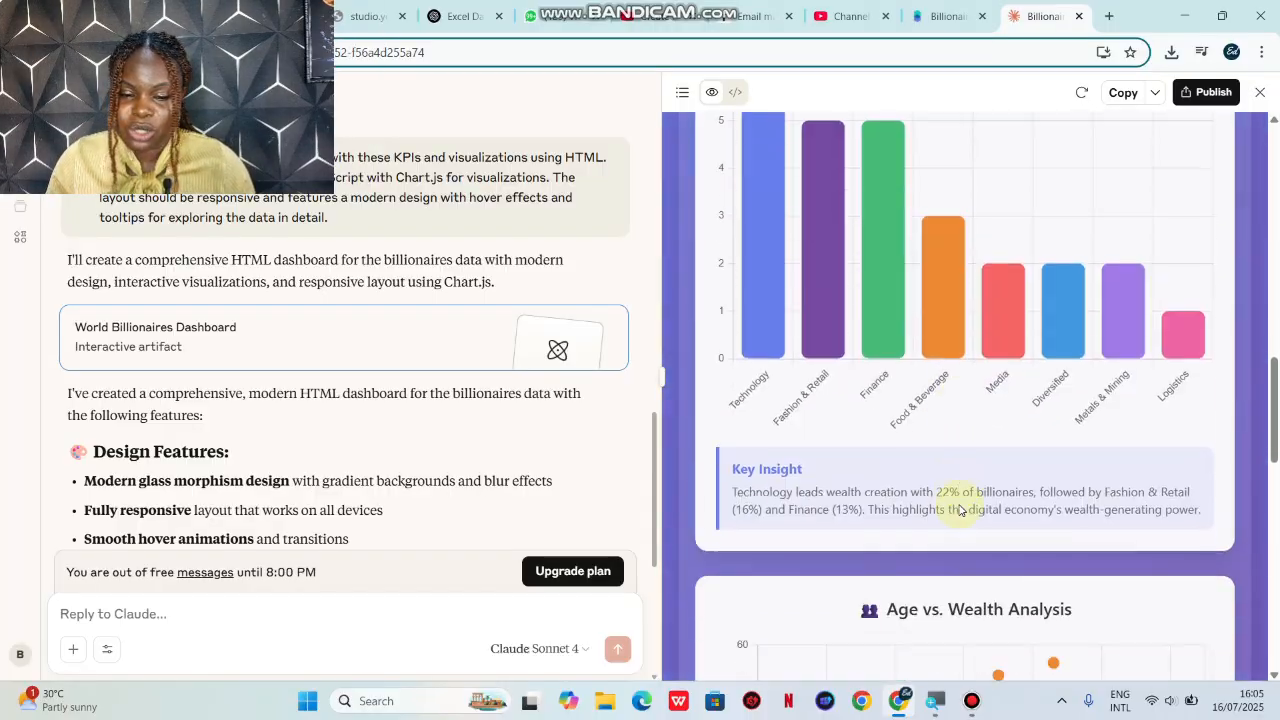
scroll(959, 510, up, 20)
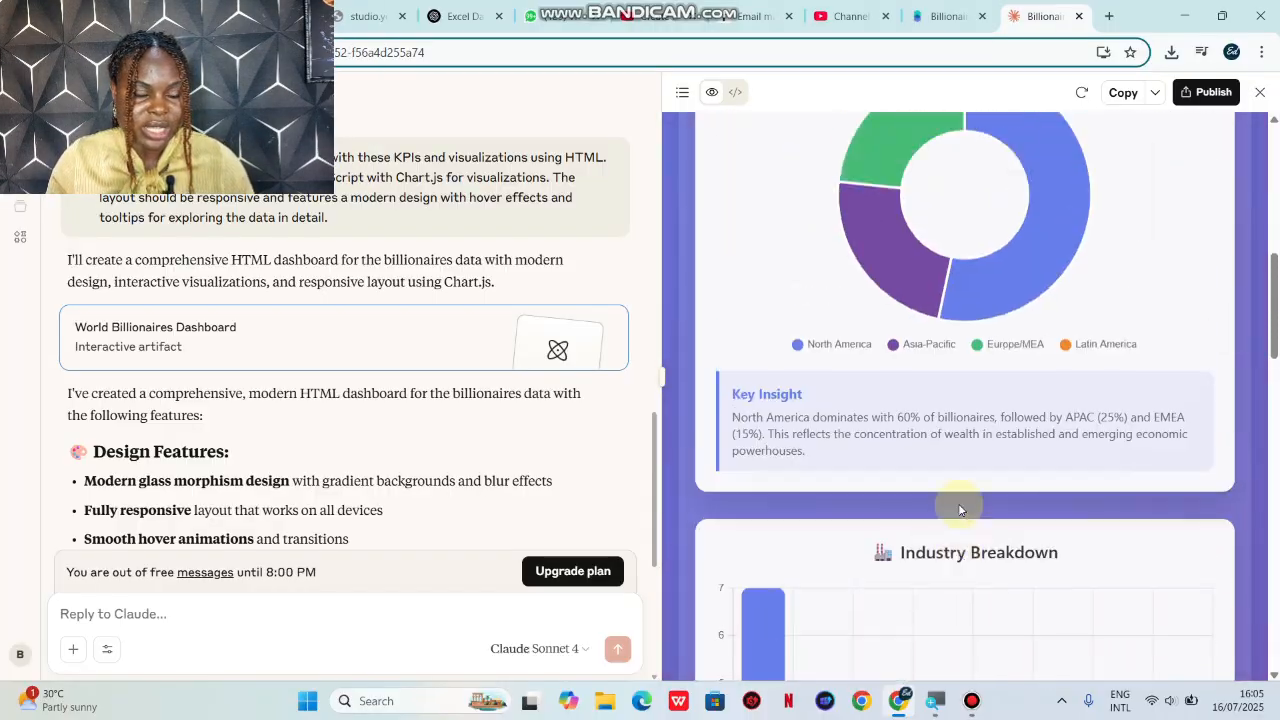
click(174, 626)
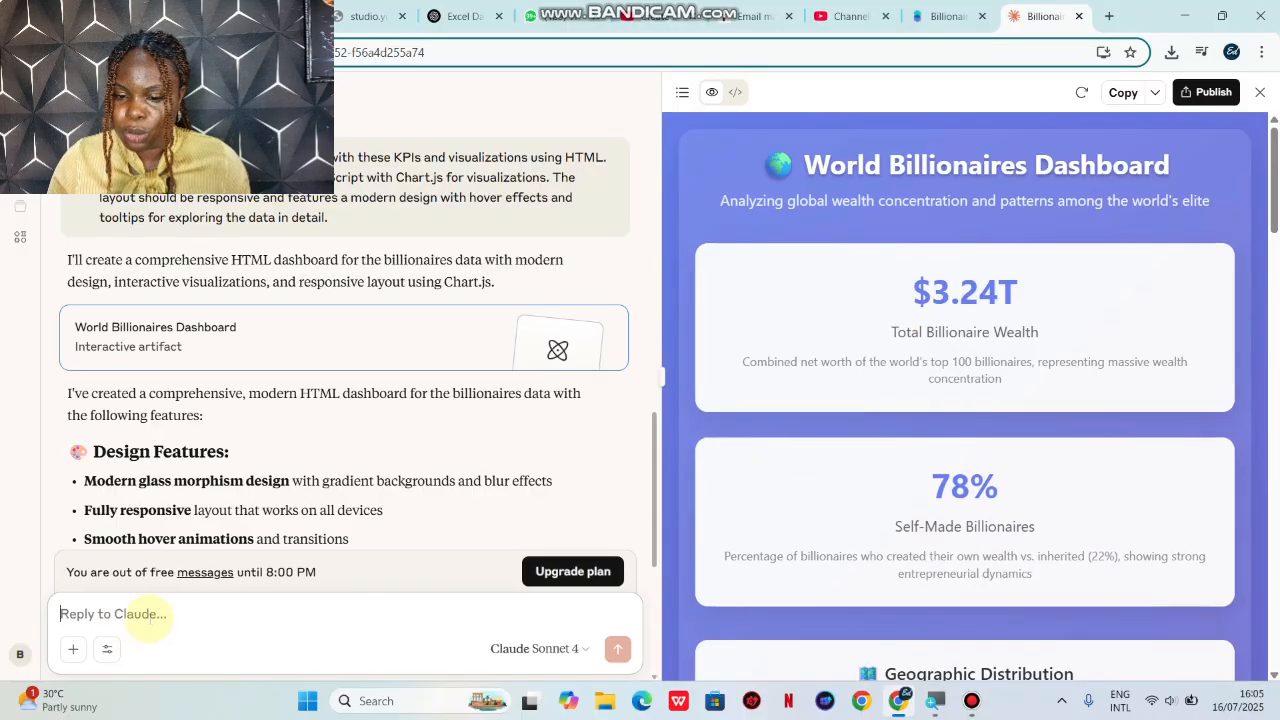
scroll(762, 543, down, 10)
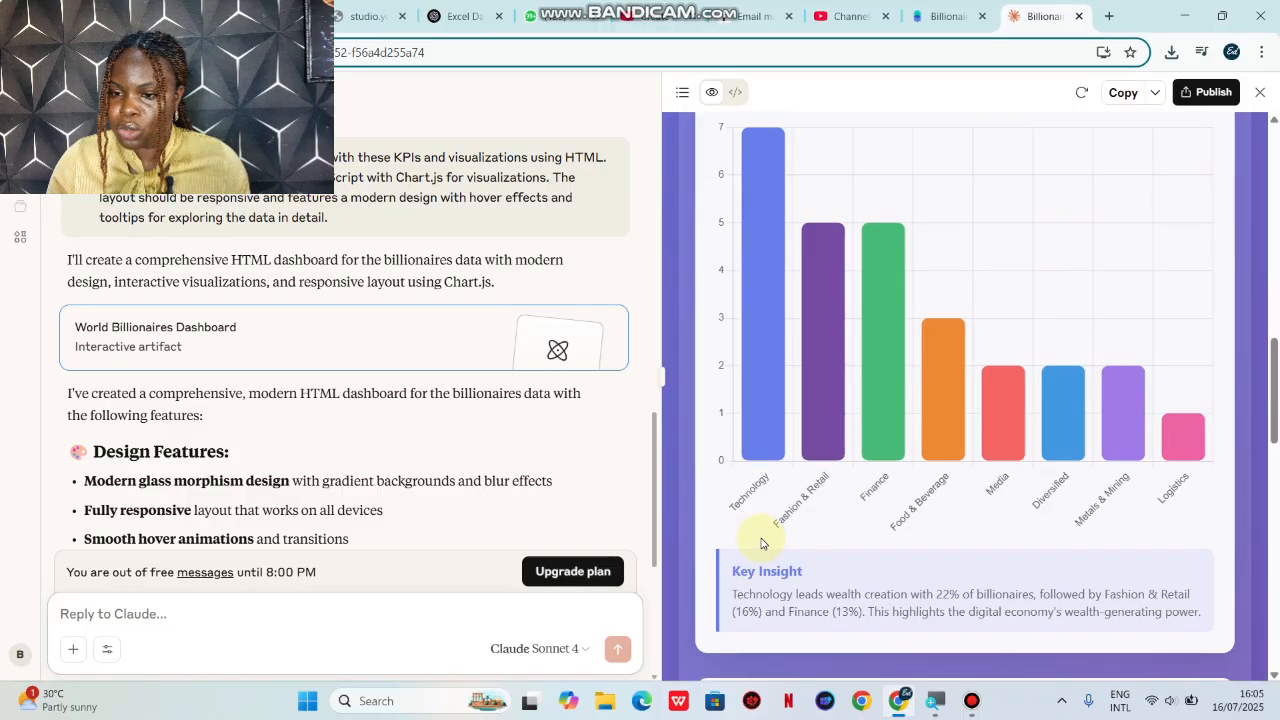
scroll(762, 543, up, 8)
scroll(762, 543, up, 3)
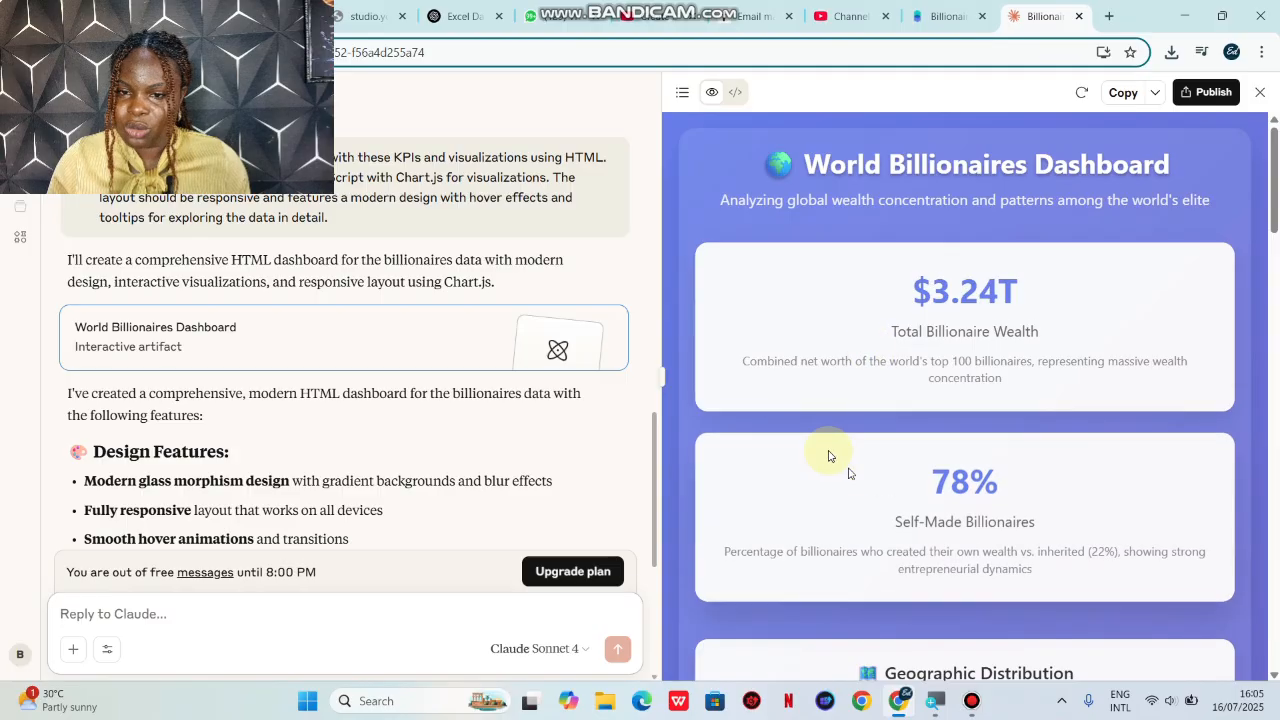
Step: Show the HTML source code of the World Billionaires Dashboard artifact and look through it
click(733, 93)
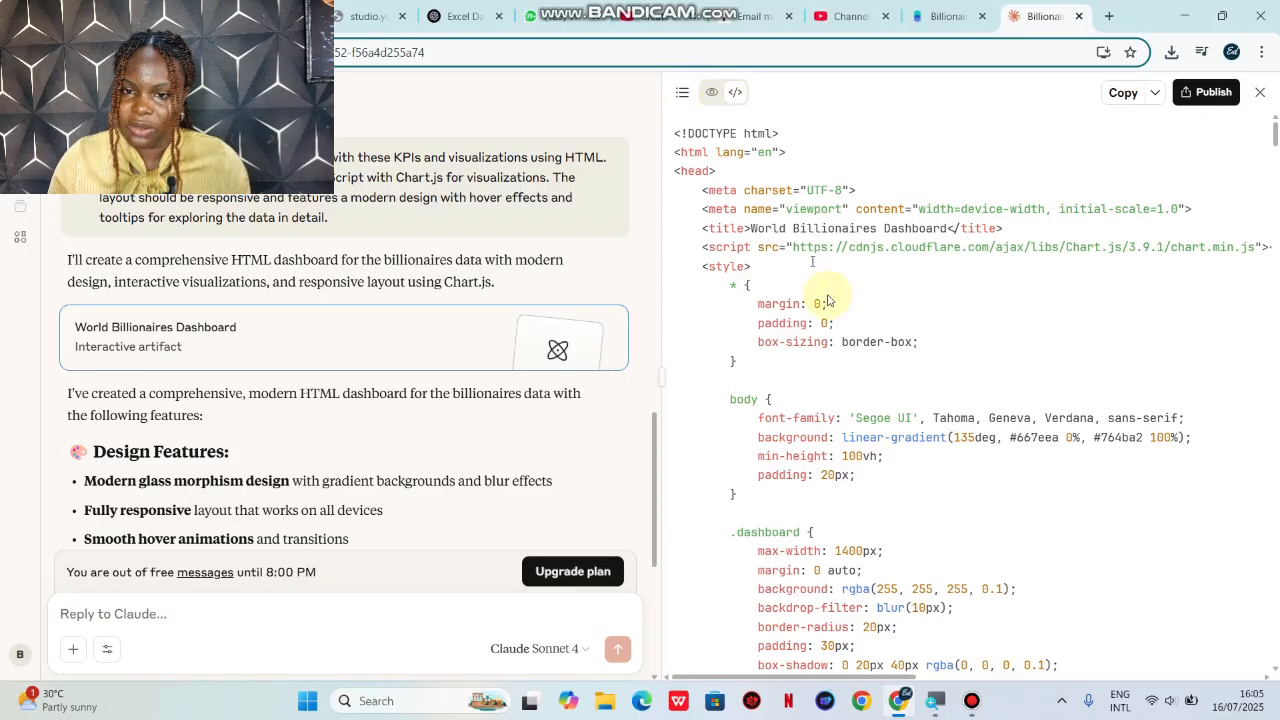
scroll(834, 337, down, 15)
scroll(836, 340, up, 15)
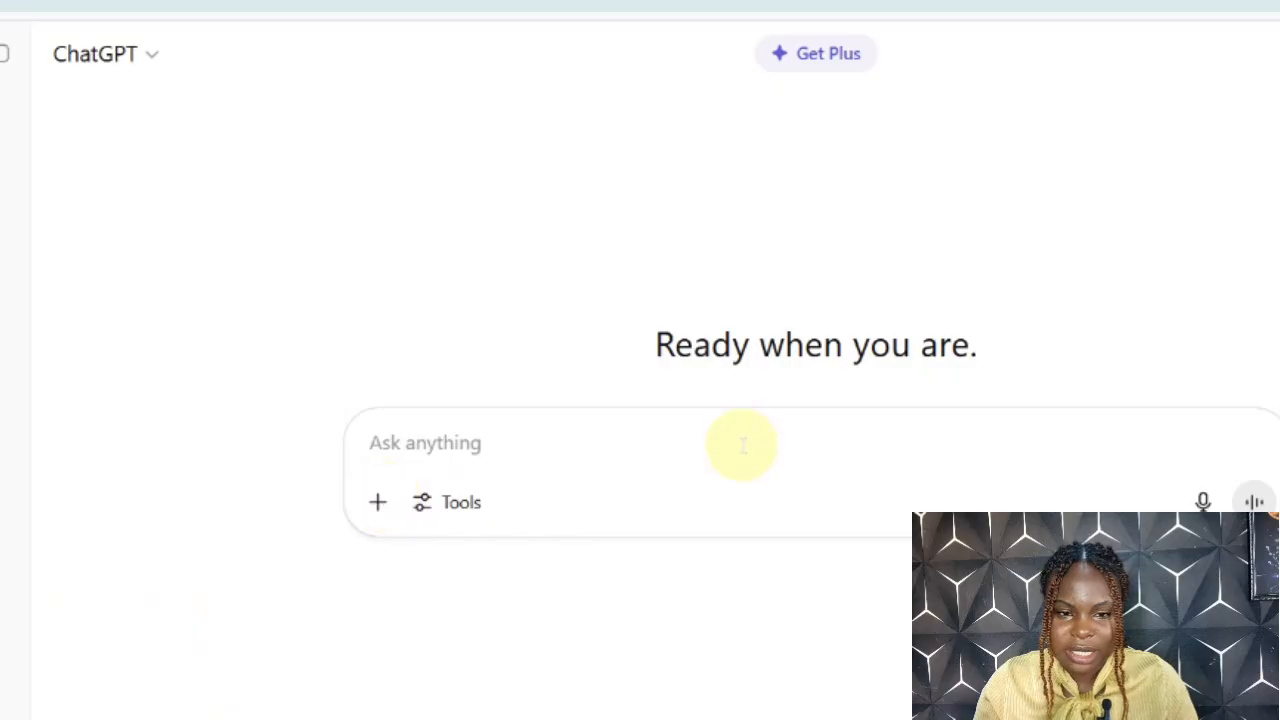
Step: Switch to ChatGPT and attach the Billionaires Dashboard CSV file from Downloads to a new chat
click(376, 503)
click(425, 562)
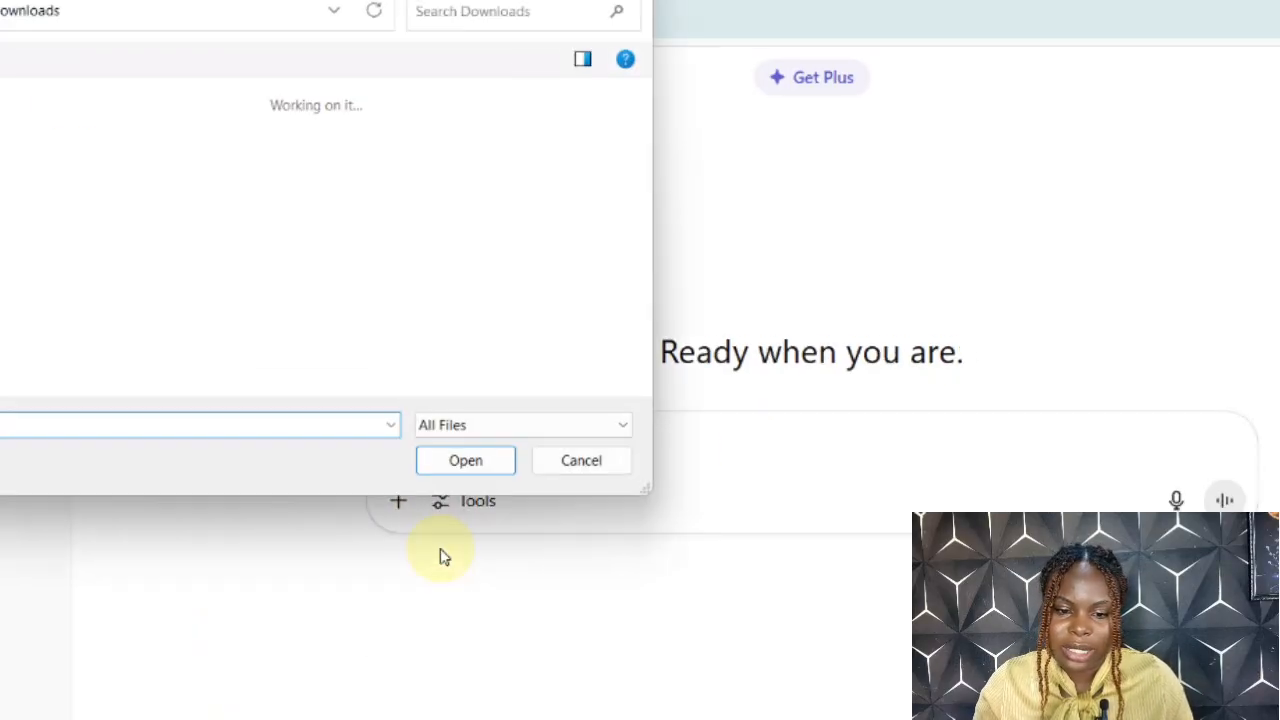
click(92, 159)
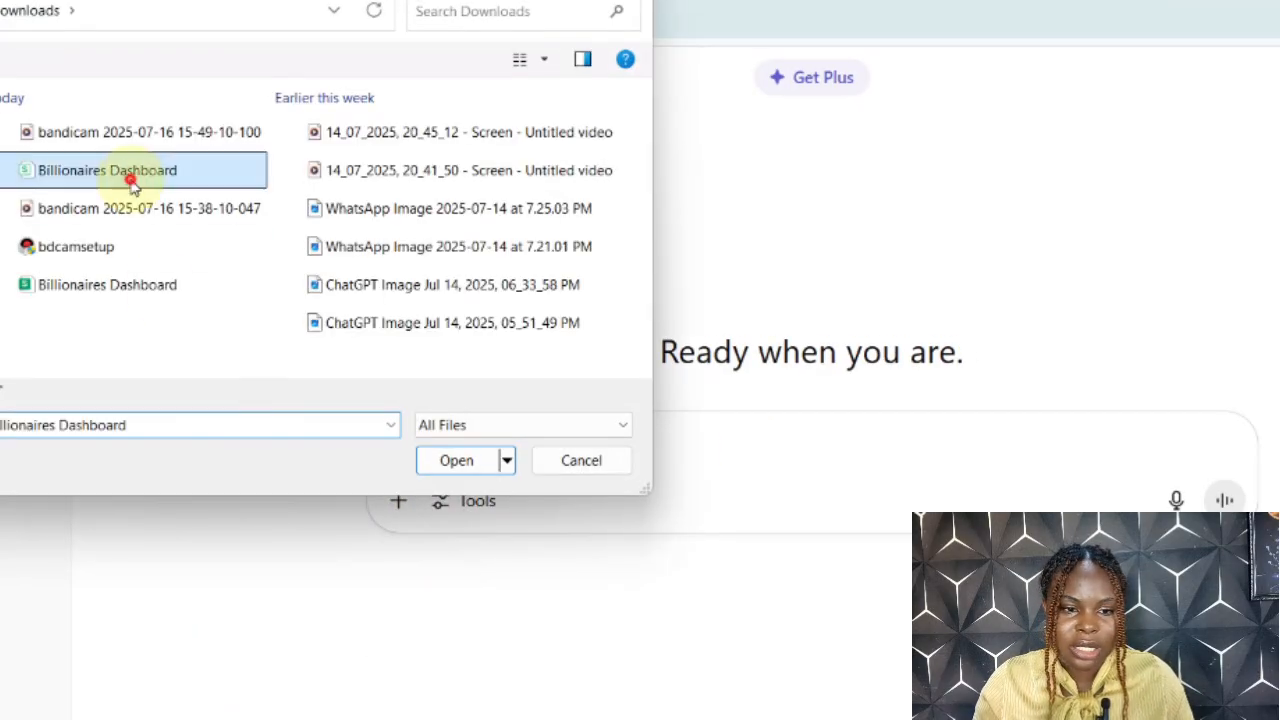
click(453, 459)
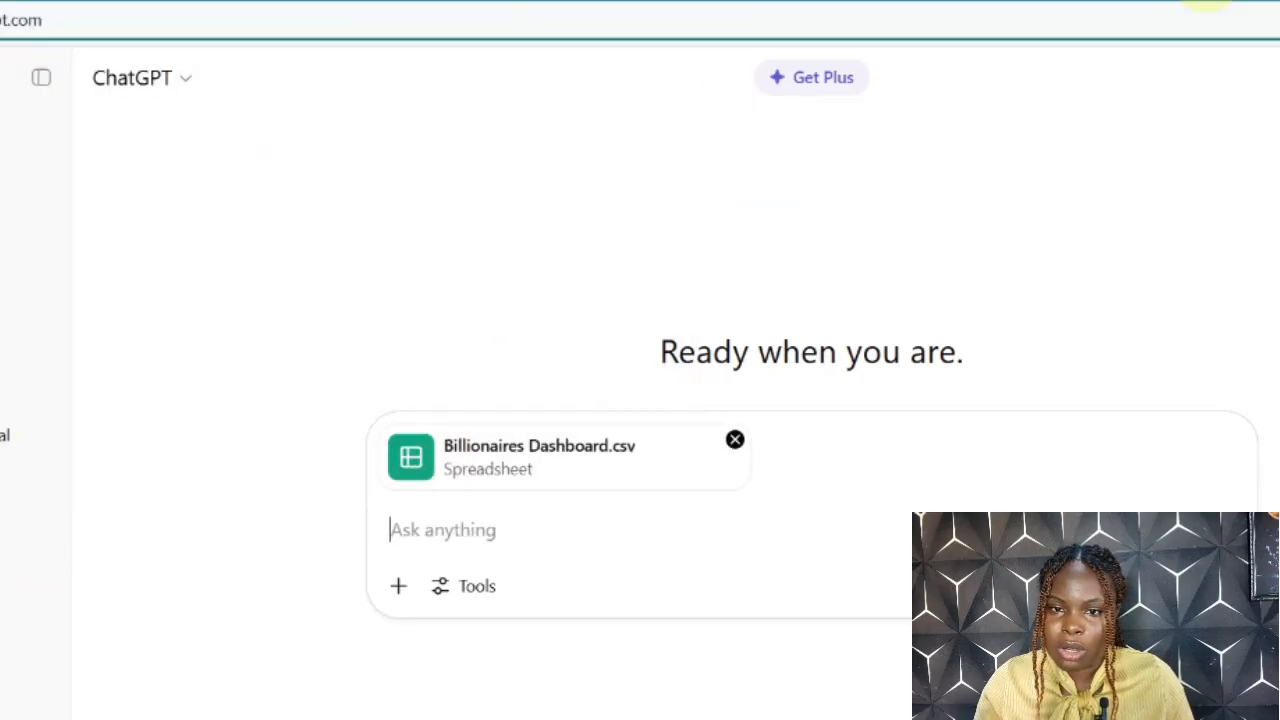
Step: Ask ChatGPT to analyze the billionaires CSV, suggest 2 KPIs and 4 visuals for a world billionaires dashboard with reasons, and read its reply
text(Here's some data on billionaires in CSV format. Can you analyze it and suggest 2 KPIs and 4 visuals to create a world billionaires dashboard? Also explain why you chose each metric.)
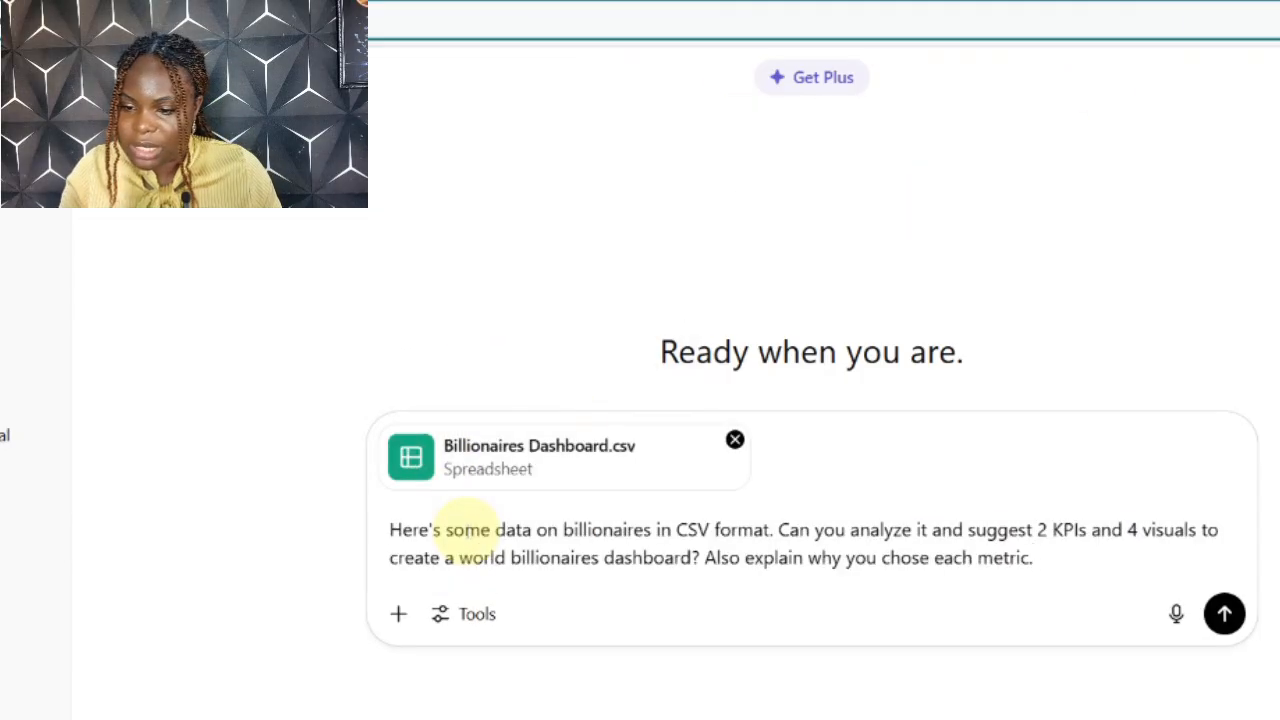
click(1222, 617)
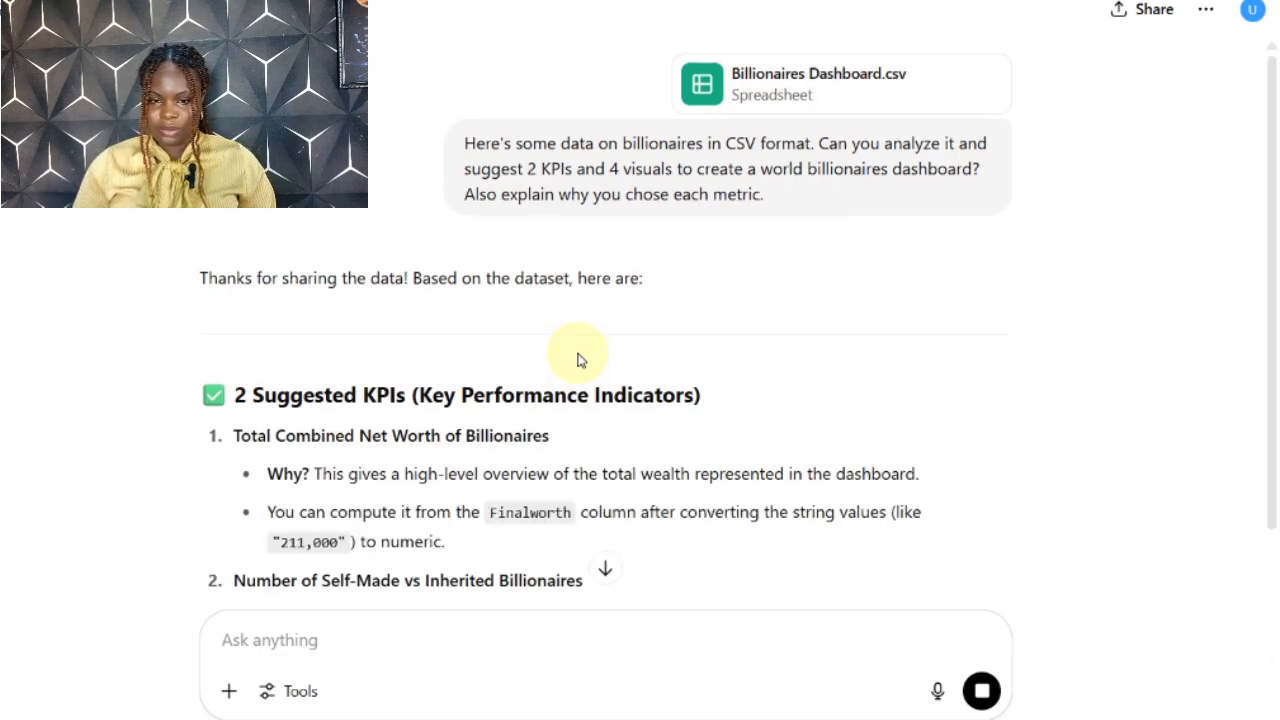
scroll(578, 360, down, 4)
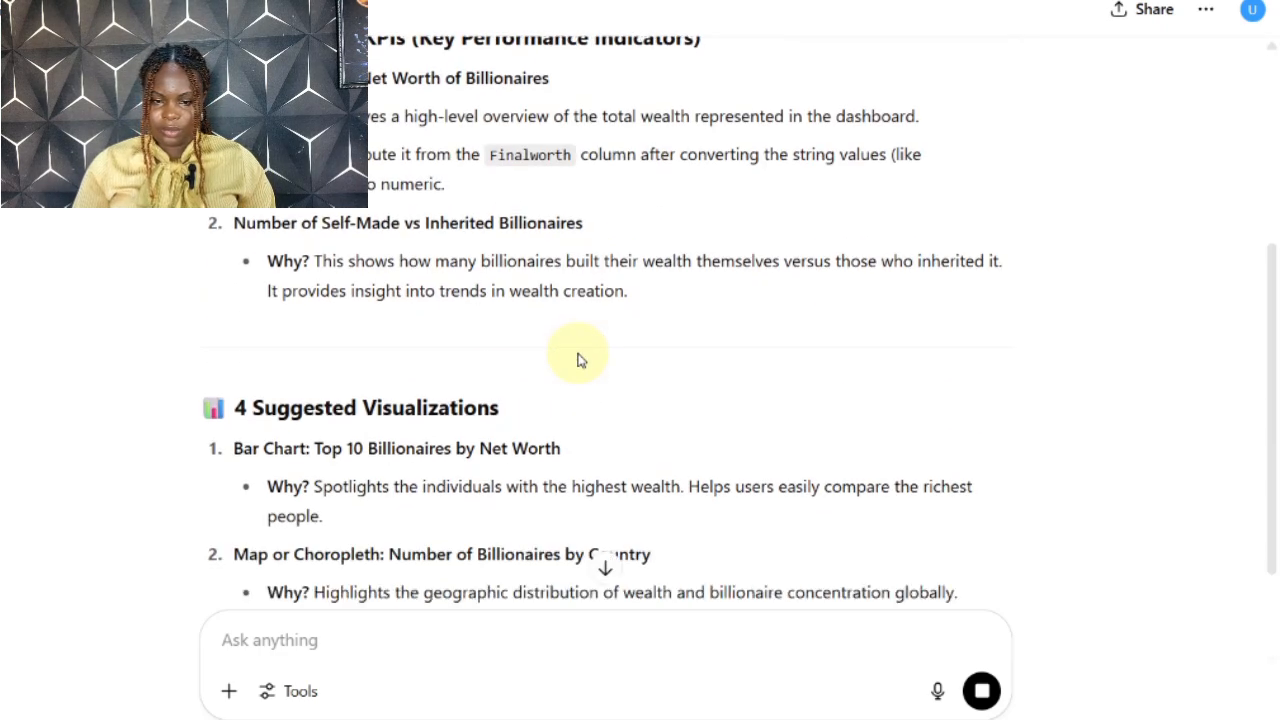
scroll(578, 360, down, 5)
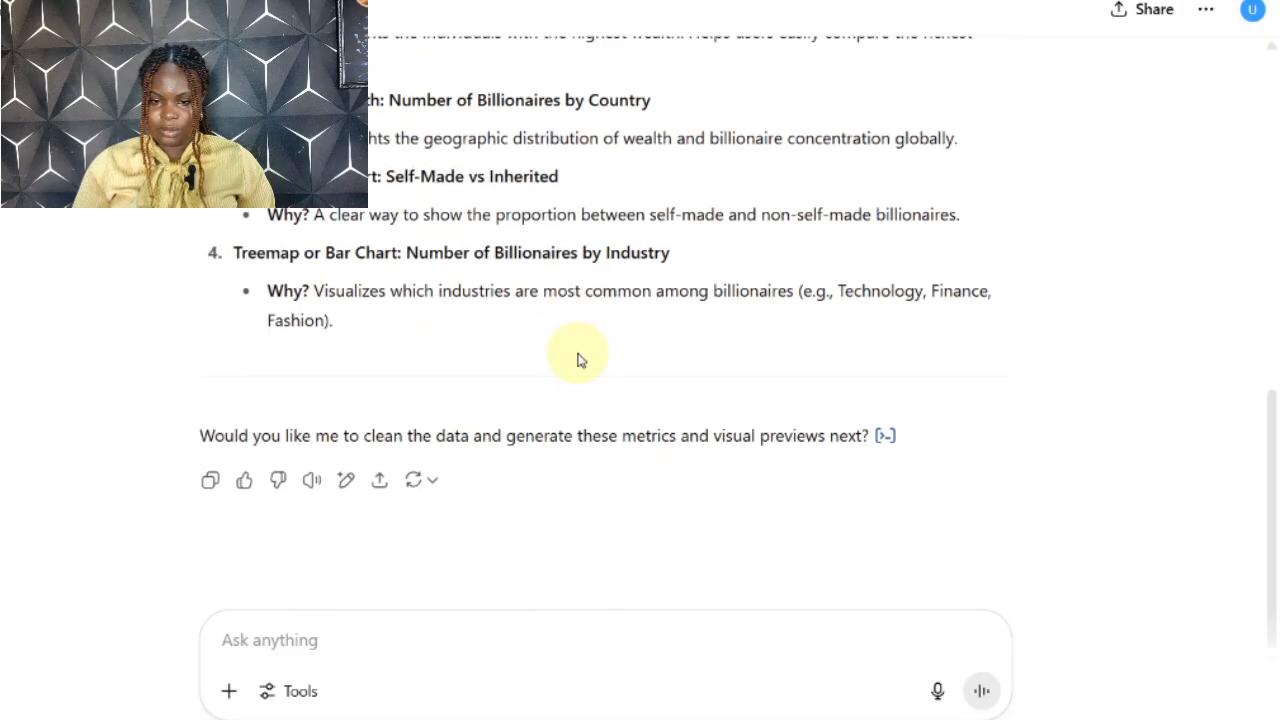
Step: Ask ChatGPT for a responsive, modern HTML dashboard of these KPIs and visuals, using JavaScript with Chart.js, hover effects and tooltips for exploring the data
scroll(578, 360, up, 8)
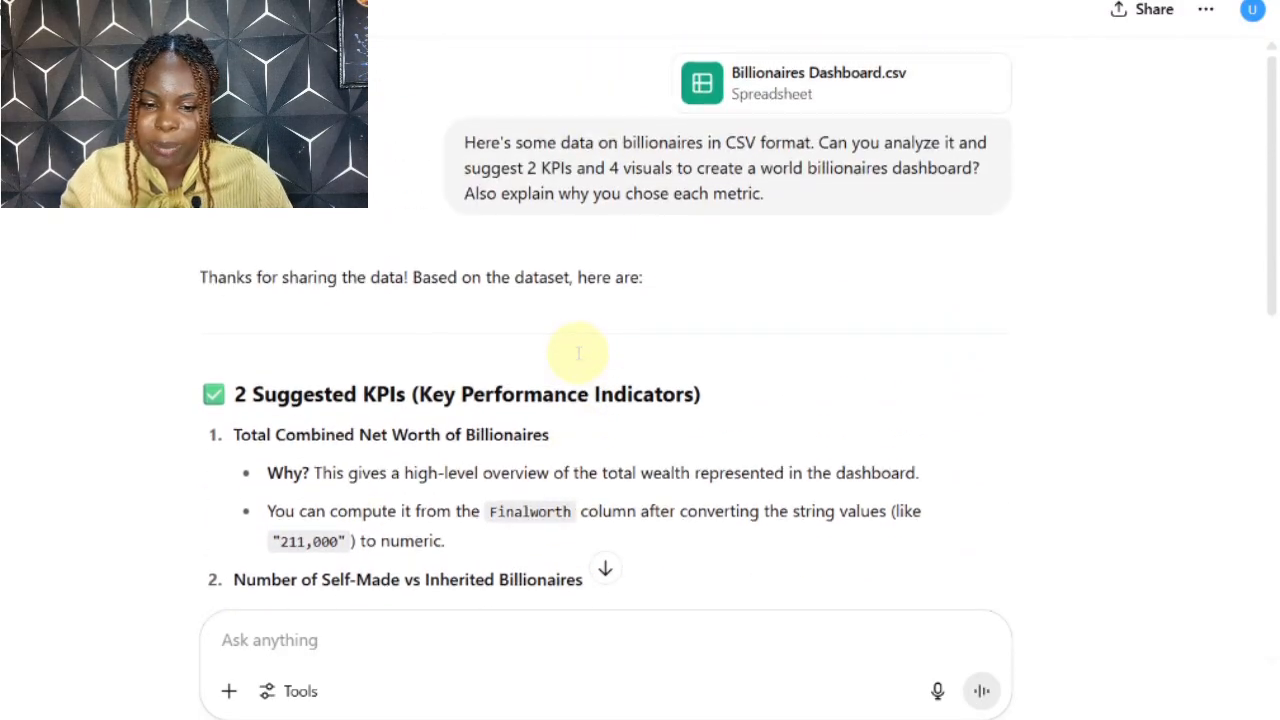
scroll(578, 355, down, 4)
scroll(578, 355, down, 1)
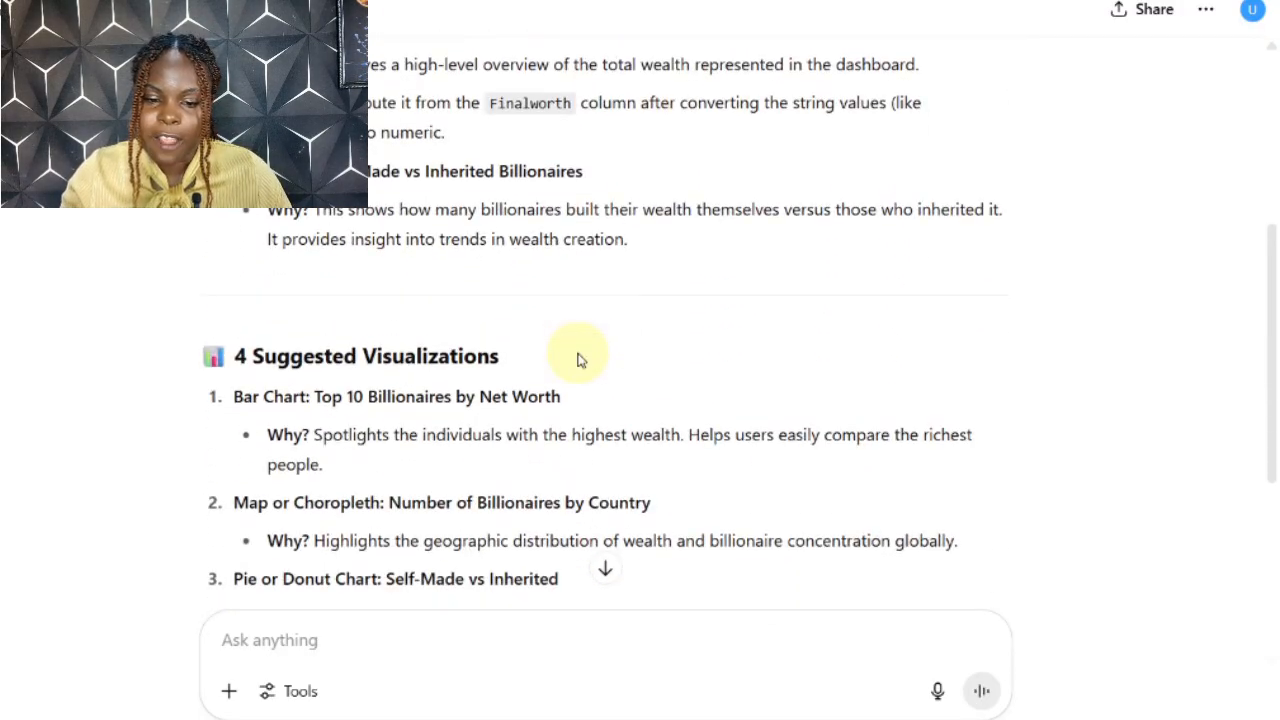
scroll(578, 360, down, 3)
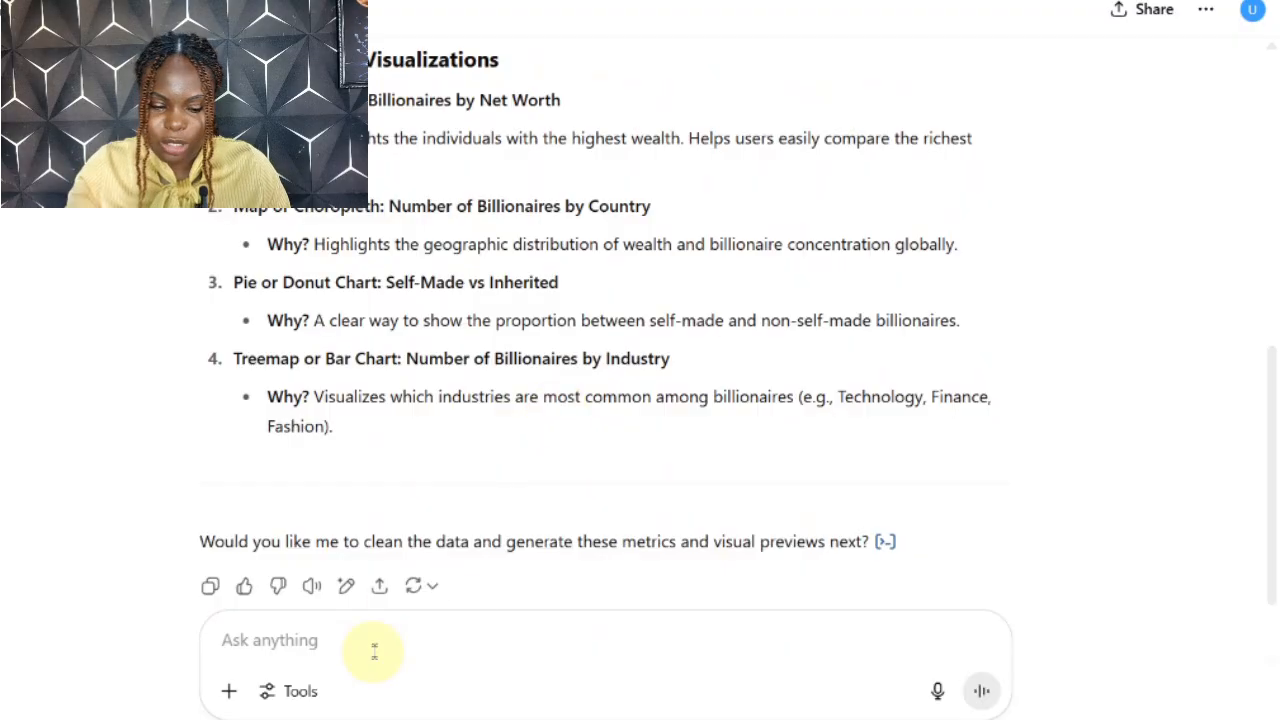
text(Next, I want you to create a dashboard with these KPIs and visualizations using HTML. The dashboard should use HTML, JavaScript with Chart.js for visualizations. The layout should be responsive and features a modern design with hover effects and tooltips for exploring the data in detai)
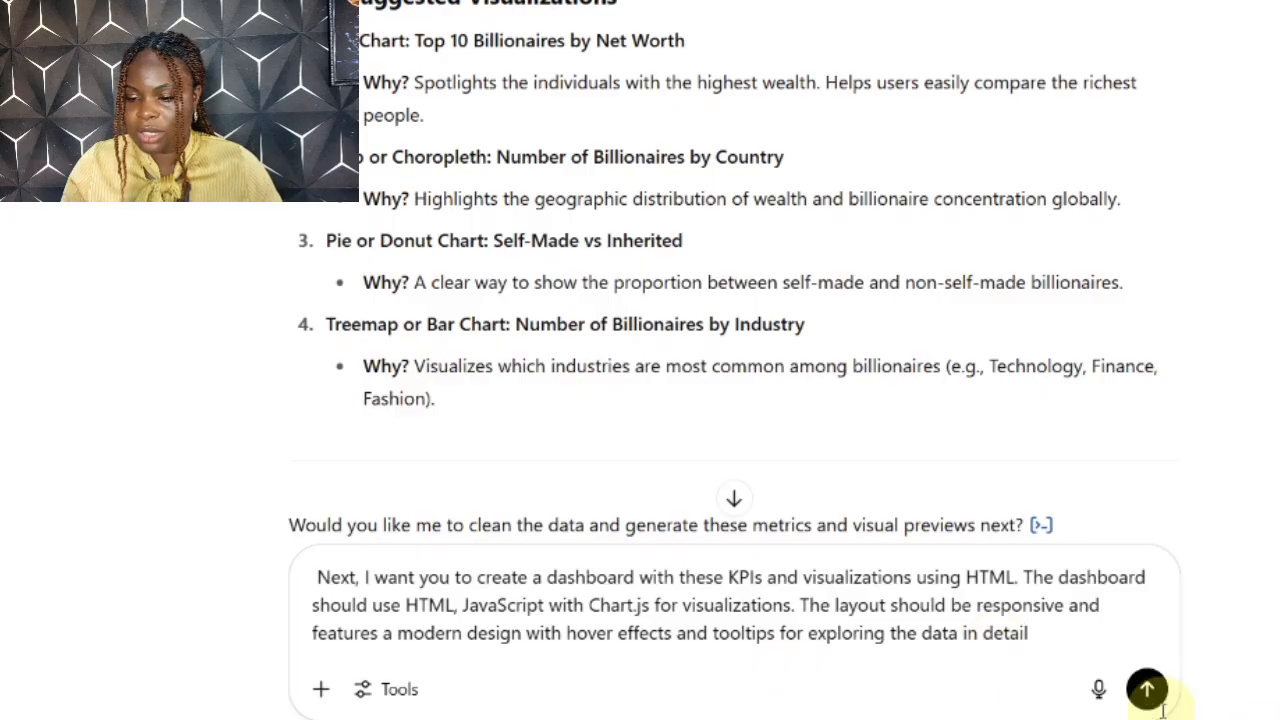
click(1148, 690)
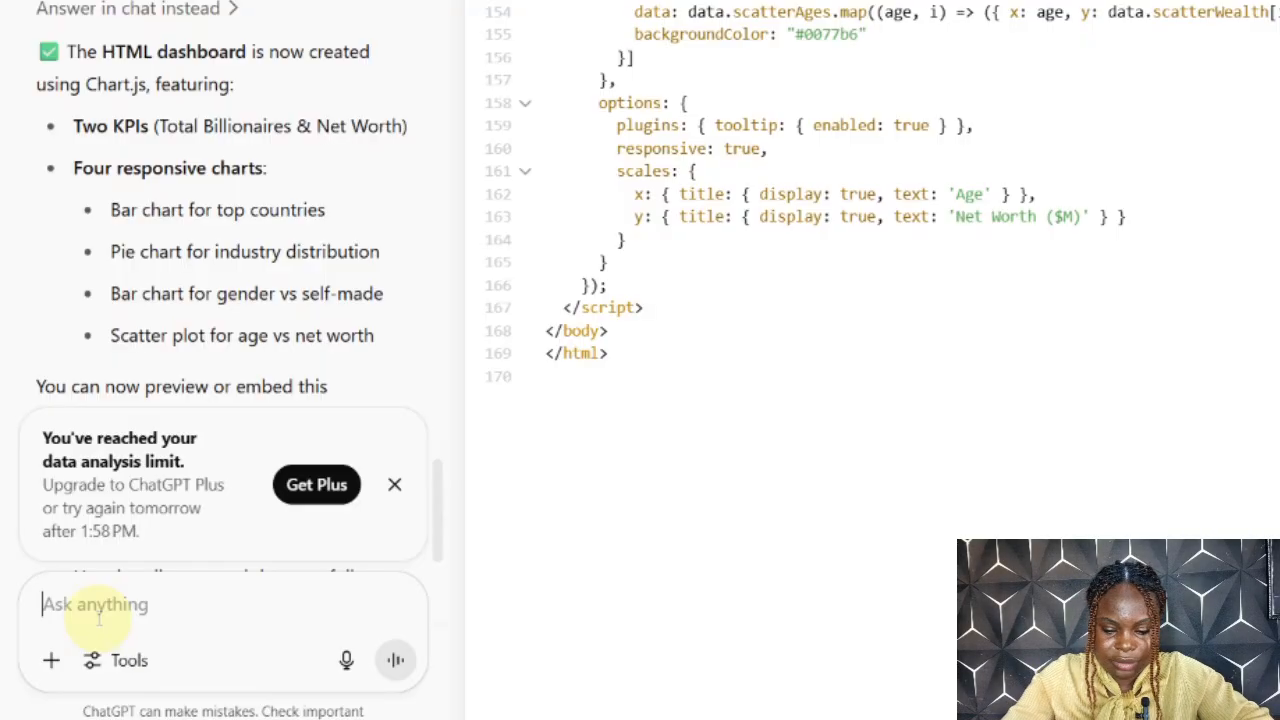
Step: Ask ChatGPT to provide the dashboard as a downloadable HTML file and open the downloaded file in the browser
text(pro)
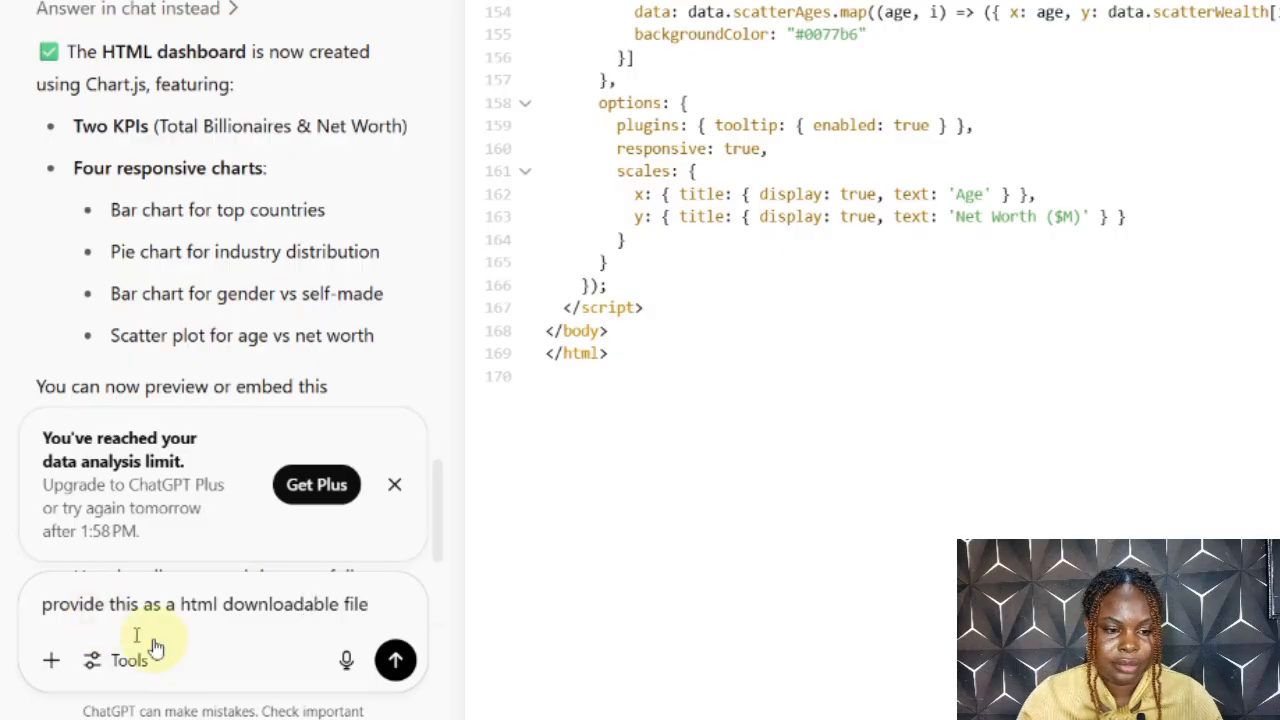
click(395, 662)
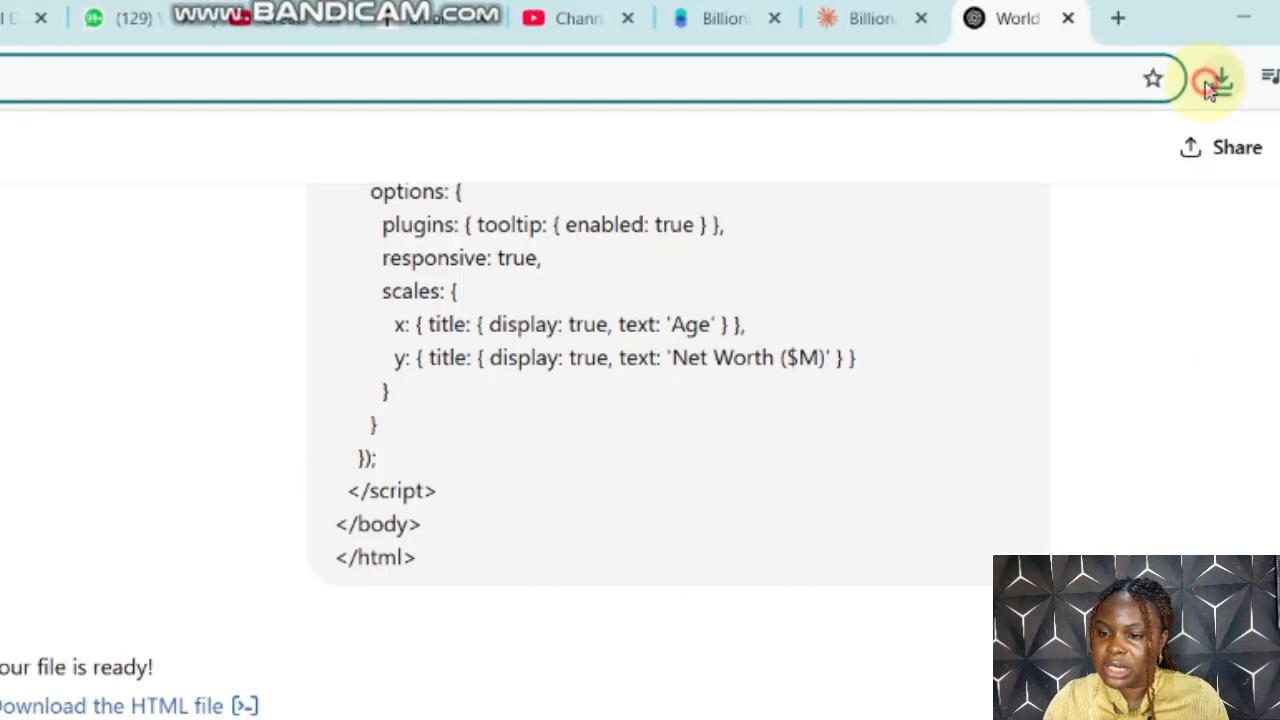
click(1220, 78)
click(1197, 203)
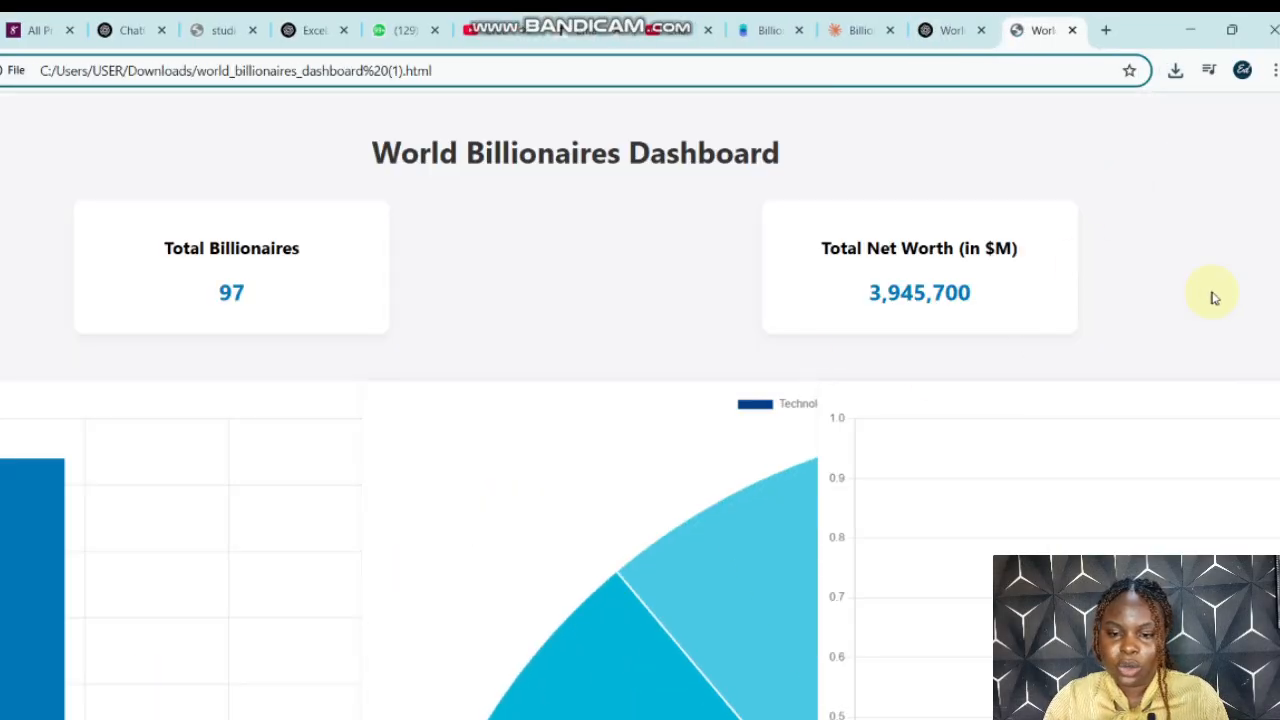
Step: Examine the World Billionaires Dashboard's KPI cards and the layout of the country bar, industry pie and Self Made vs Not Self Made charts
scroll(1213, 297, down, 10)
scroll(608, 383, up, 10)
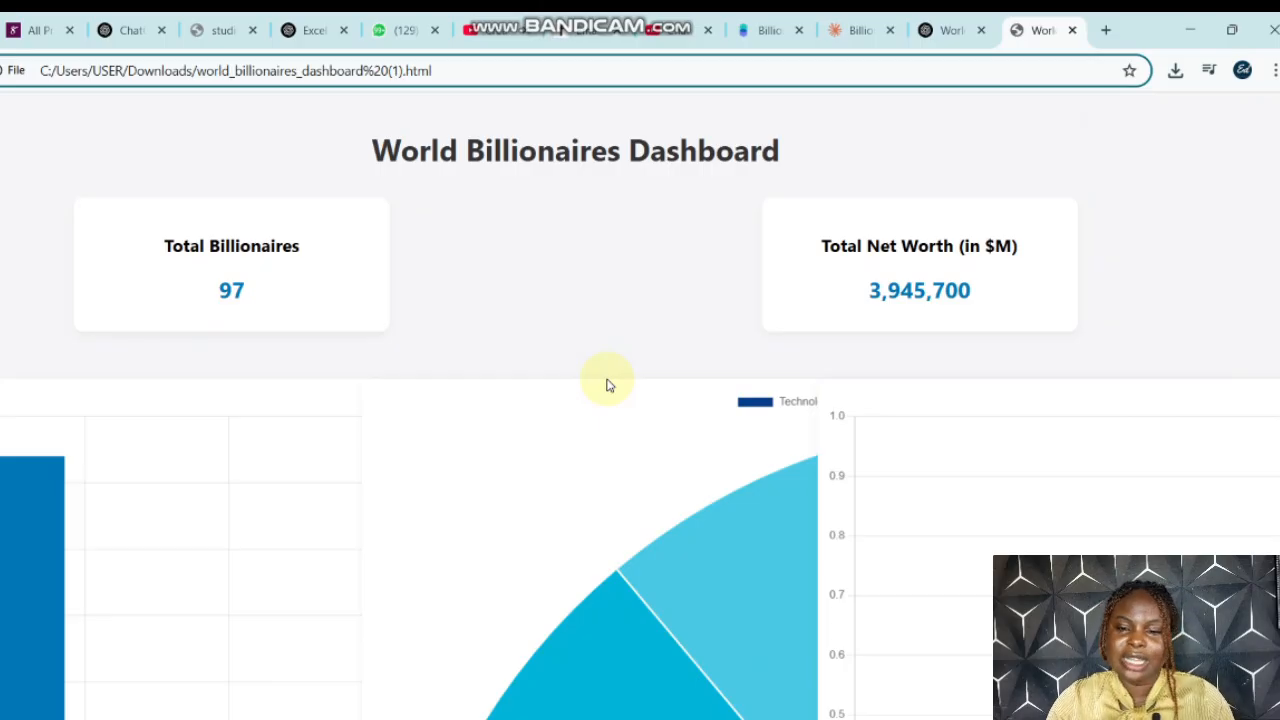
scroll(909, 345, down, 6)
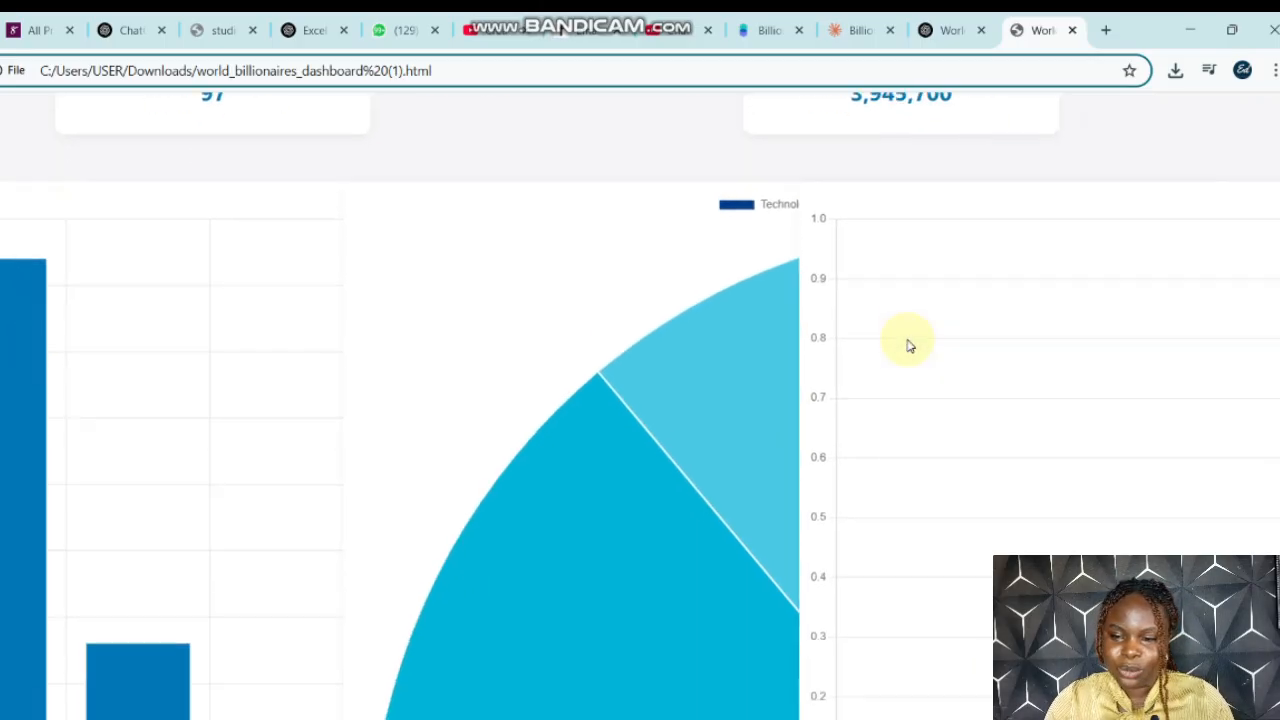
scroll(909, 345, right, 4)
scroll(909, 345, up, 2)
scroll(909, 345, up, 4)
scroll(909, 345, right, 5)
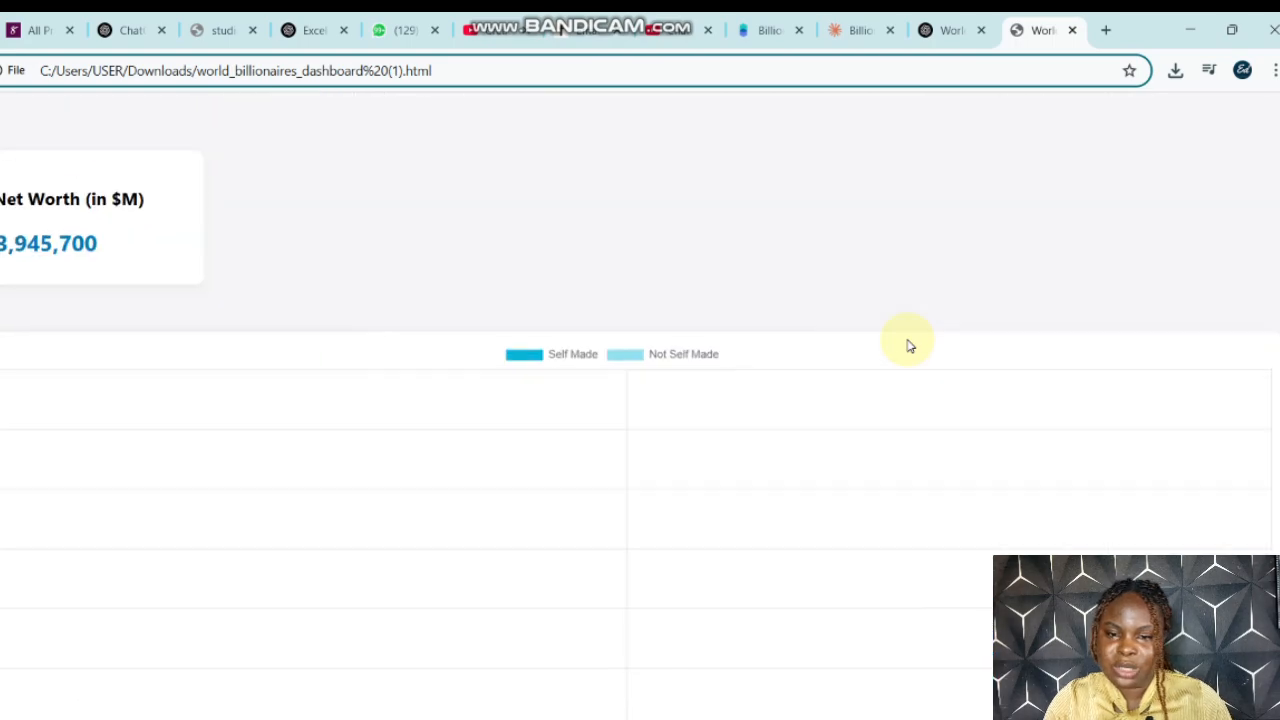
scroll(909, 345, down, 2)
scroll(909, 345, left, 4)
scroll(909, 345, right, 4)
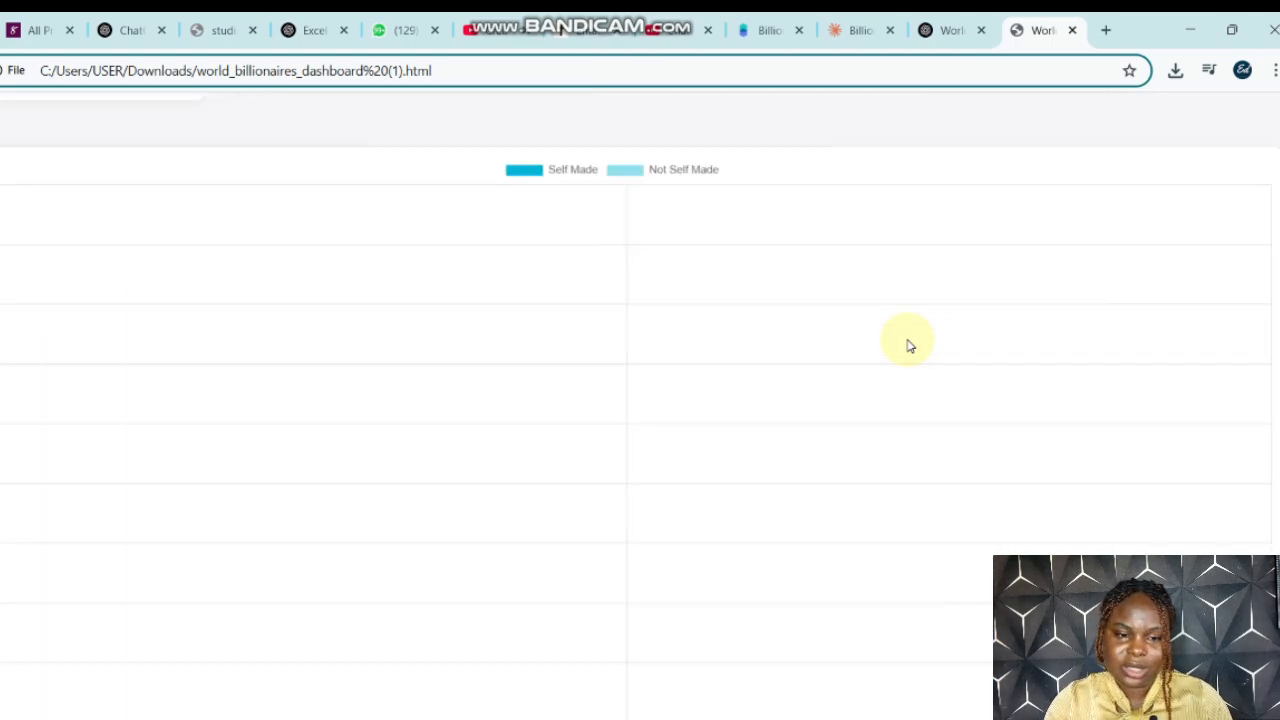
Step: Examine the lower part of the dashboard, covering the rest of the pie chart and the Age vs Net Worth scatter plot
scroll(909, 345, down, 8)
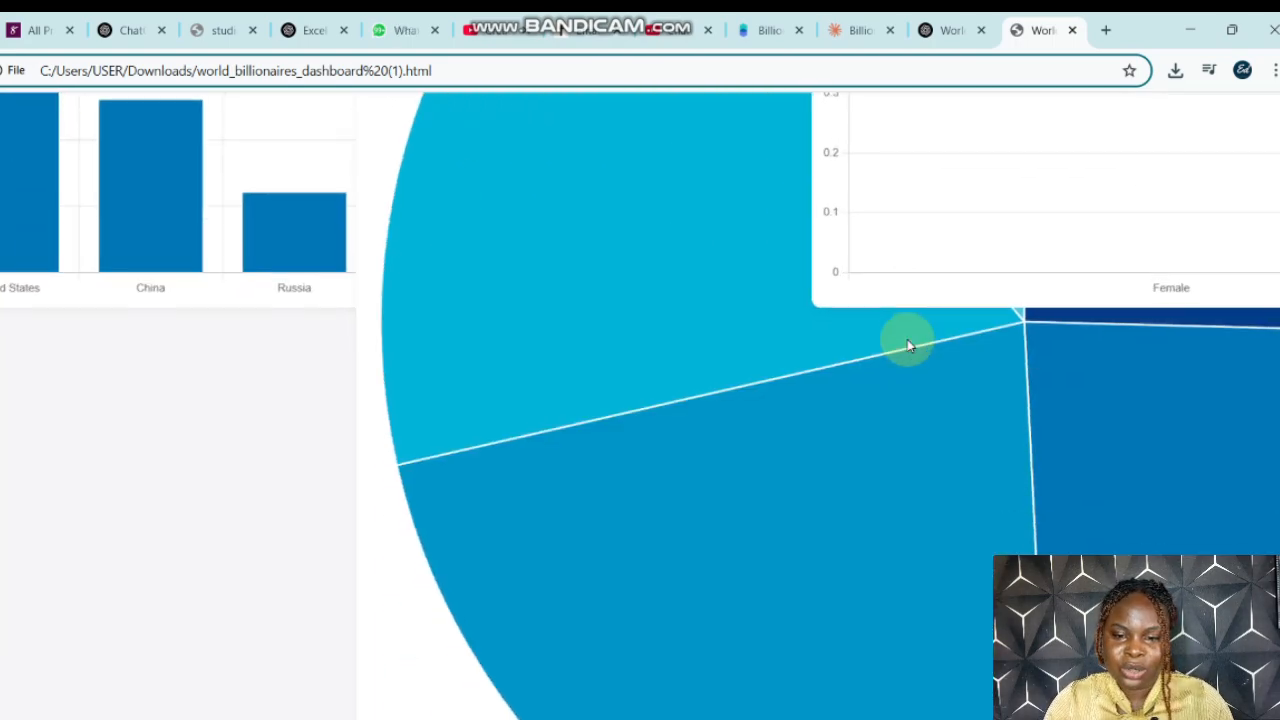
scroll(909, 345, down, 1)
scroll(909, 345, up, 2)
scroll(909, 345, down, 8)
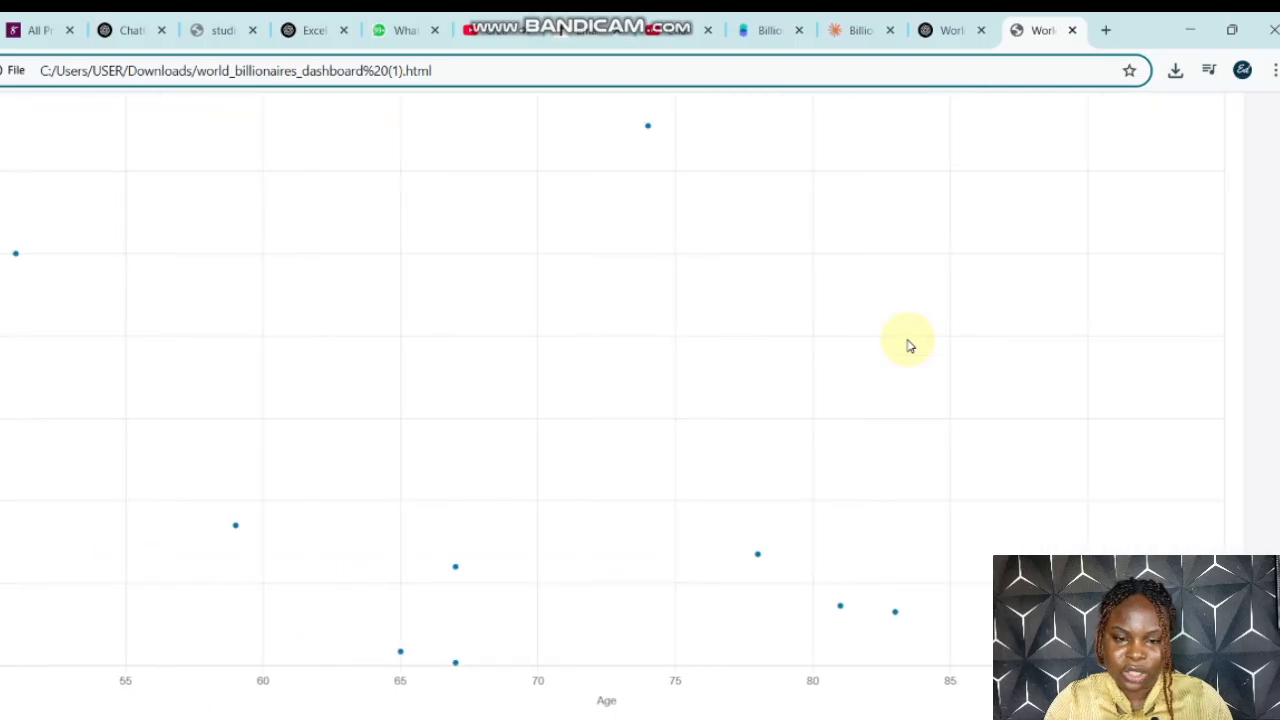
scroll(909, 345, right, 4)
scroll(909, 345, left, 4)
scroll(909, 345, up, 4)
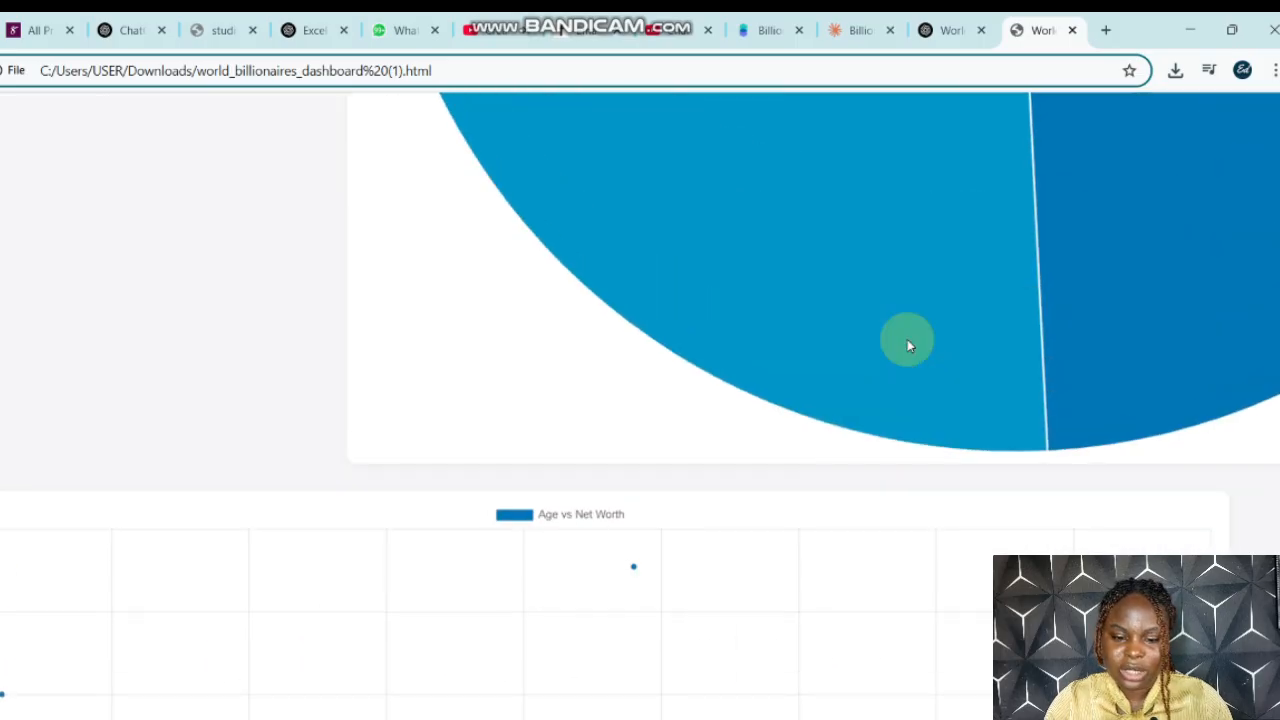
scroll(907, 345, down, 4)
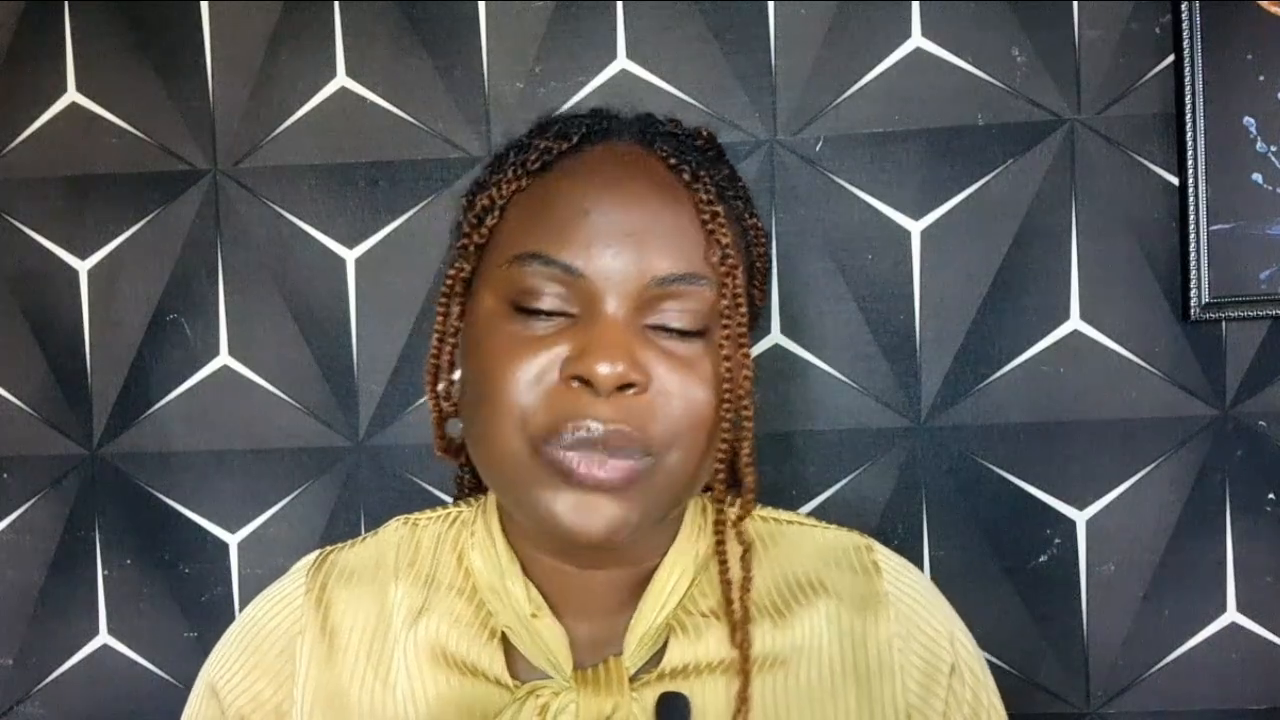